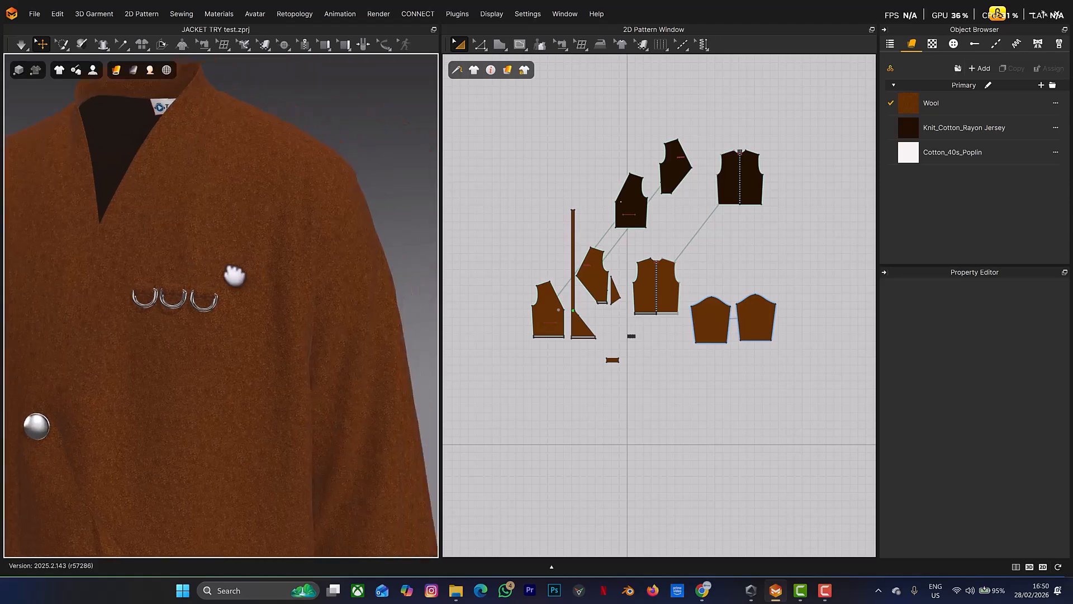
Step: Run the simulation and tug the fabric loop on the first chest D-ring, inspecting the attachment from the side
scroll(224, 281, "up", 3)
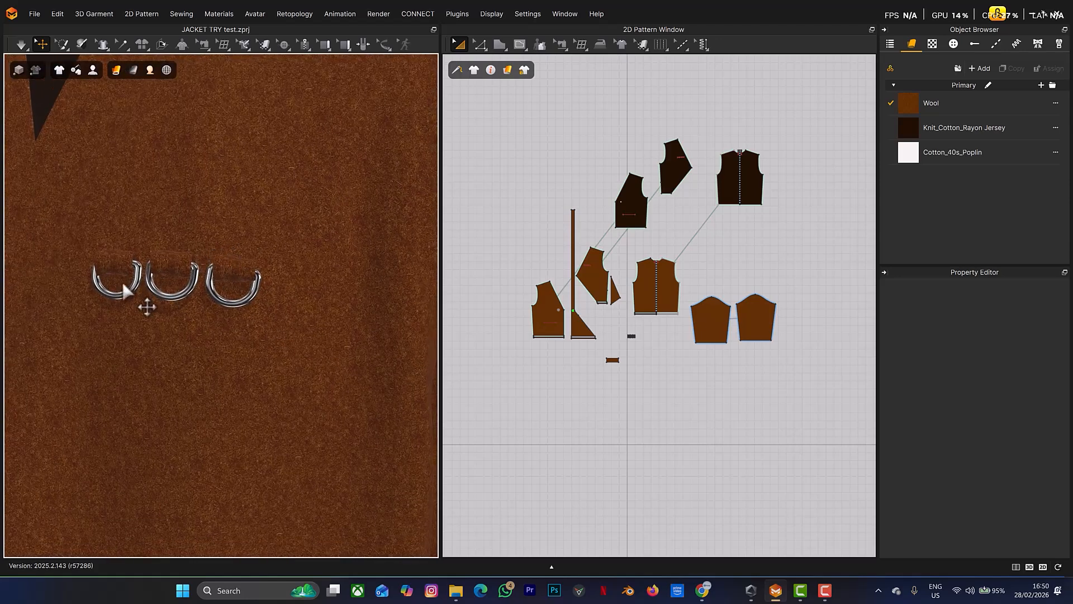
key("space")
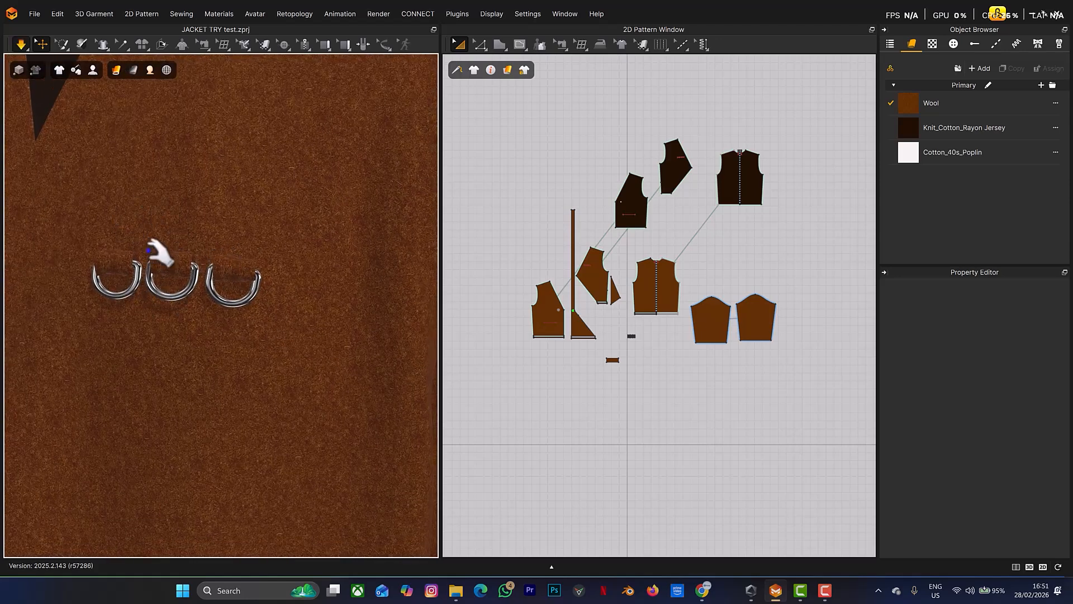
left_click(120, 274)
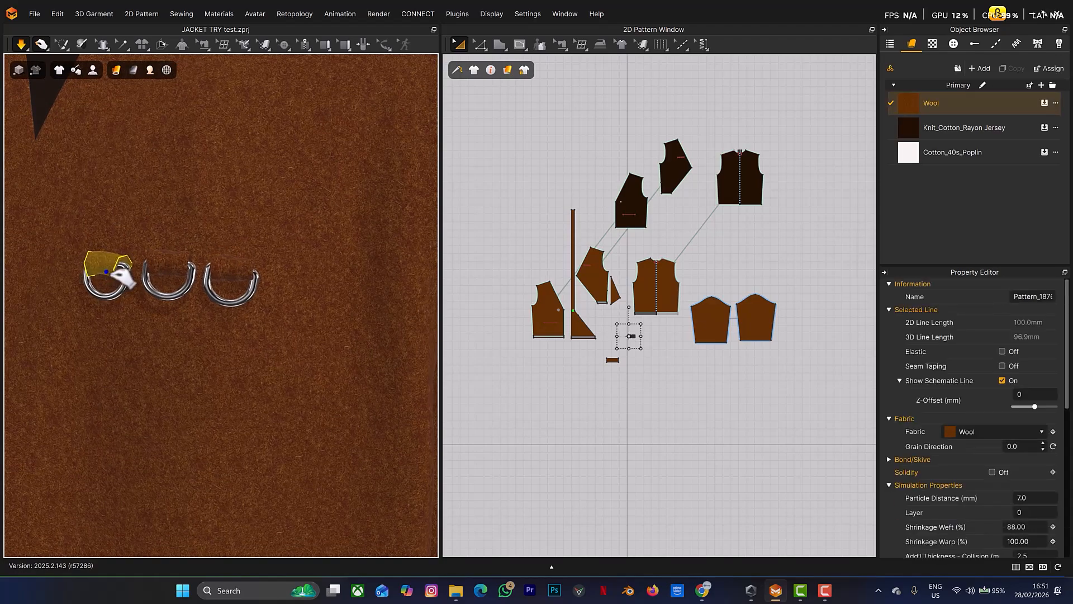
right_click_drag(183, 210, 200, 207)
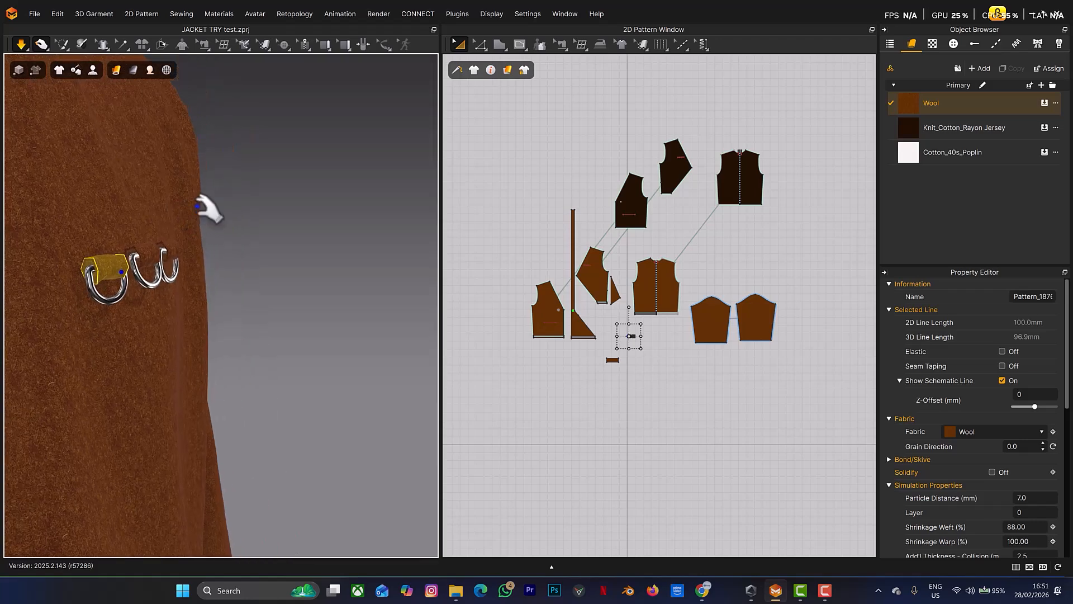
right_click_drag(165, 266, 153, 264)
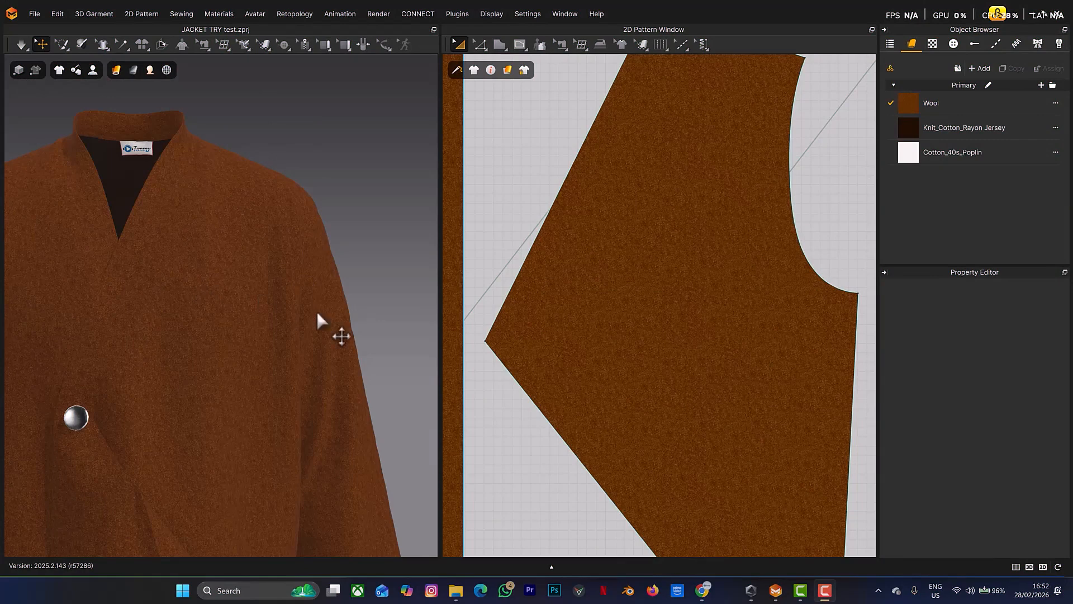
Step: Switch to the CONNECT store in the browser and filter the trim listing to free items
left_click(702, 590)
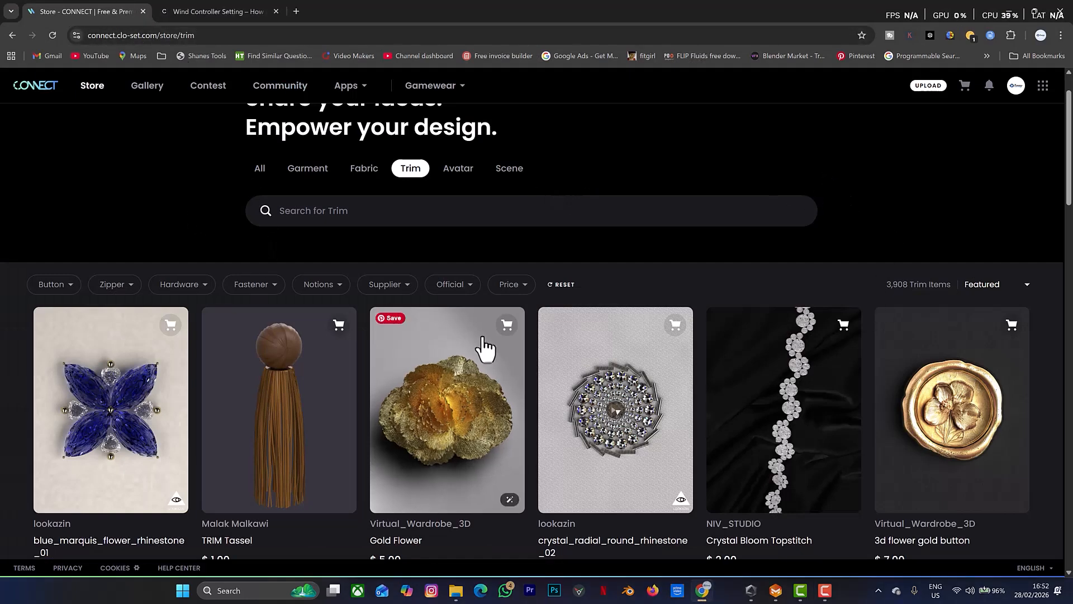
scroll(479, 334, "down", 8)
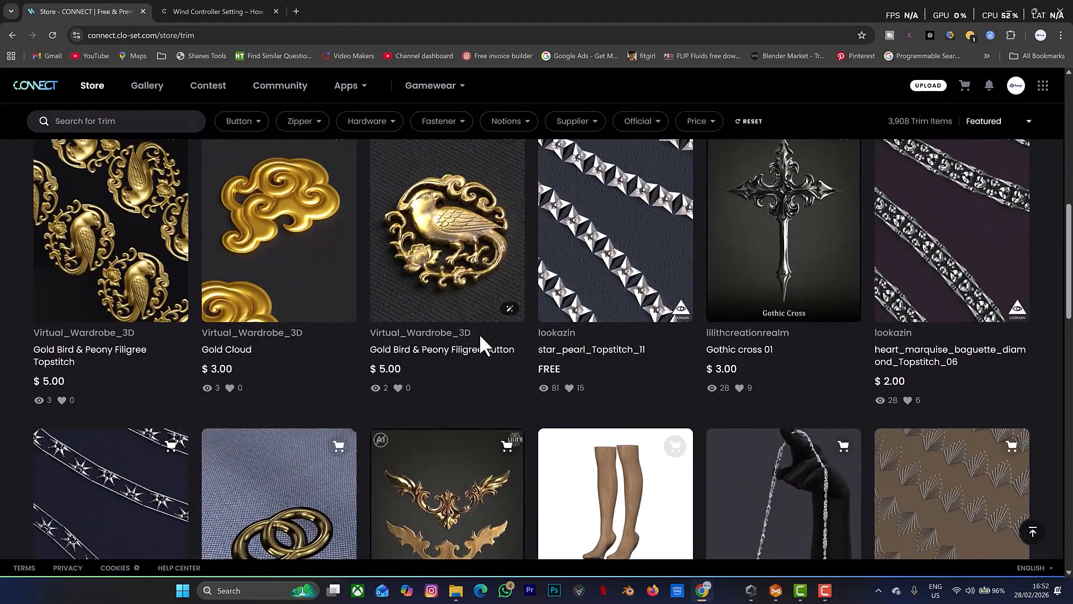
scroll(480, 336, "up", 8)
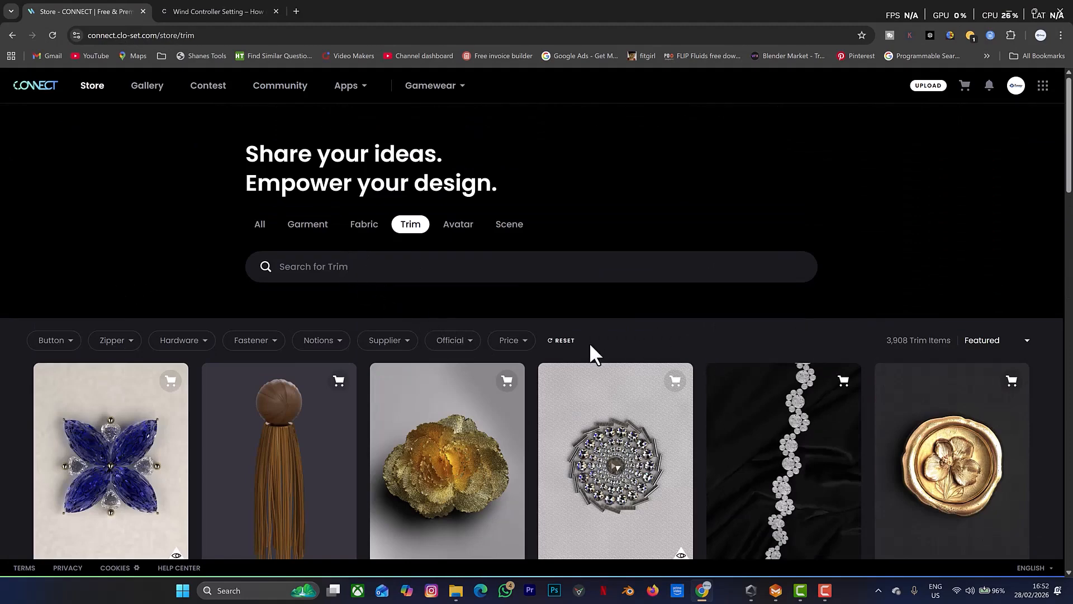
left_click(509, 342)
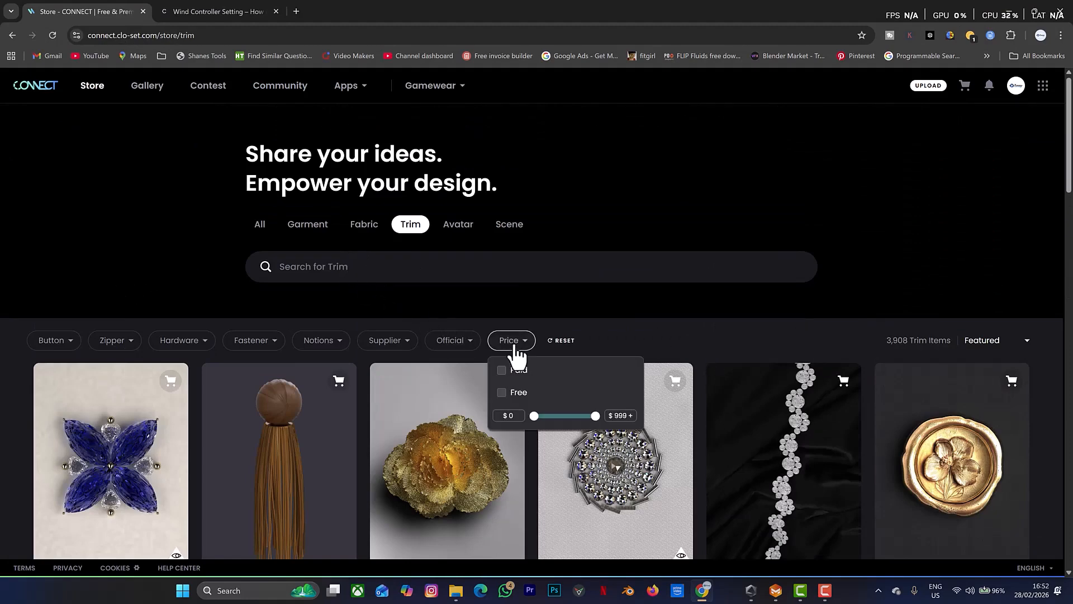
left_click(505, 394)
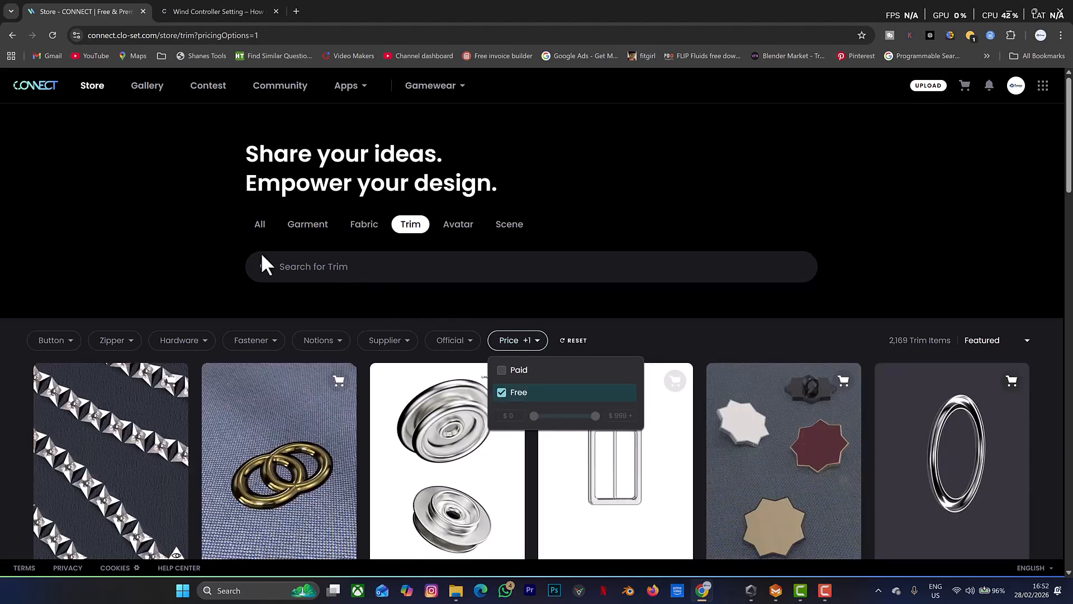
Step: Search the store's trims for "ring" and limit the results to free items
left_click(293, 266)
type("r")
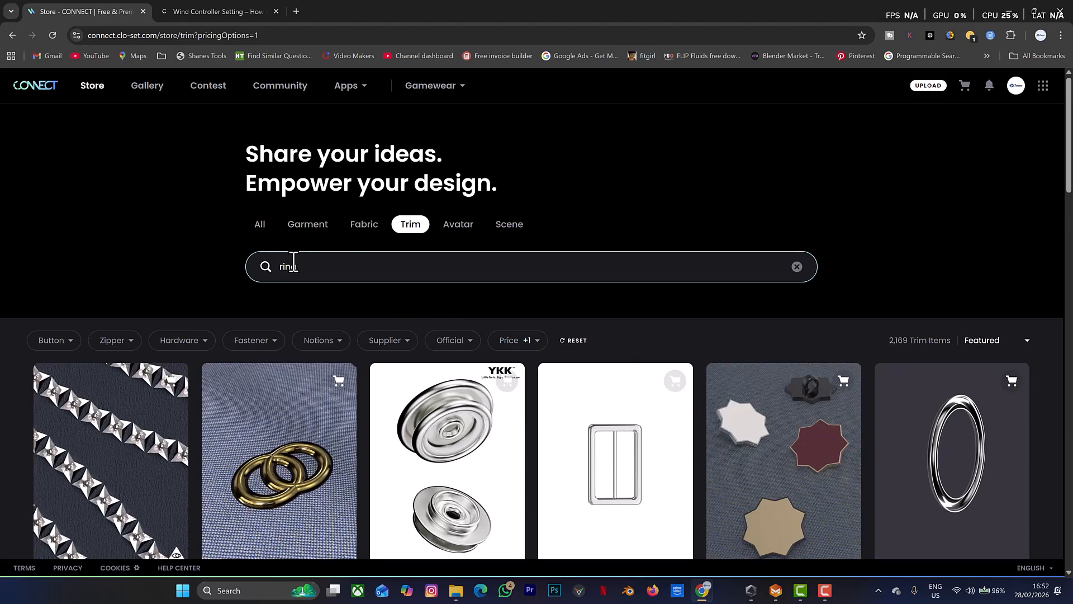
type("ing")
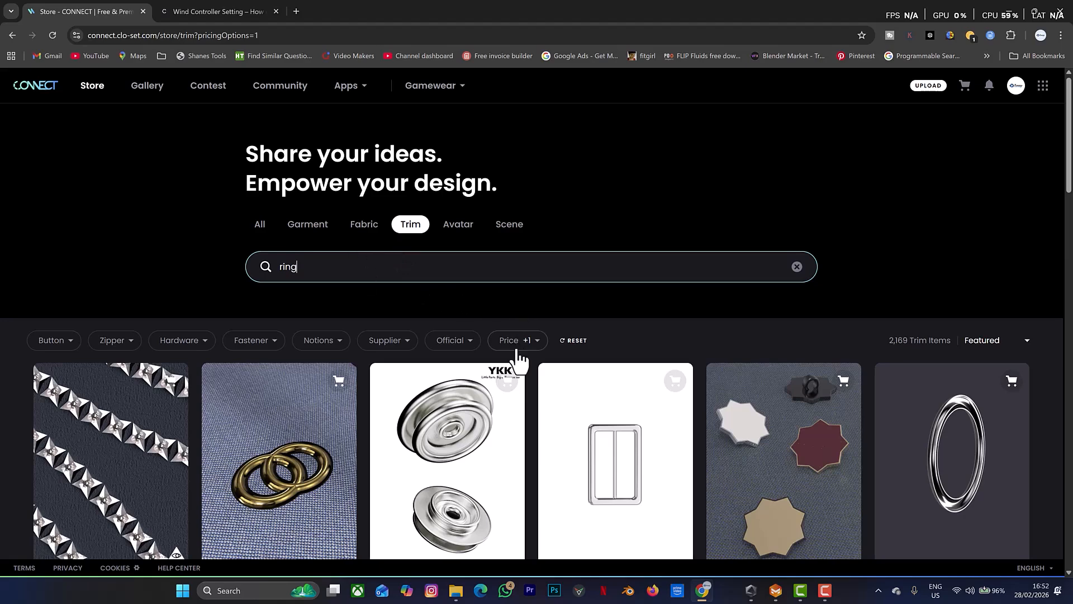
left_click(513, 342)
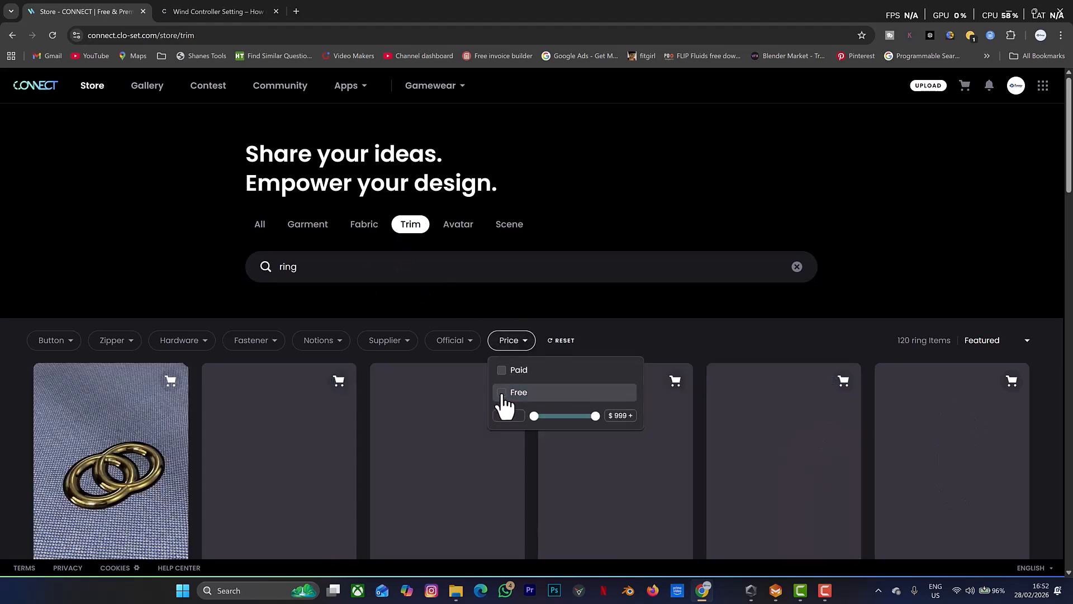
left_click(503, 395)
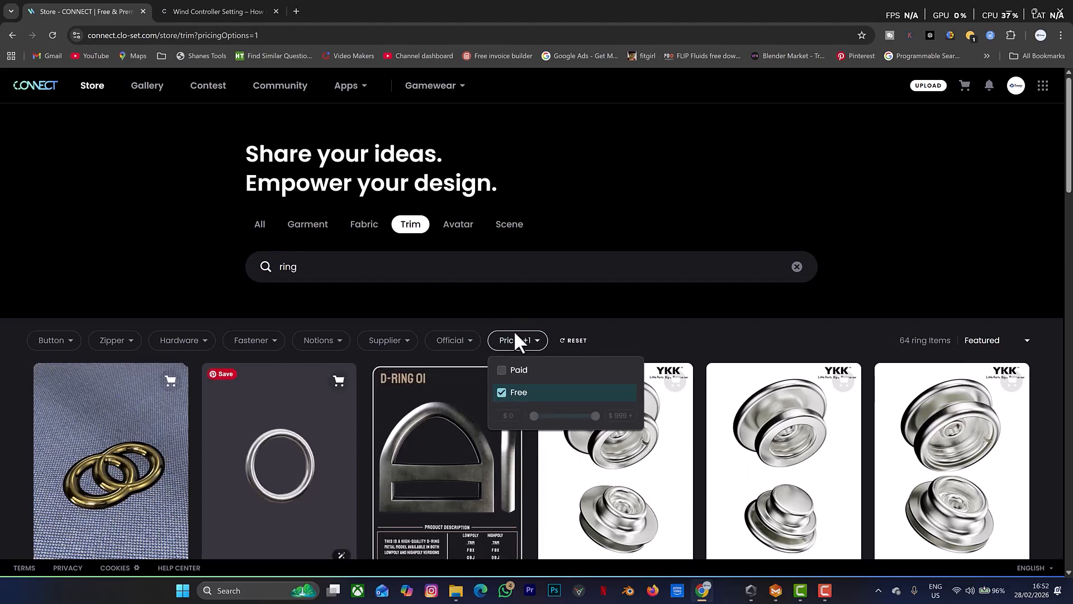
left_click(876, 271)
Step: Look through the free ring results for a suitable metal D-ring
scroll(877, 274, "down", 5)
scroll(879, 278, "down", 4)
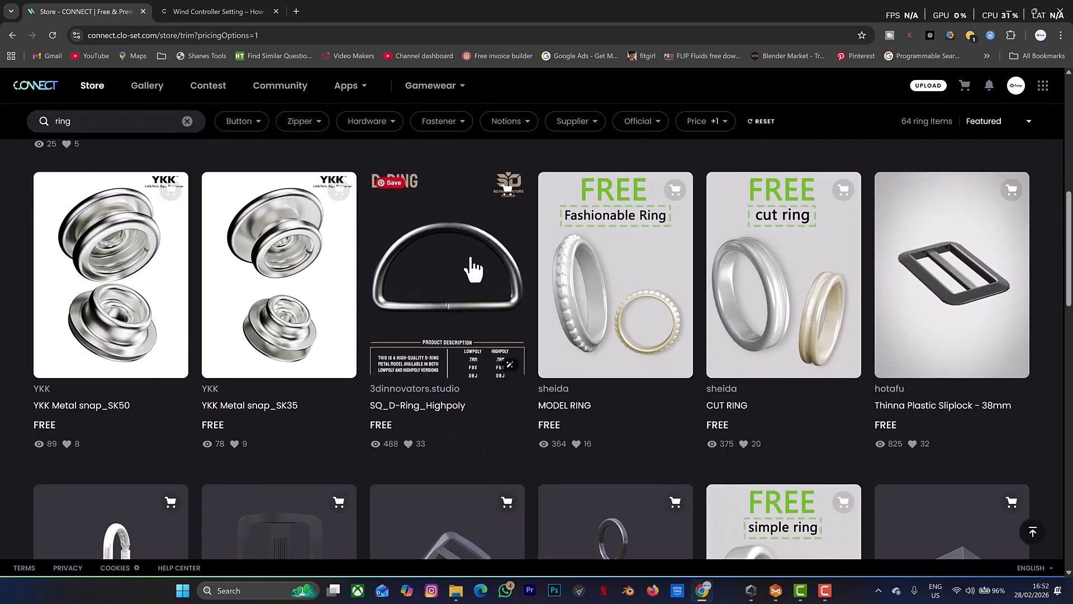
scroll(475, 268, "down", 7)
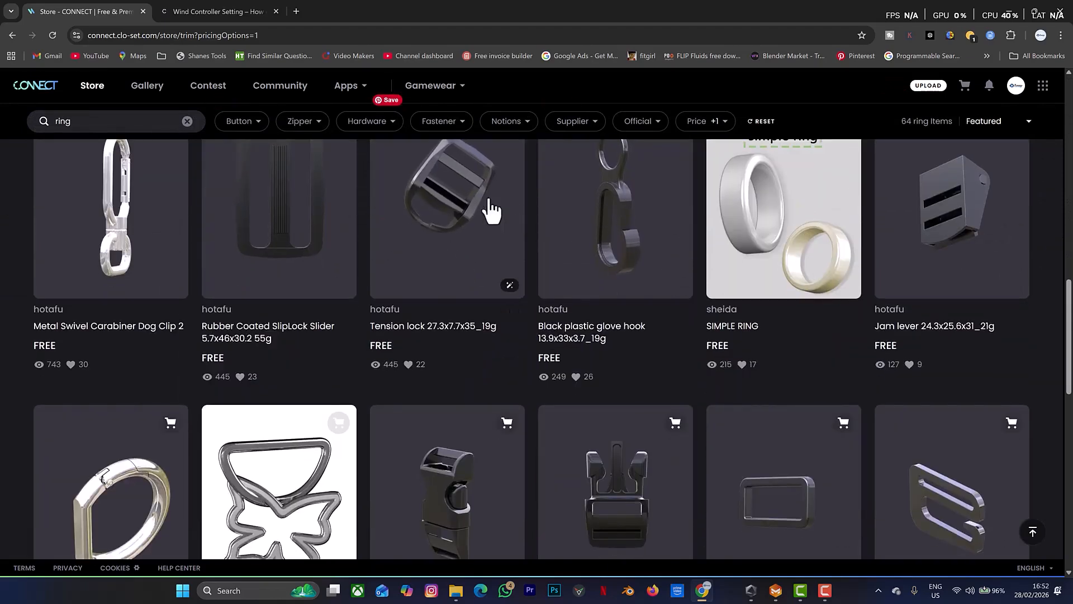
scroll(392, 263, "up", 1)
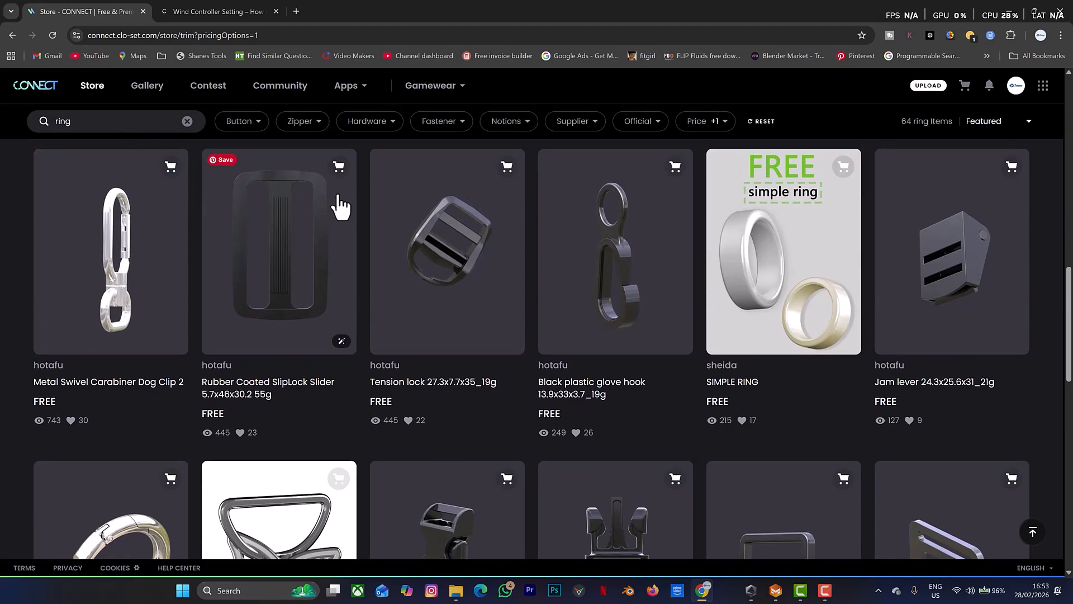
scroll(520, 290, "down", 5)
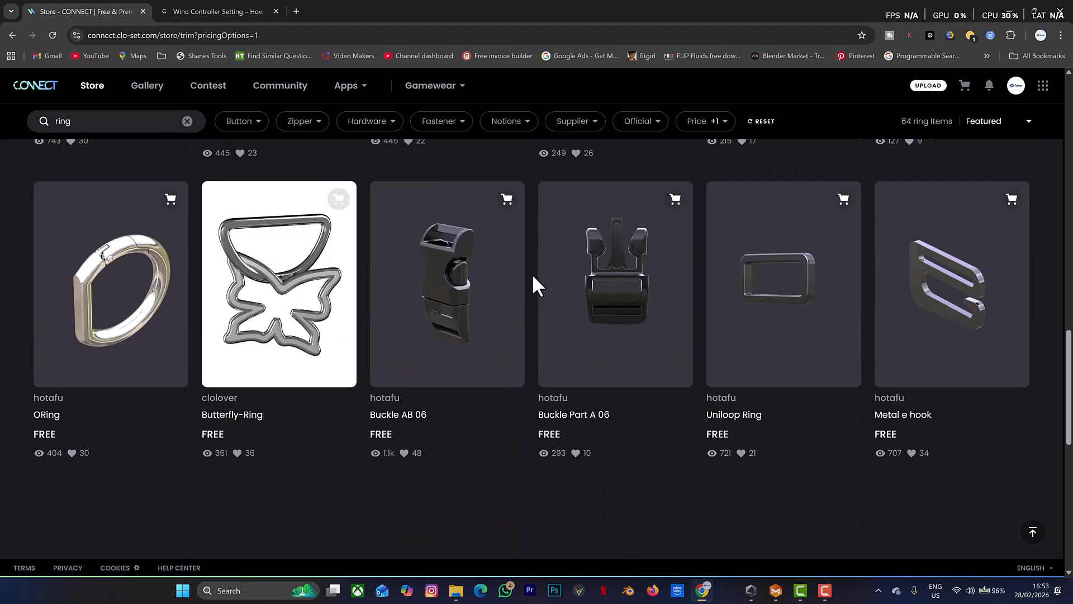
scroll(458, 304, "down", 5)
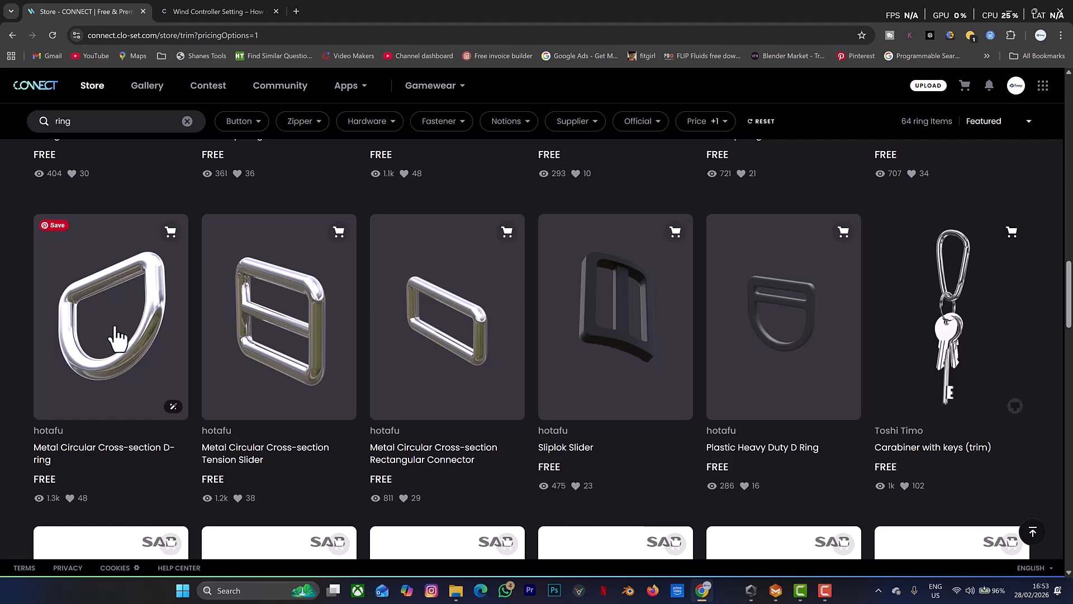
Step: Switch back to Marvelous Designer and draw an 18 mm horizontal internal line on the wool front panel, ending about 45 mm from its slanted neckline edge
left_click(776, 591)
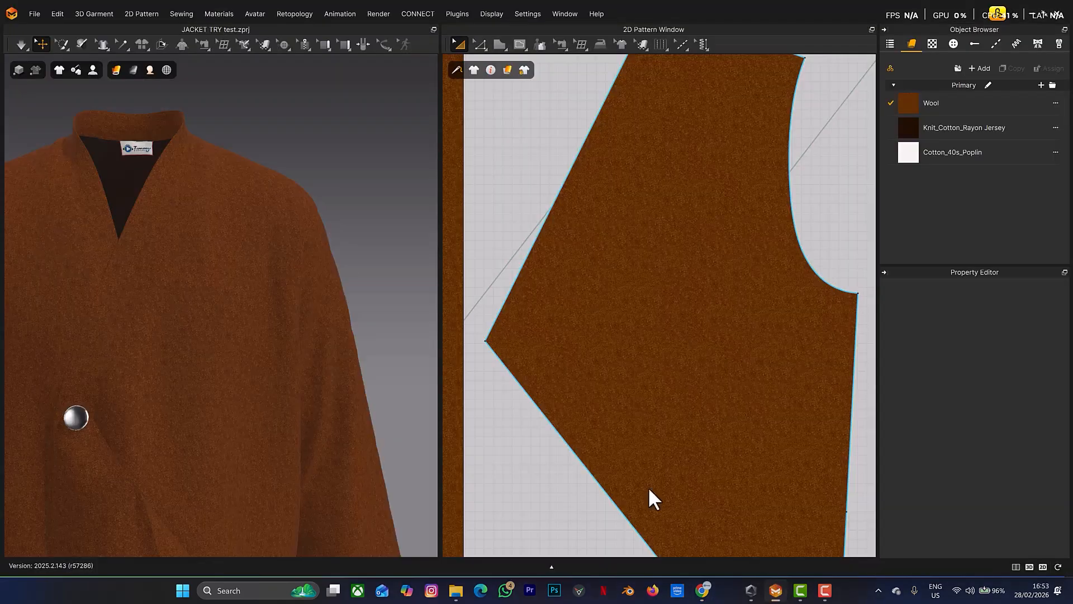
scroll(142, 257, "up", 3)
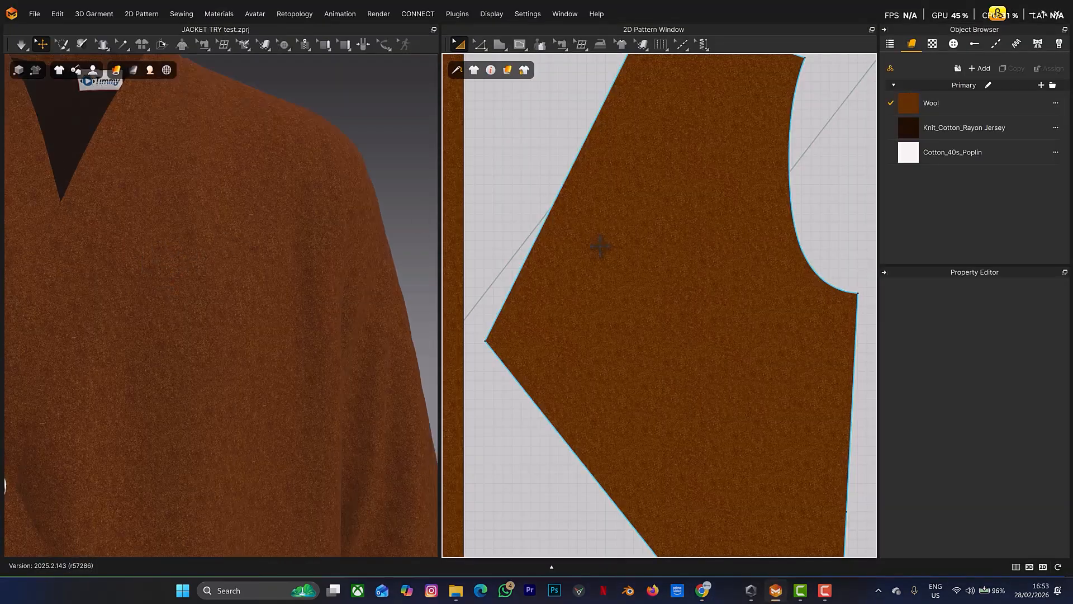
scroll(599, 247, "down", 3)
scroll(606, 287, "down", 5)
scroll(587, 247, "up", 8)
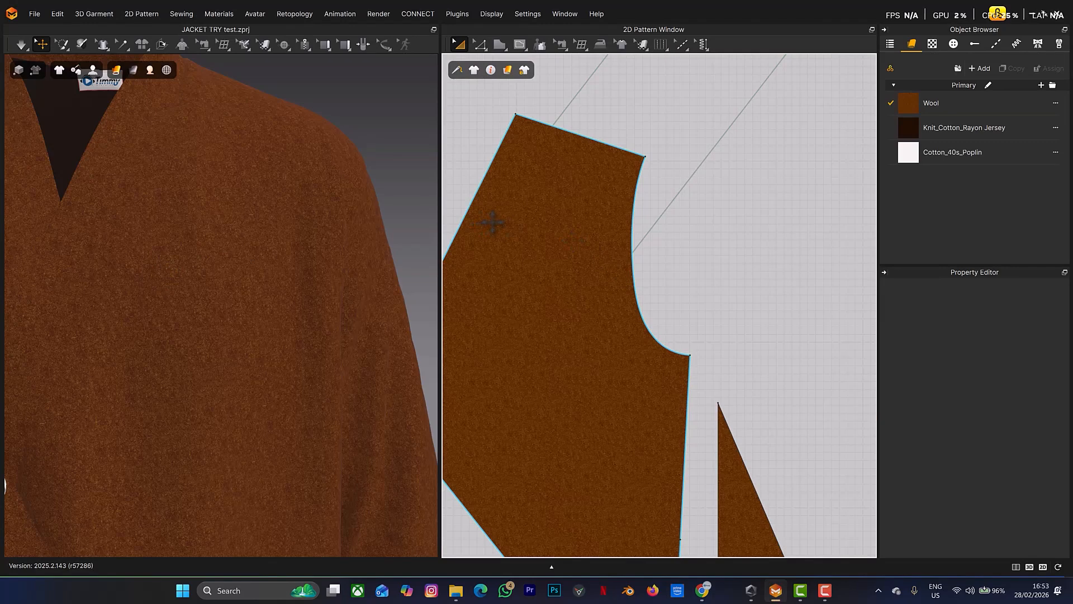
middle_click_drag(493, 223, 589, 215)
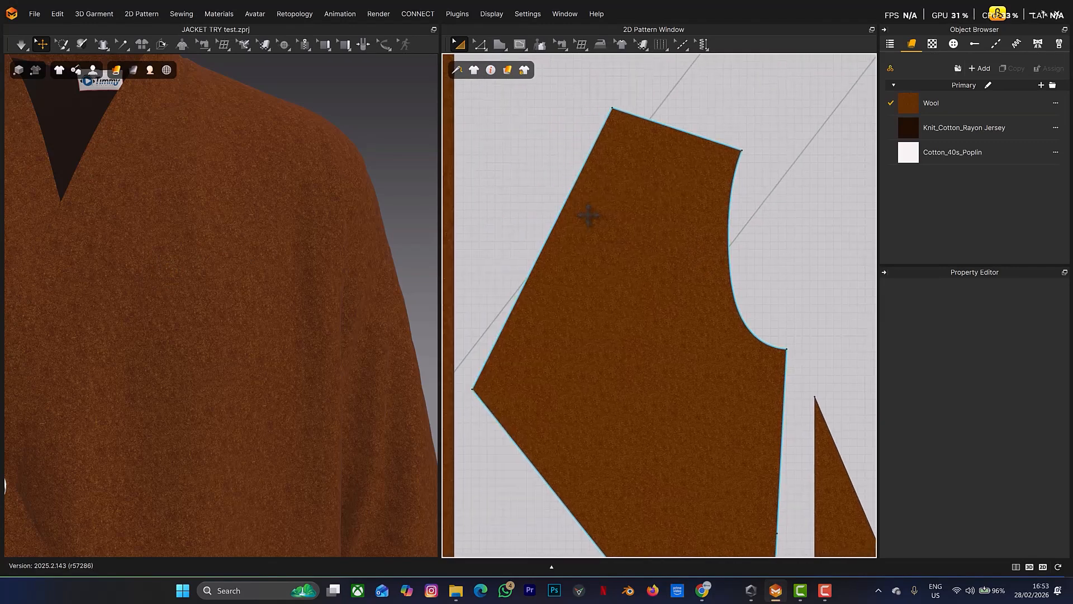
key("s")
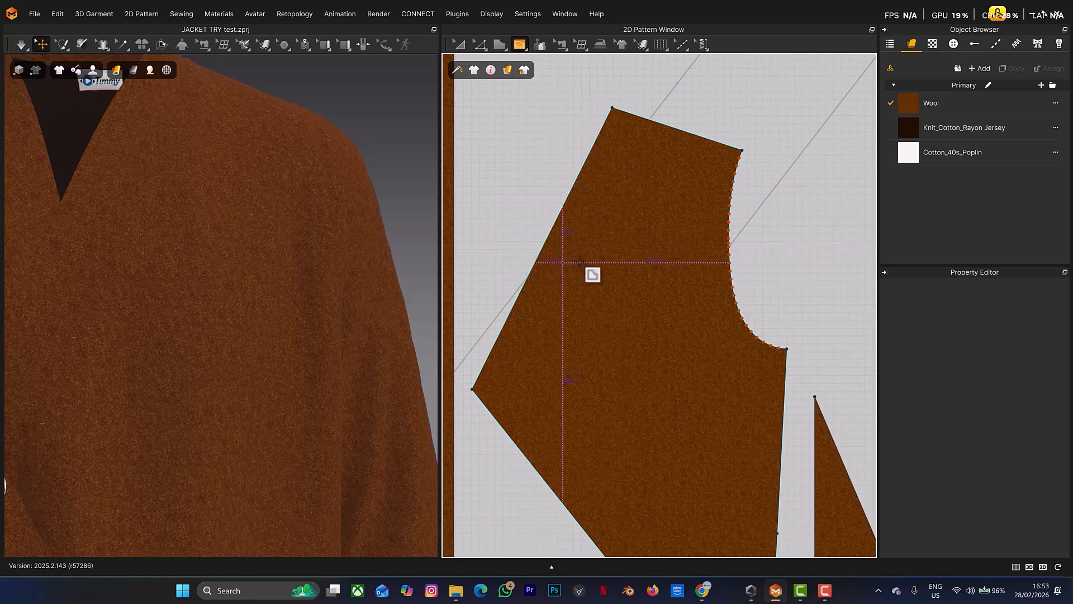
scroll(567, 244, "up", 3)
scroll(564, 268, "down", 5)
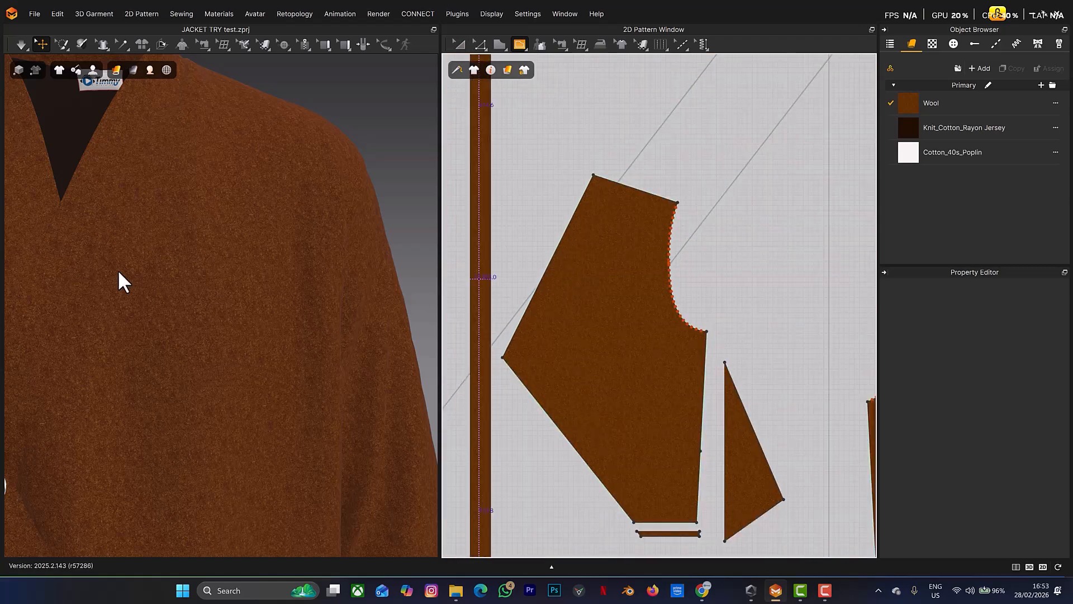
scroll(550, 270, "up", 4)
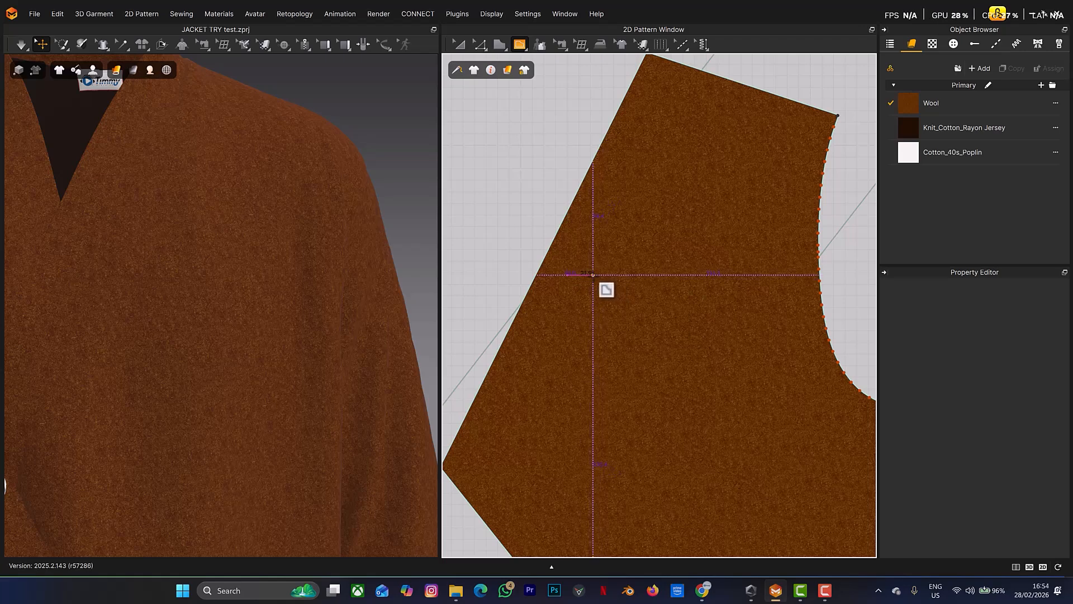
left_click(594, 274)
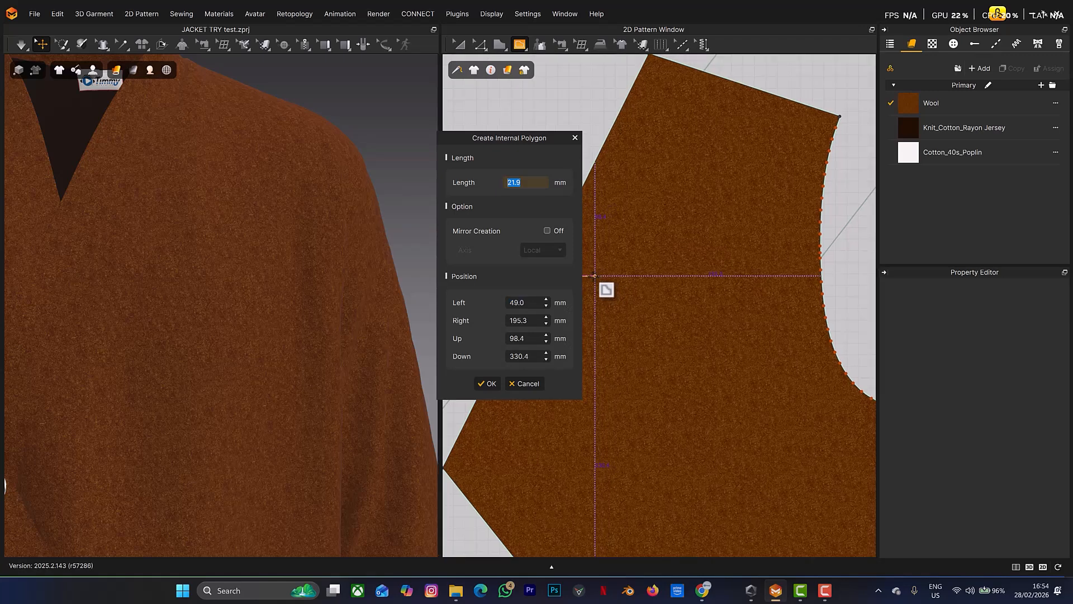
type("1")
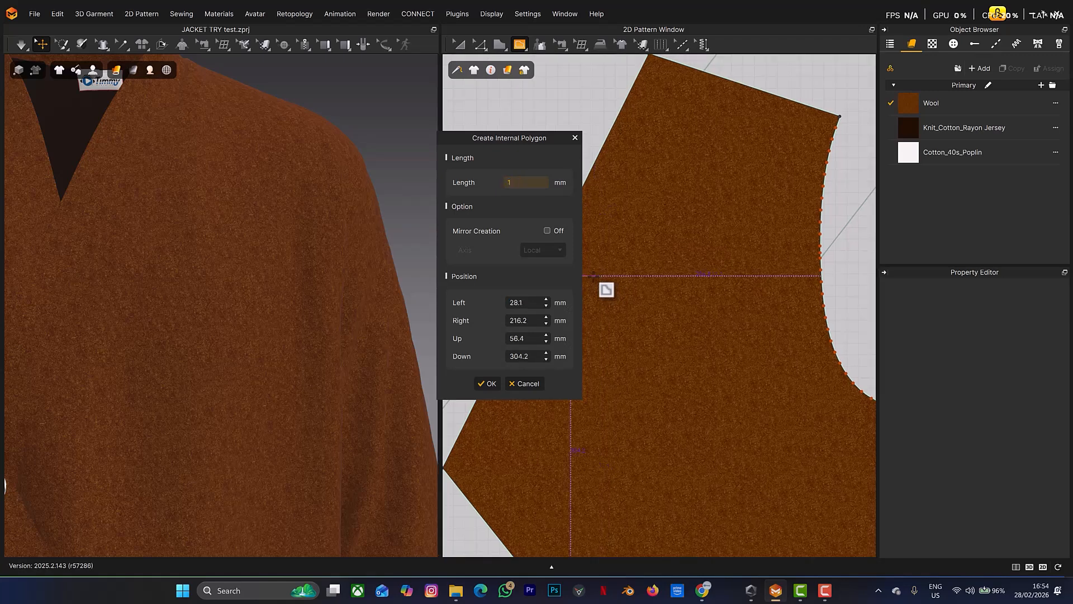
type("8")
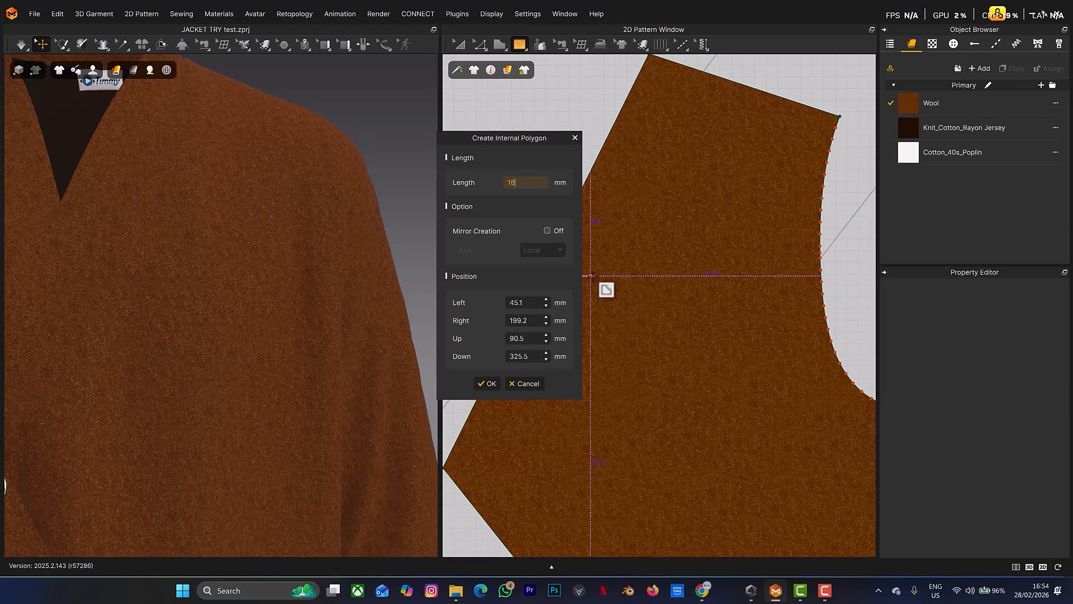
left_click(488, 384)
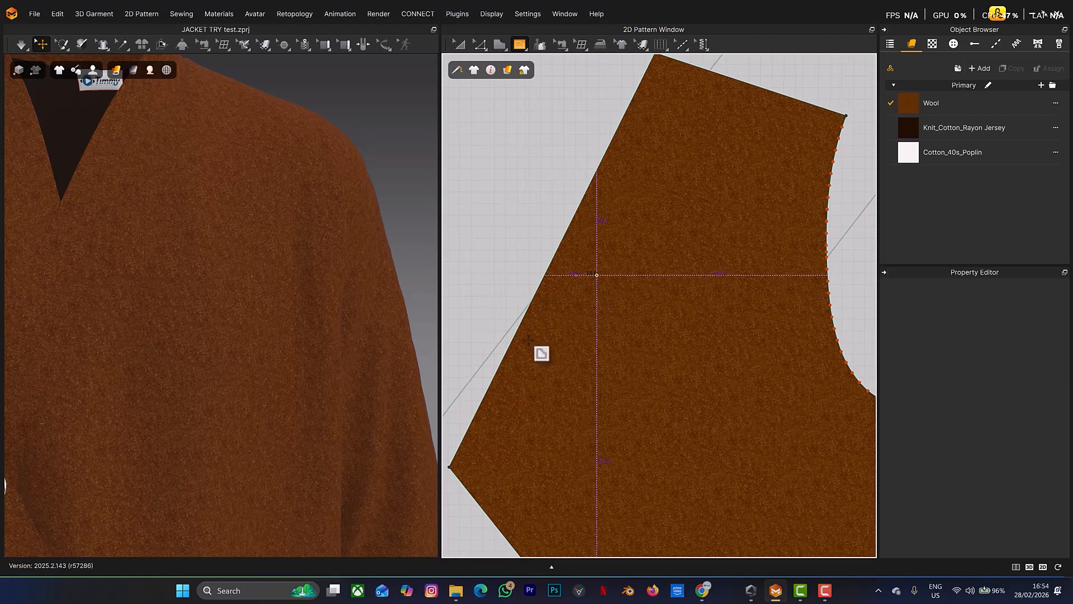
Step: Duplicate the 18 mm internal line on the wool front panel as two more copies in a horizontal row at a 32.9 mm interval
scroll(140, 215, "down", 5)
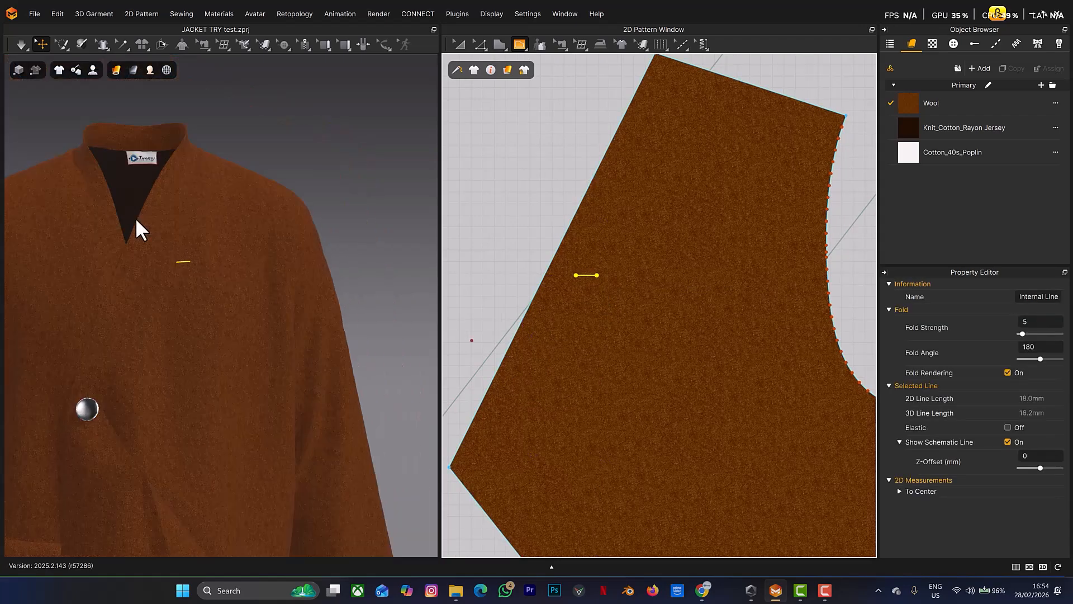
scroll(192, 278, "up", 6)
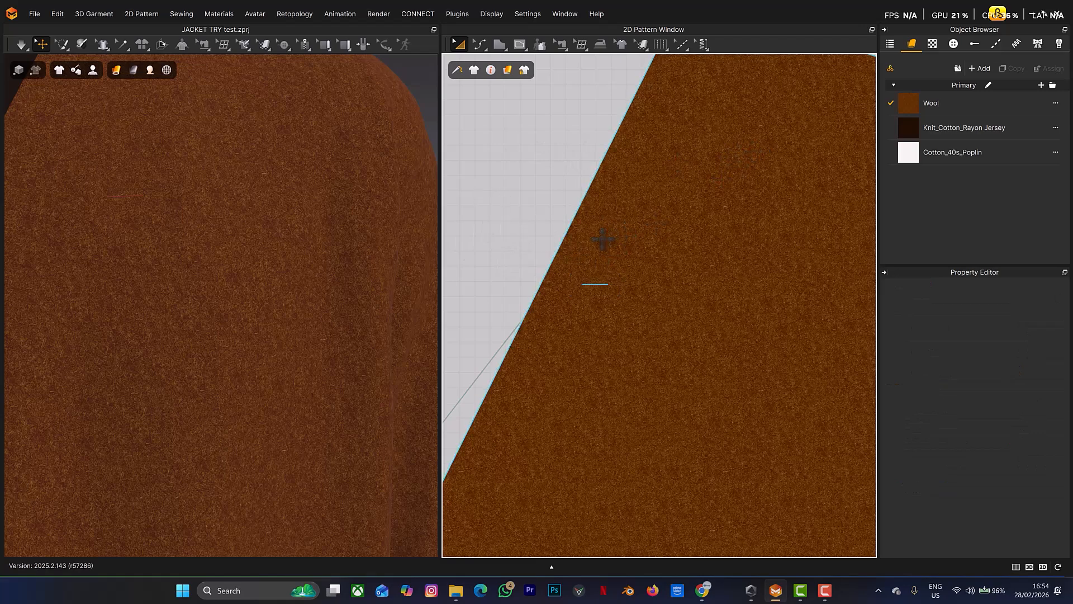
key("z")
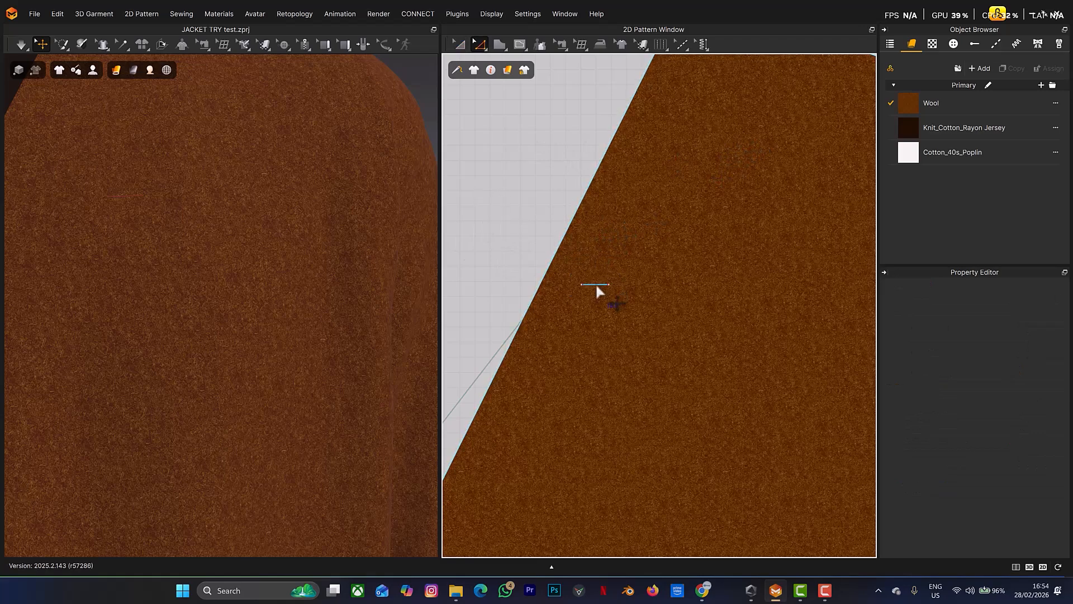
left_click(595, 284)
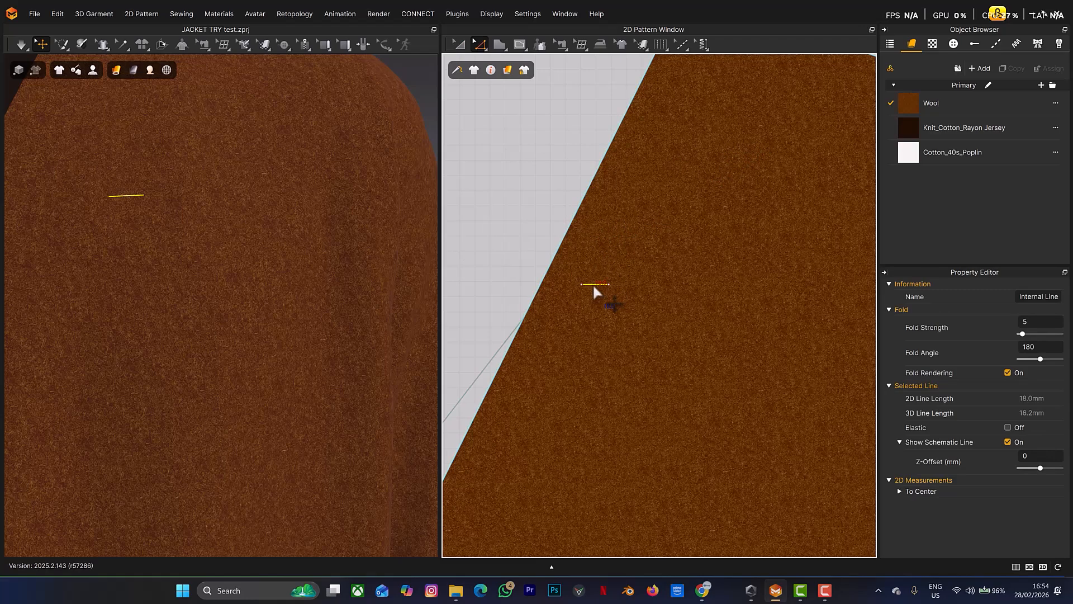
key("ctrl+v")
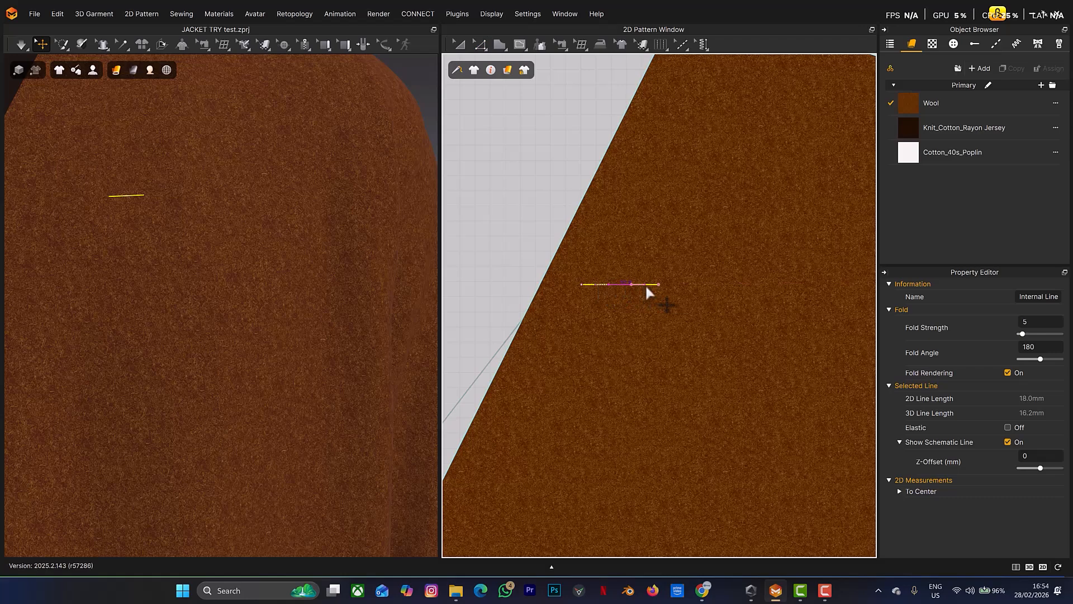
right_click(645, 284)
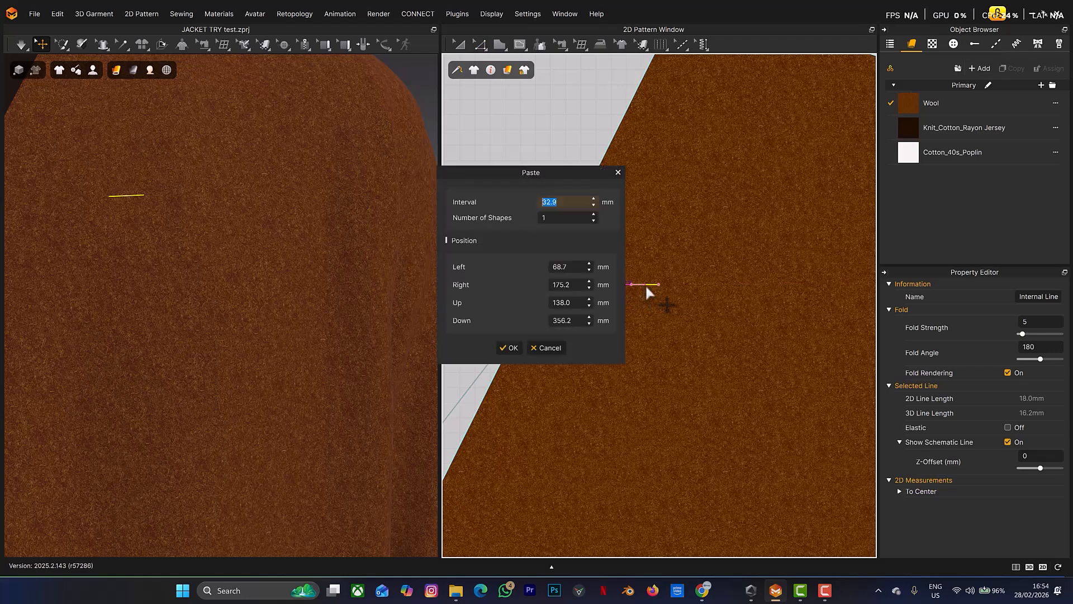
left_click(593, 214)
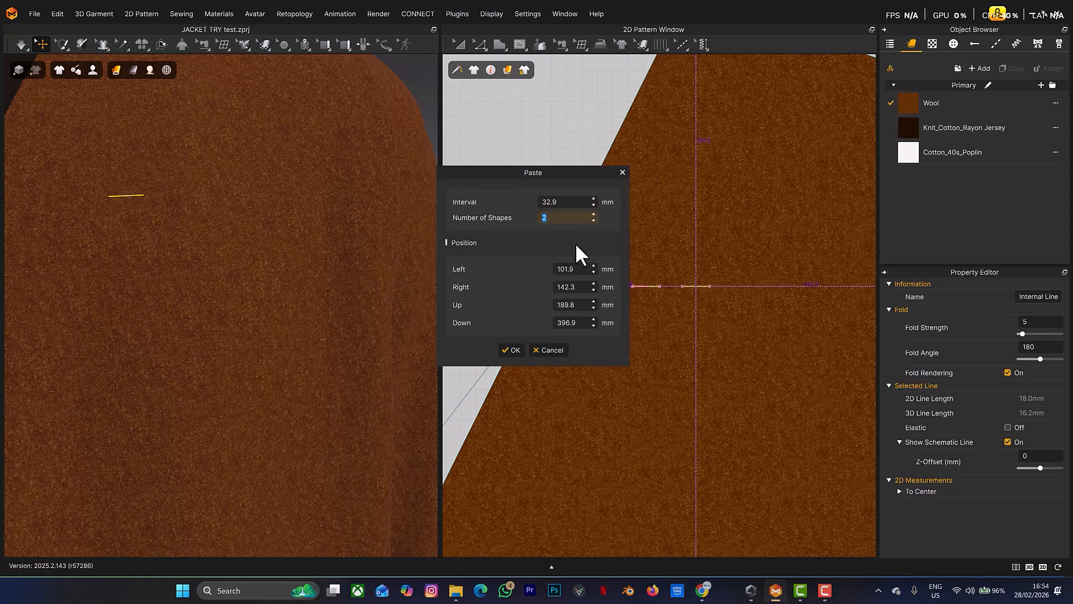
left_click(513, 348)
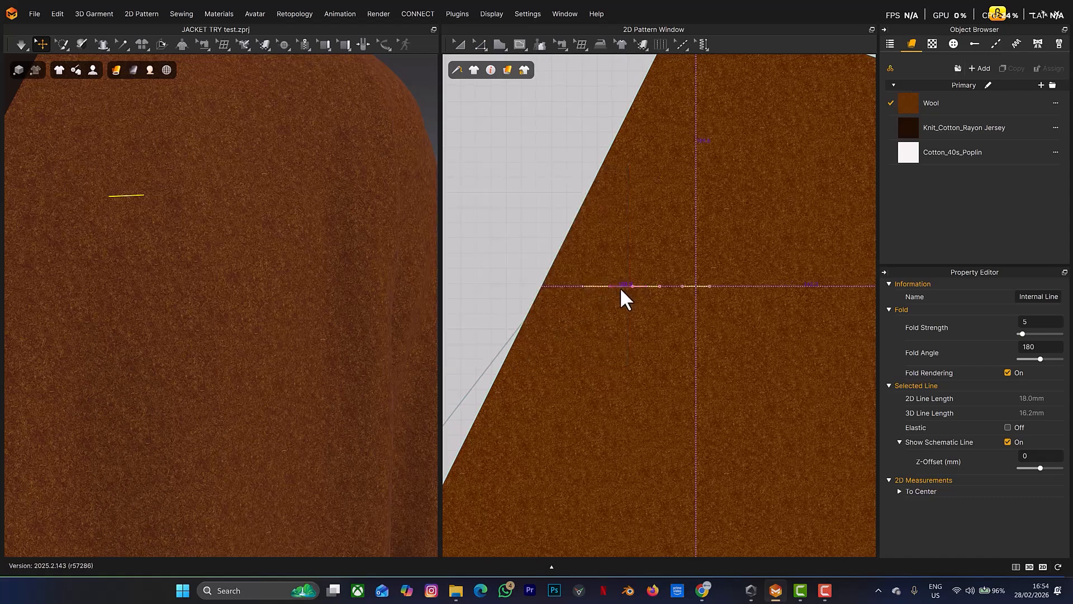
left_click(628, 291)
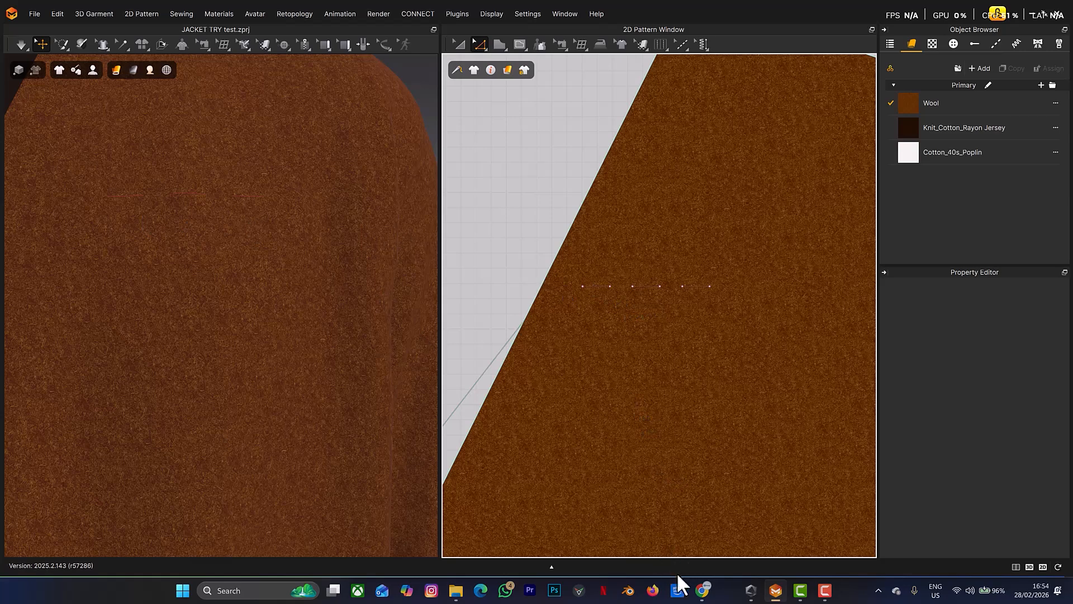
Step: Import Metal Circular Cross-section D-ring.trm from the Downloads folder in File Explorer into the 3D garment scene and return to Marvelous Designer
mouse_move(700, 594)
scroll(553, 464, "down", 10)
scroll(558, 454, "down", 8)
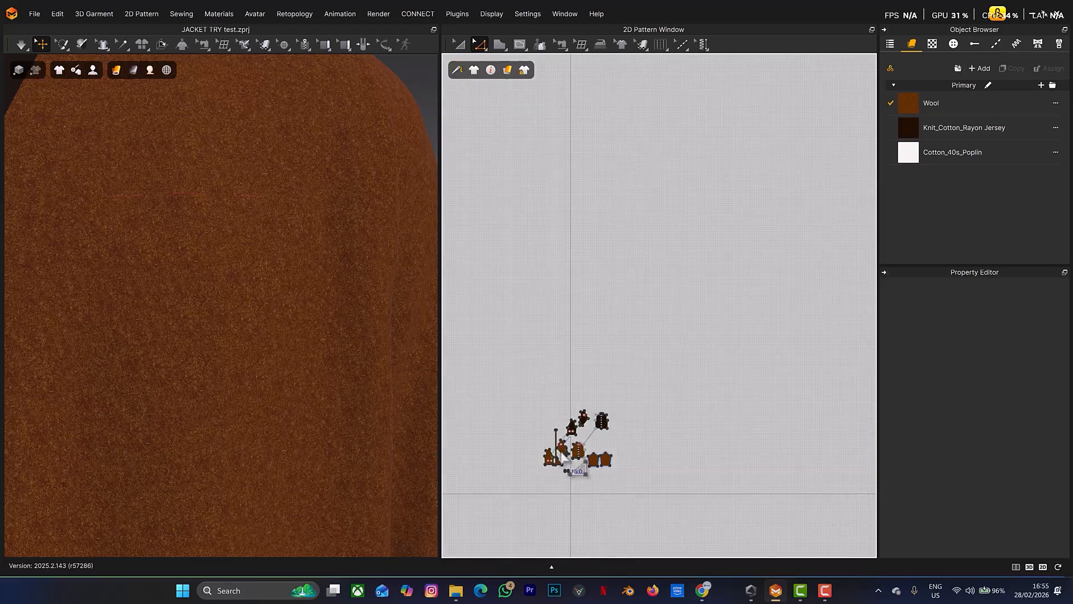
middle_click_drag(582, 439, 590, 359)
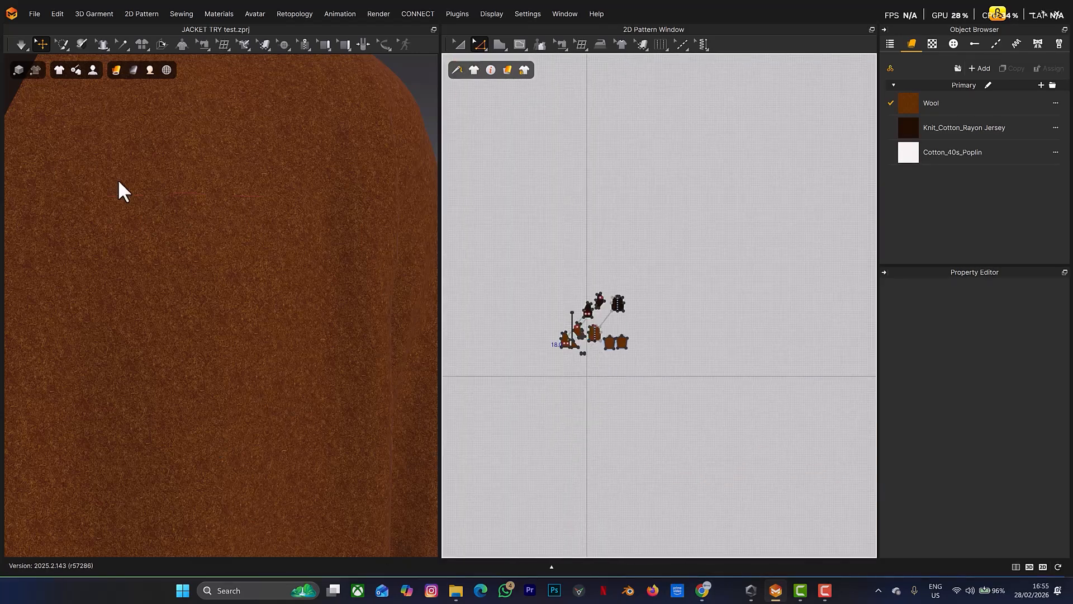
scroll(567, 369, "up", 5)
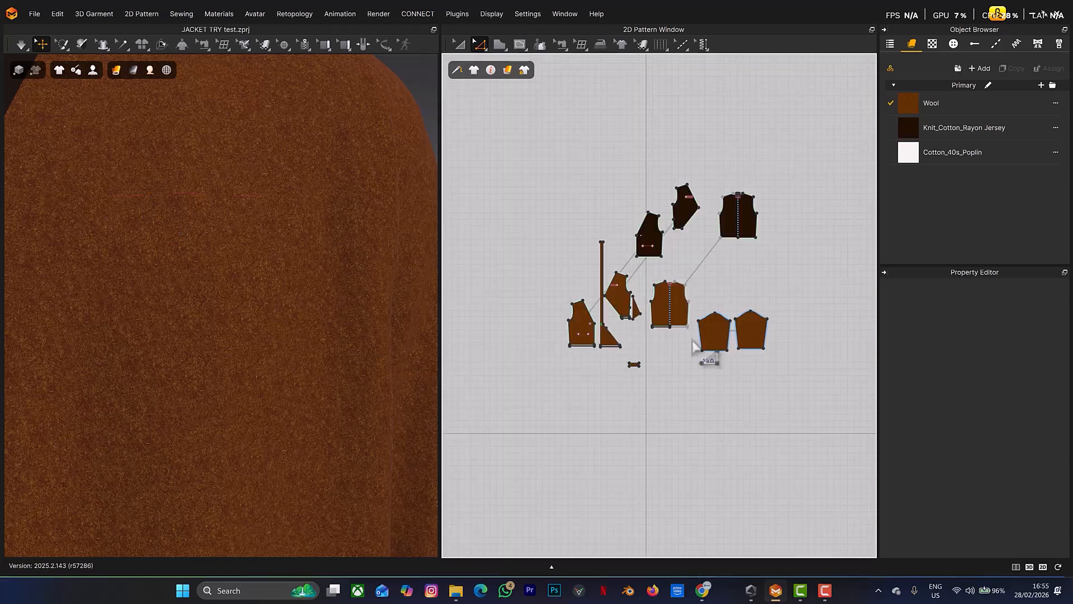
left_click(460, 596)
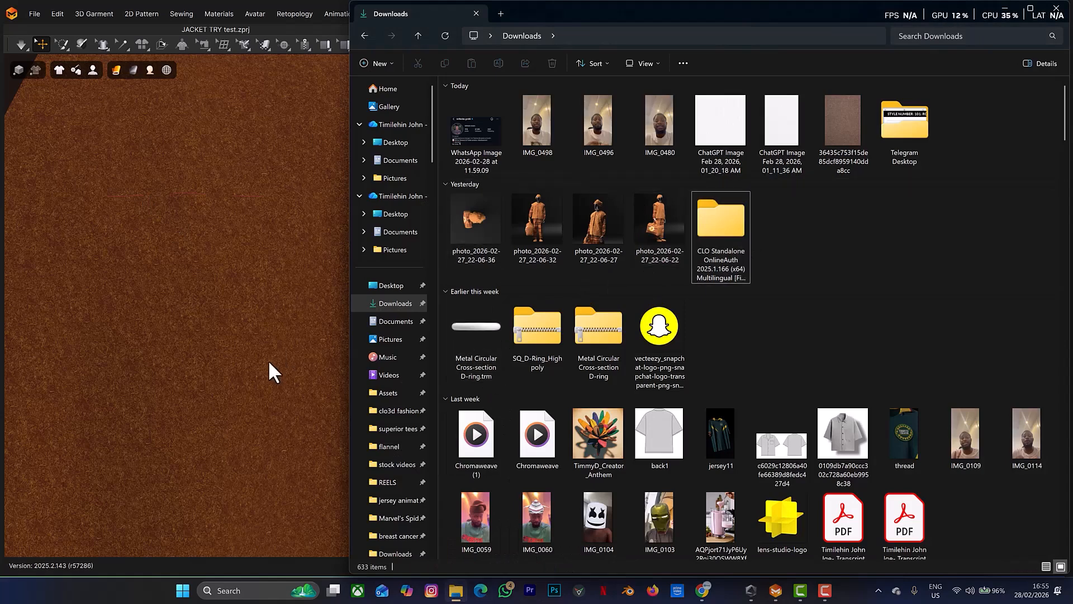
left_click_drag(452, 331, 199, 350)
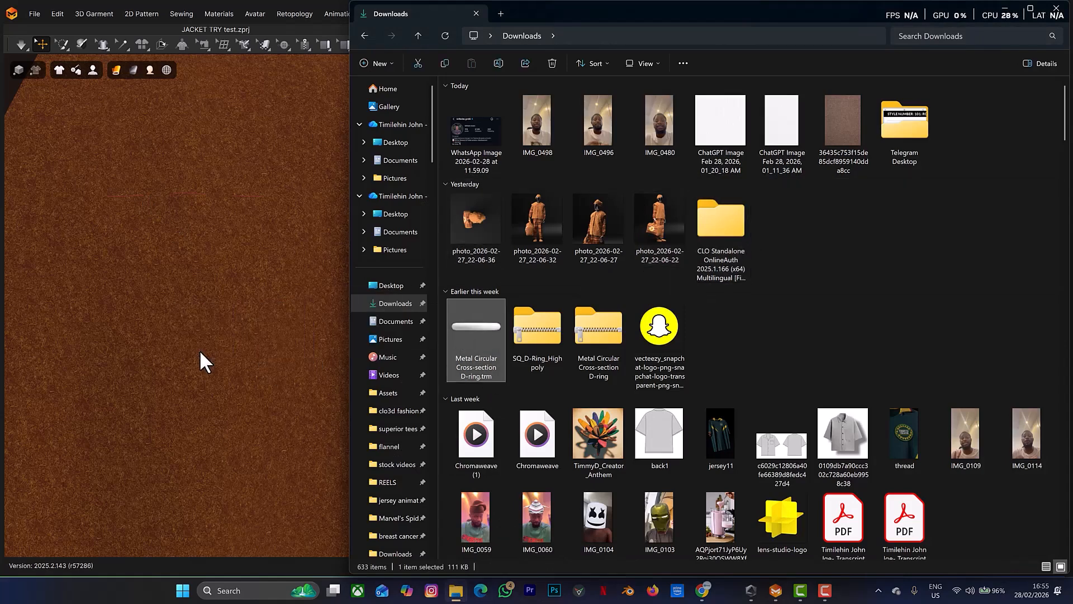
left_click(1004, 8)
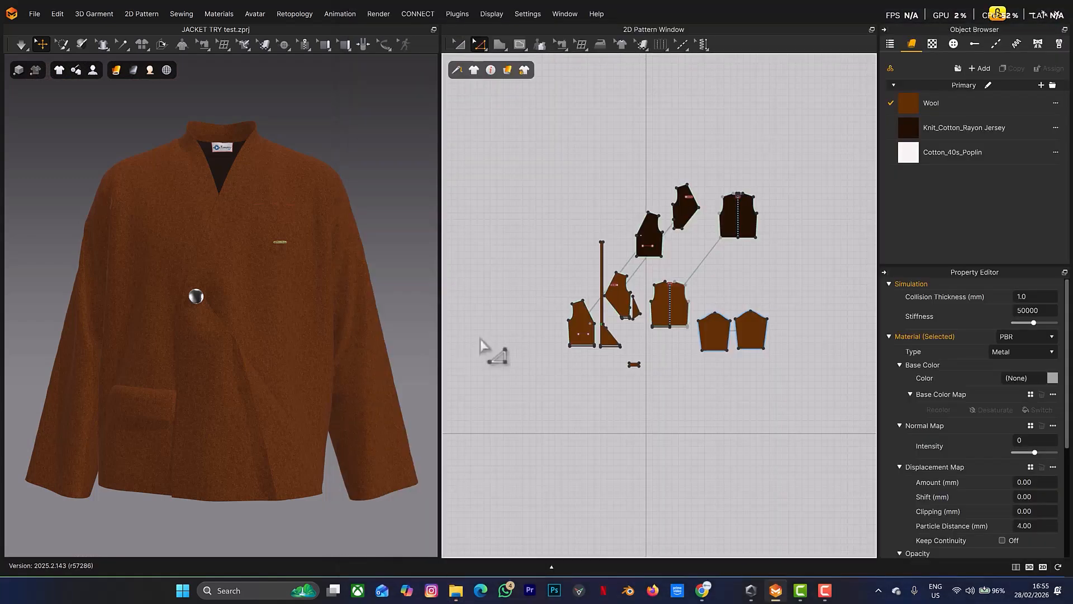
Step: Select the imported D-ring in the 3D view and enlarge it in width, length and thickness with the scale gizmo
scroll(286, 355, "down", 3)
right_click_drag(285, 352, 299, 283)
scroll(328, 199, "up", 5)
scroll(177, 326, "up", 5)
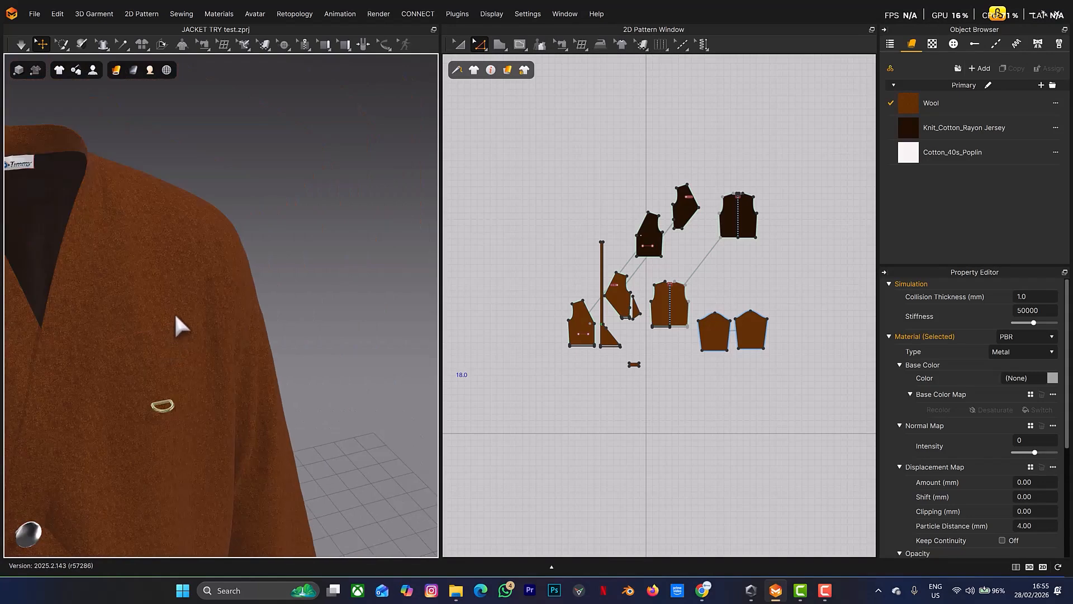
middle_click_drag(149, 355, 323, 254)
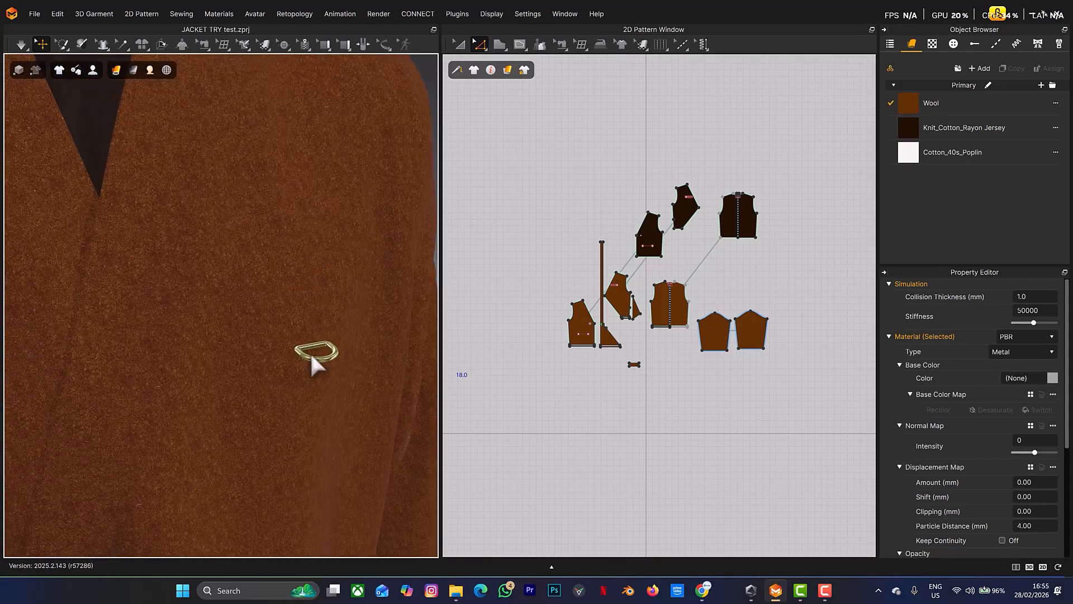
left_click(316, 349)
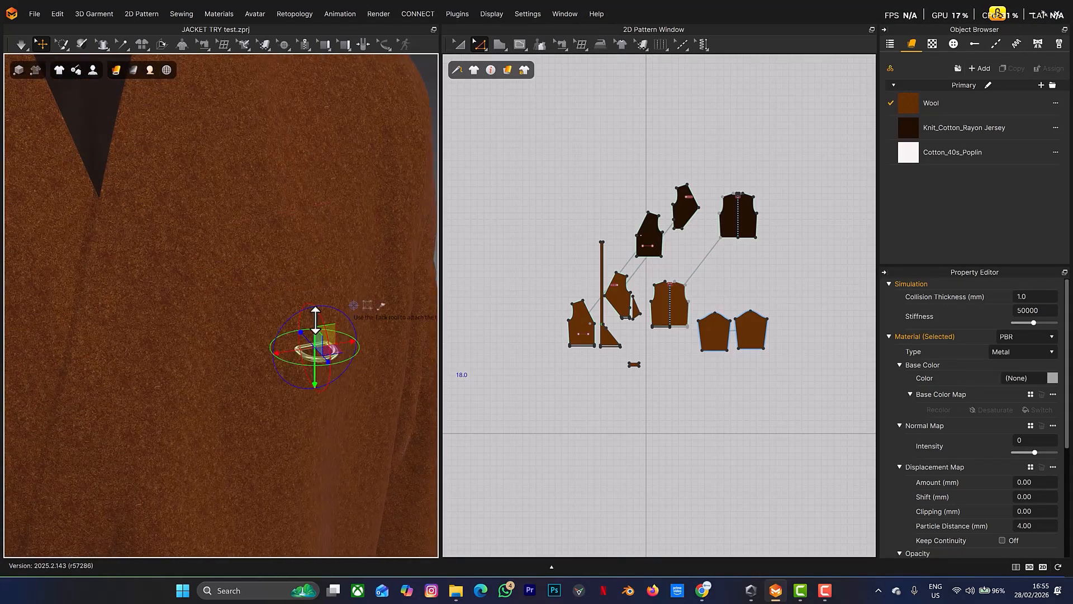
right_click_drag(383, 308, 349, 310)
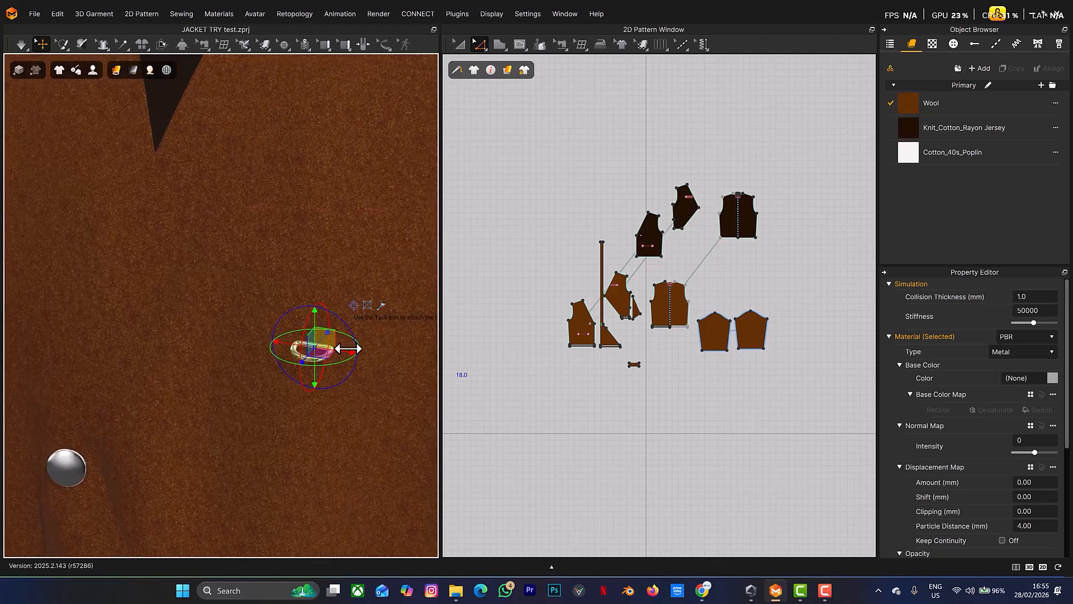
left_click(368, 307)
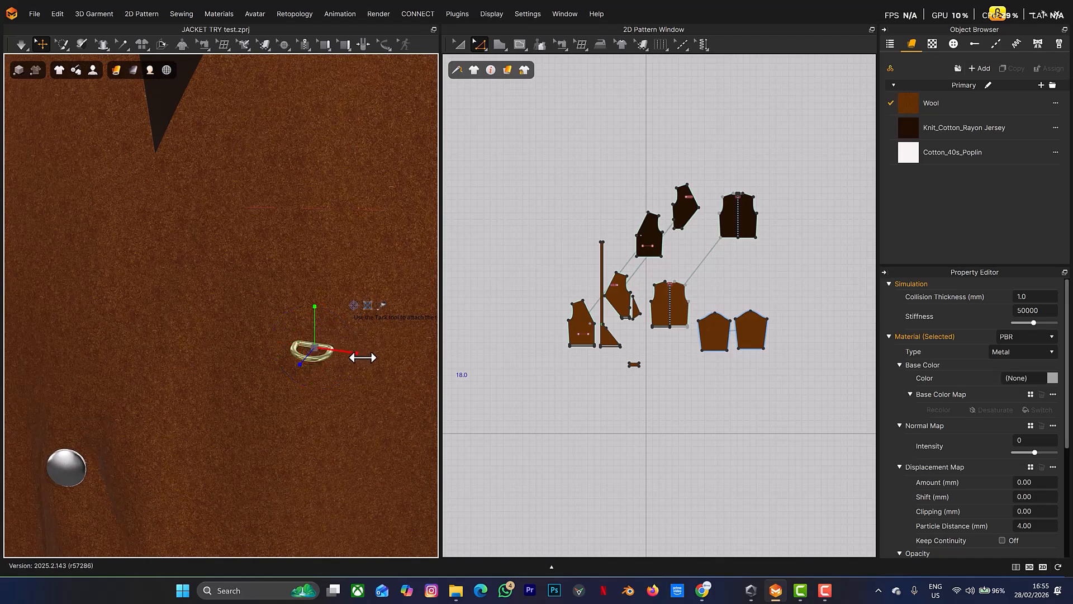
left_click_drag(363, 357, 384, 361)
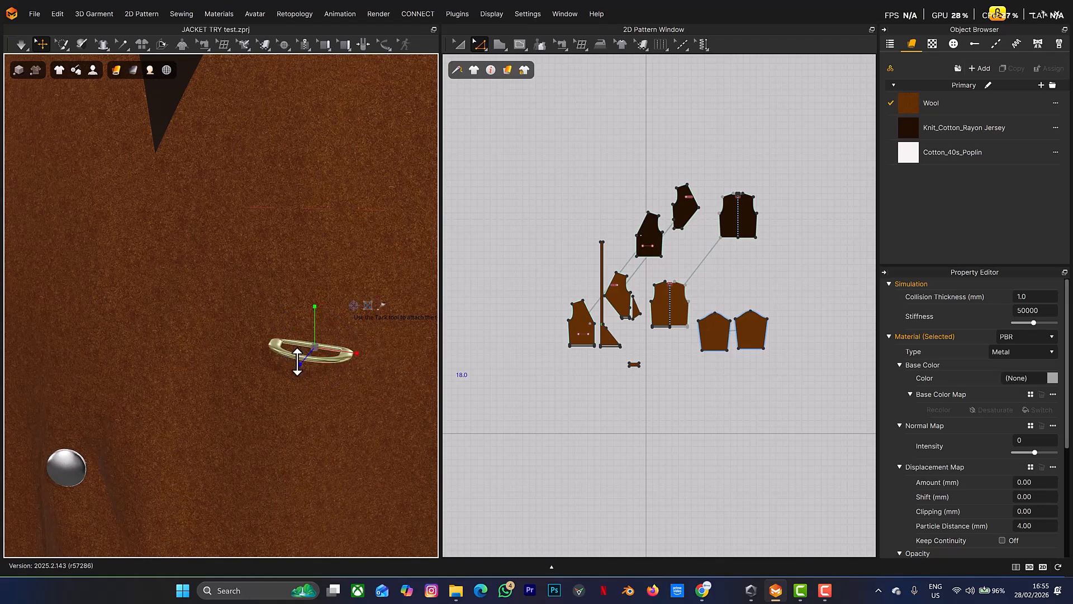
left_click_drag(292, 378, 293, 378)
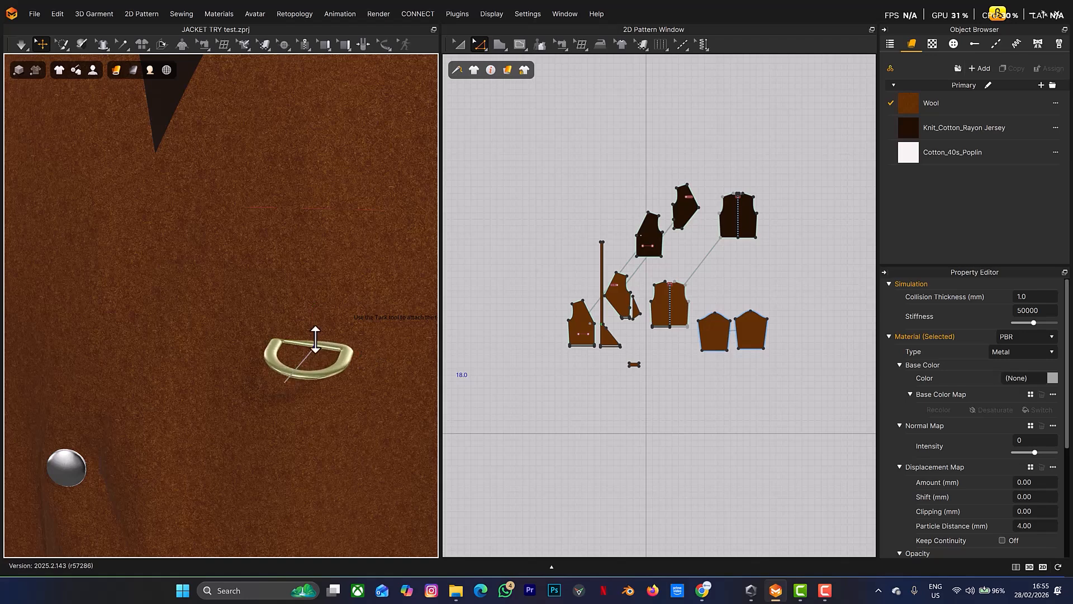
left_click_drag(315, 305, 317, 296)
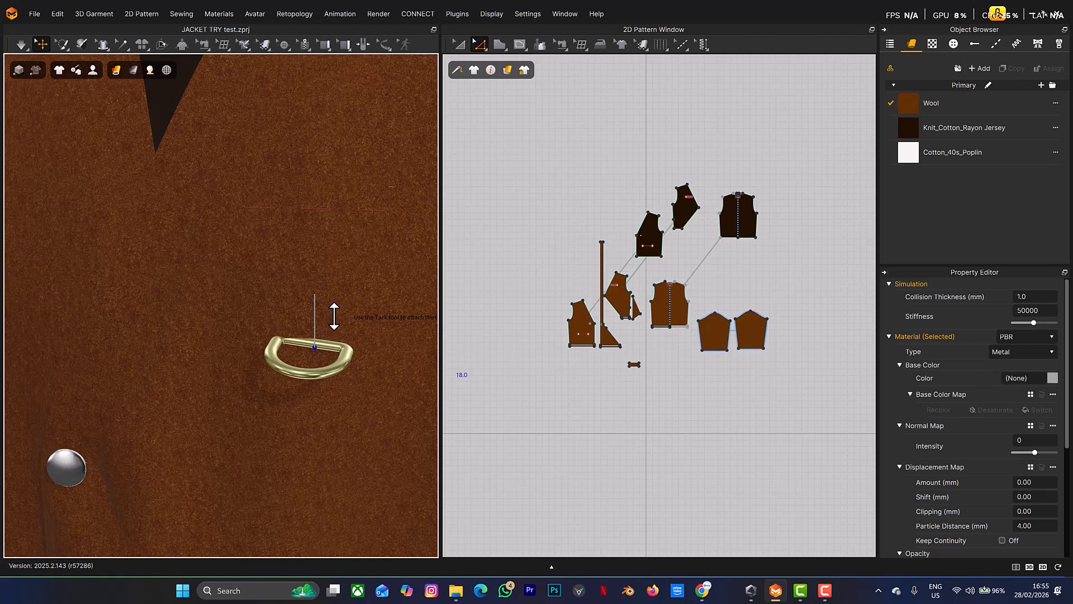
Step: Scale the D-ring back down in length and width
right_click_drag(345, 304, 330, 303)
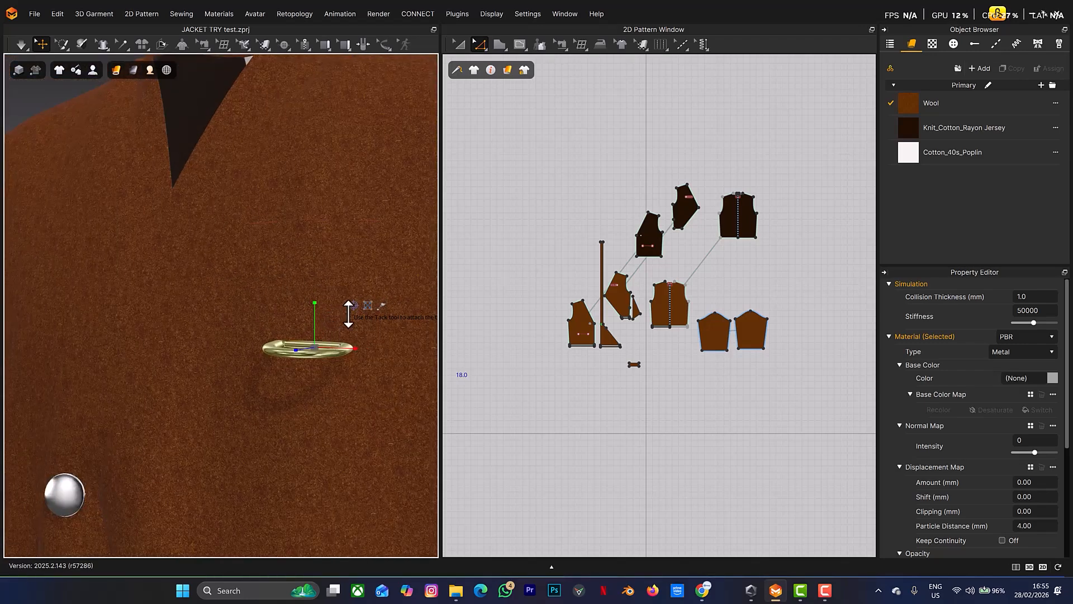
left_click_drag(296, 350, 315, 347)
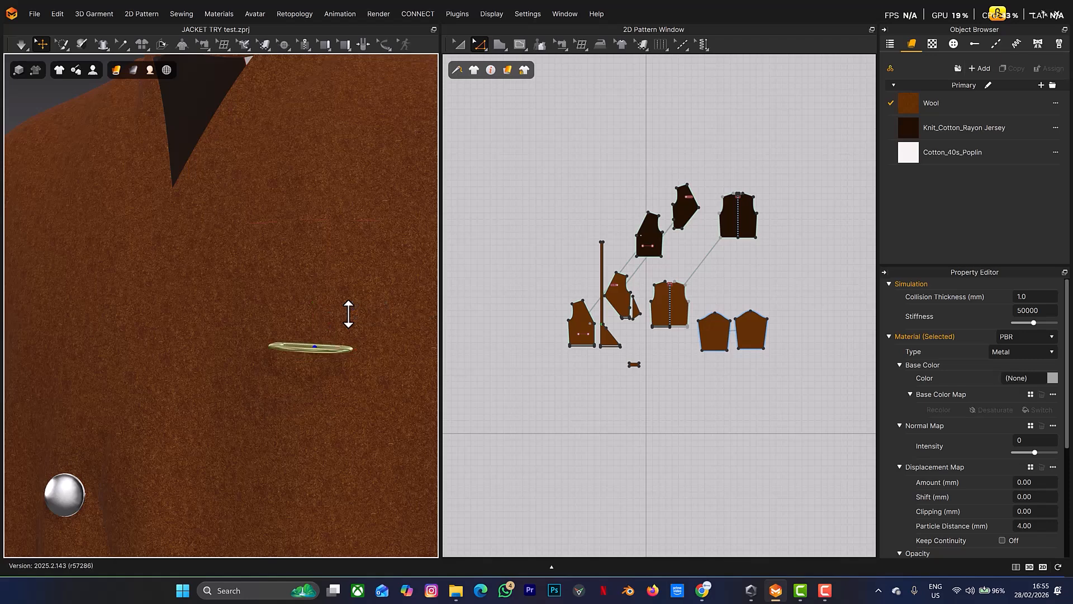
left_click_drag(348, 314, 329, 315)
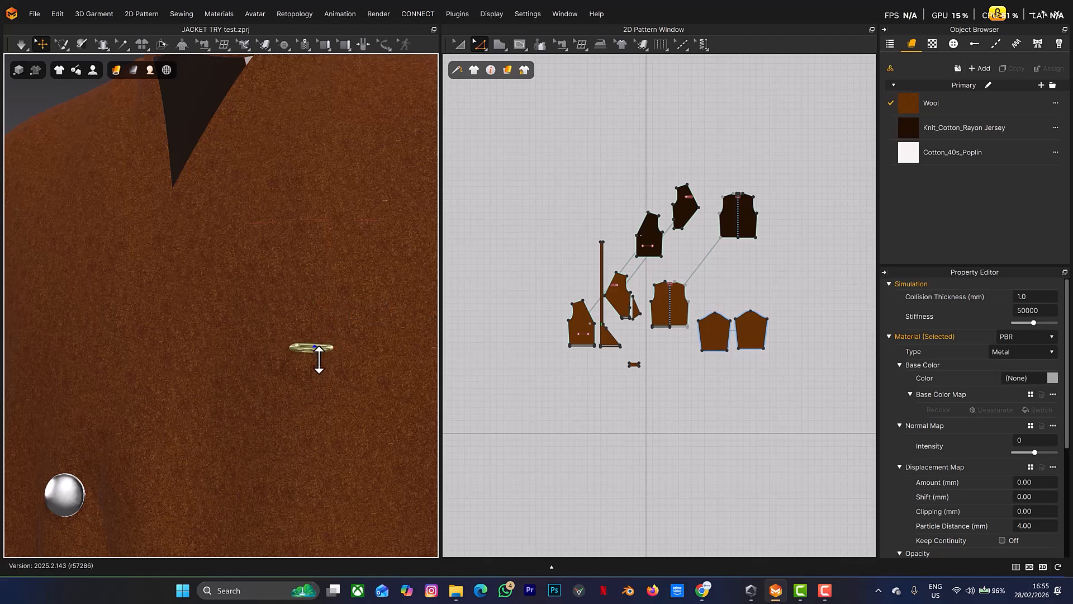
left_click_drag(321, 351, 324, 350)
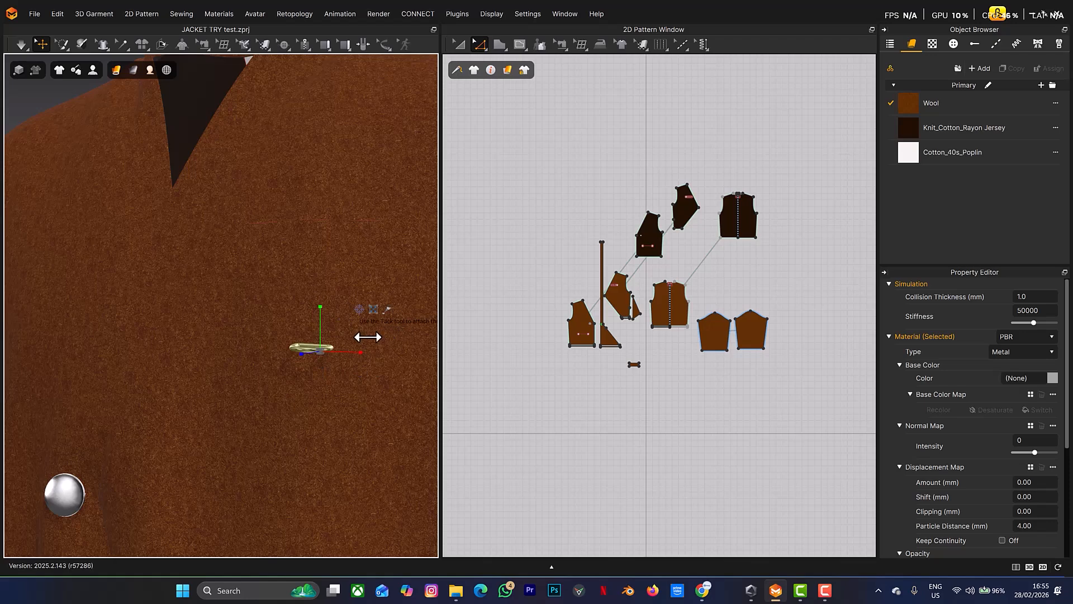
Step: Attach the D-ring to the jacket's front chest and re-attach it at a point closer to the sleeve
left_click(359, 310)
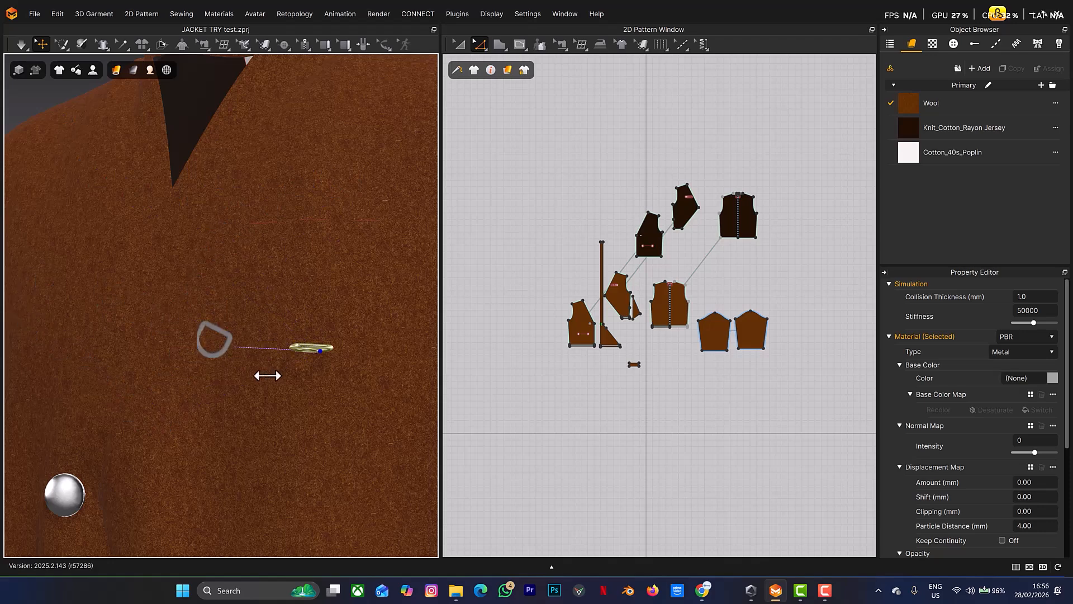
left_click(271, 286)
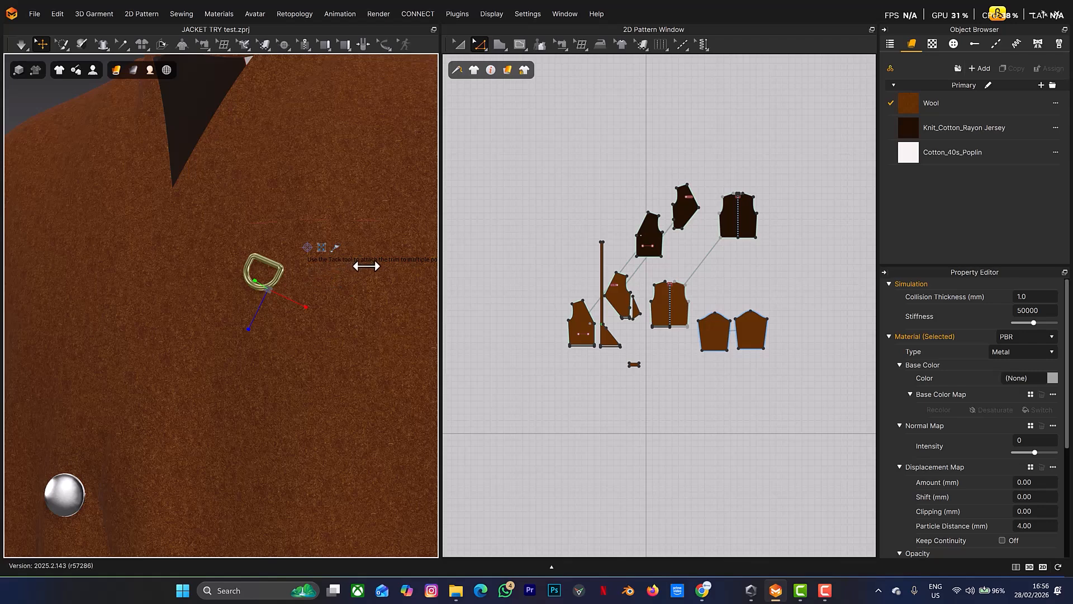
middle_click_drag(424, 285, 319, 283)
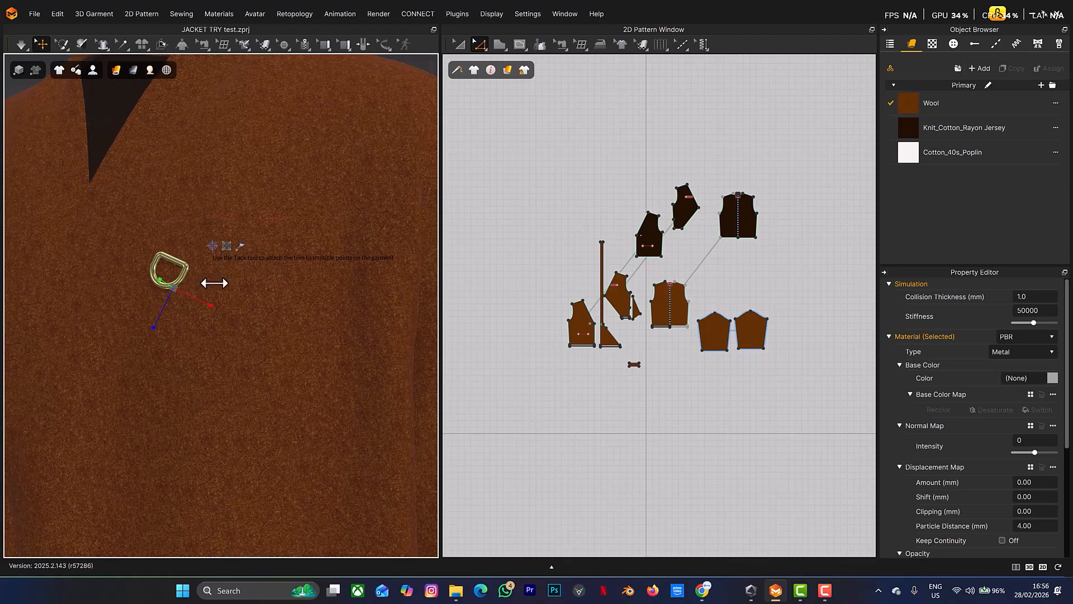
right_click_drag(244, 288, 177, 265)
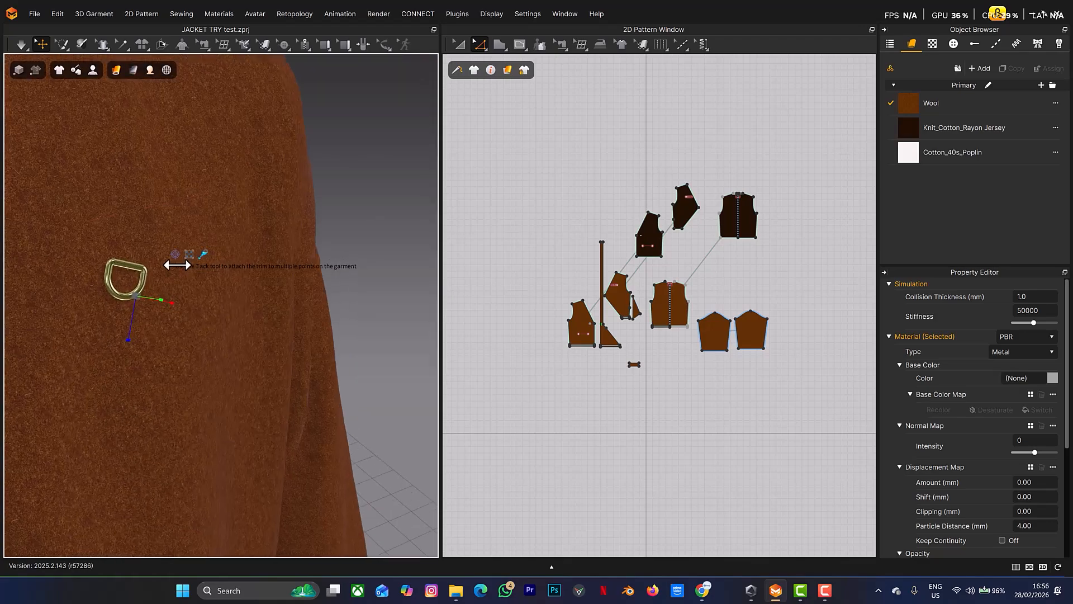
left_click(204, 255)
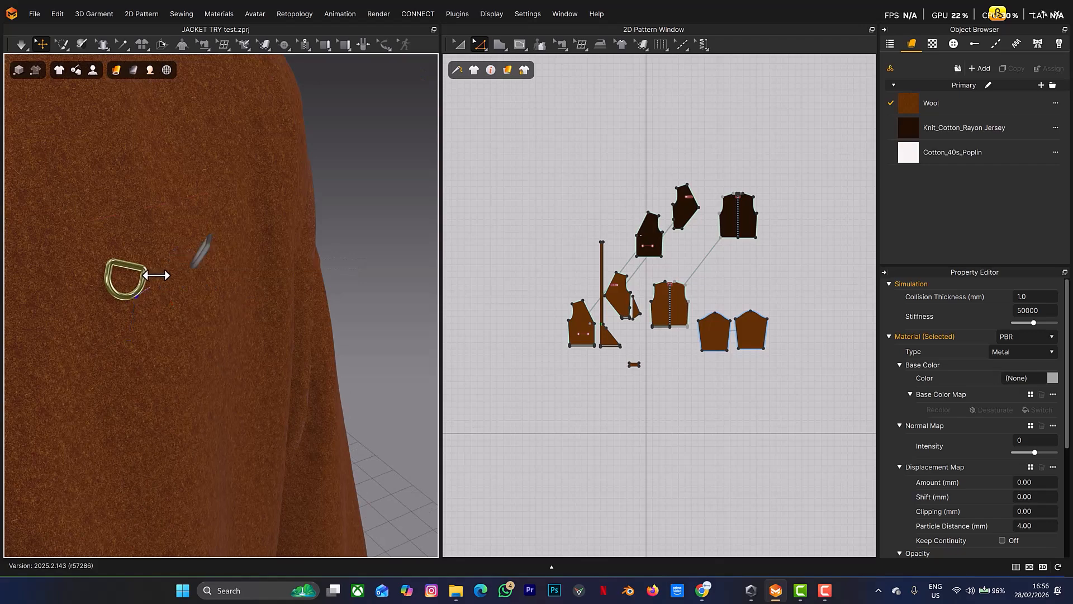
left_click(189, 280)
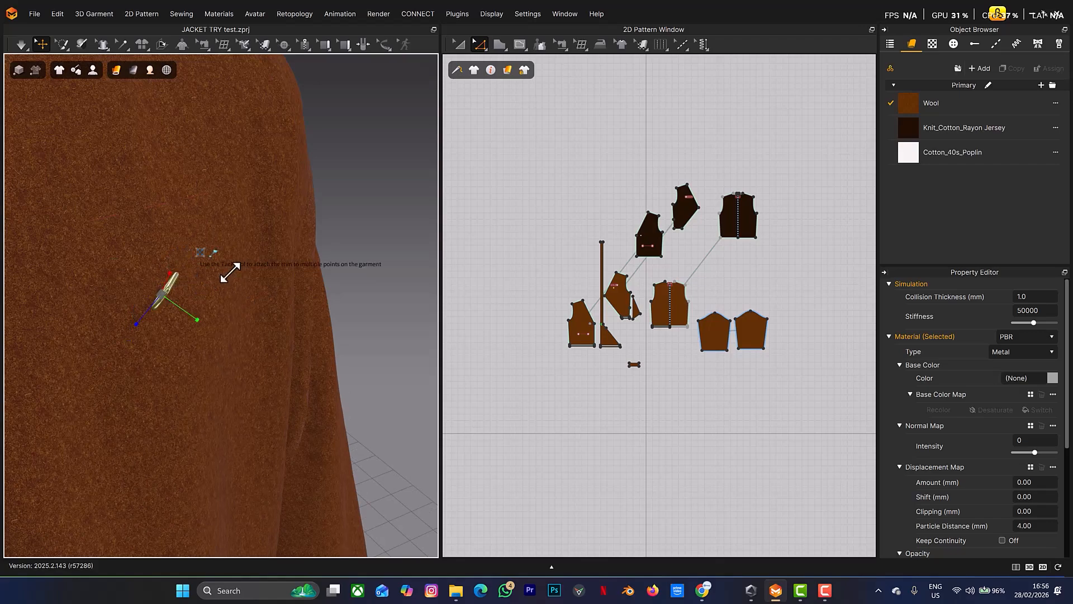
Step: Rotate the D-ring so it hangs upright and faces outward from the jacket's chest, and show the avatar
left_click(200, 252)
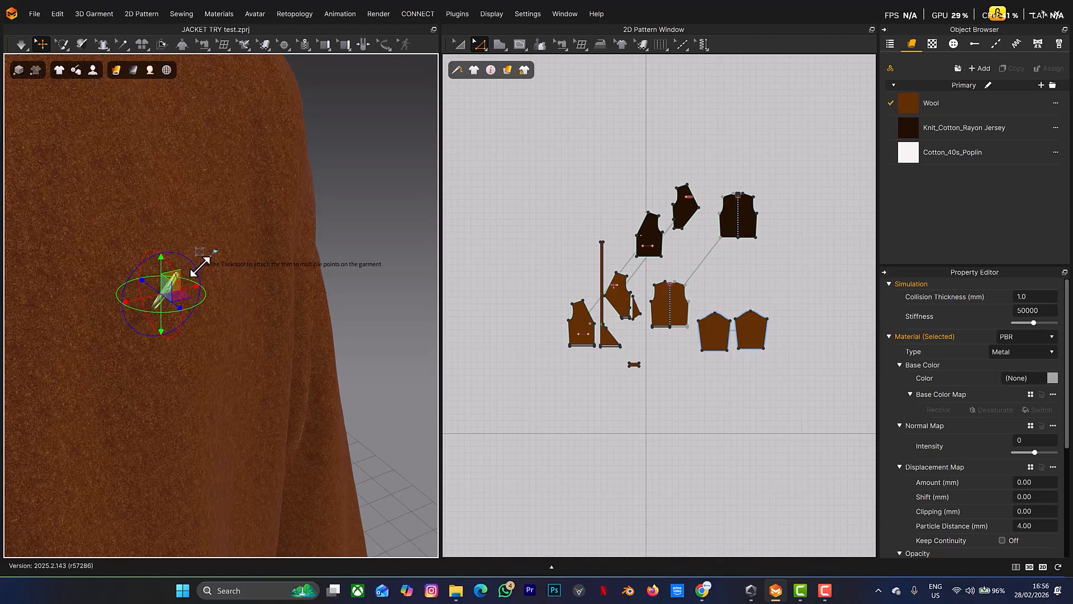
scroll(185, 319, "up", 3)
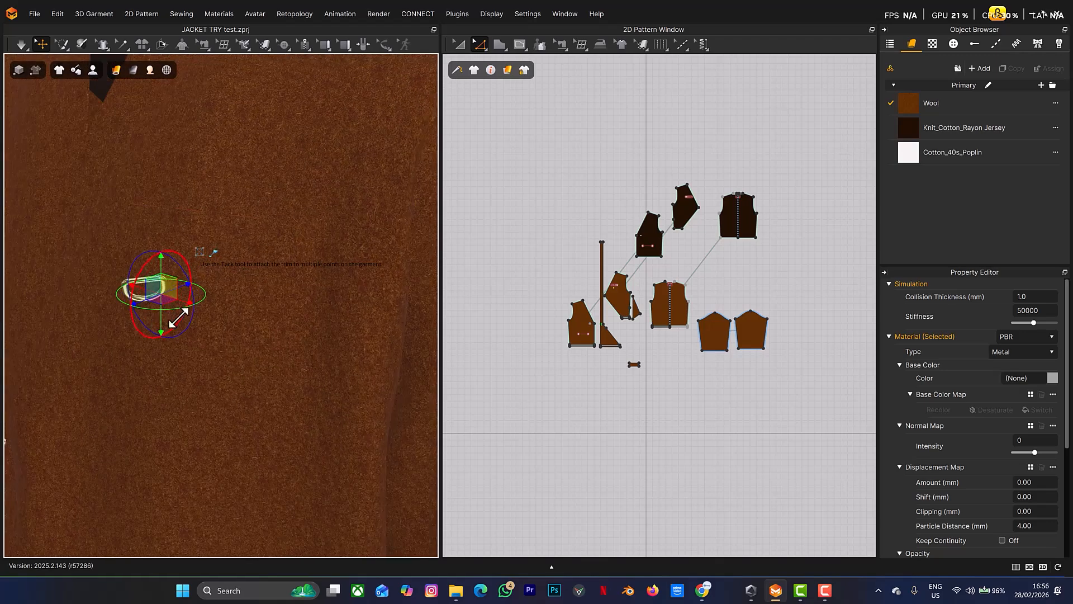
left_click_drag(178, 306, 155, 303)
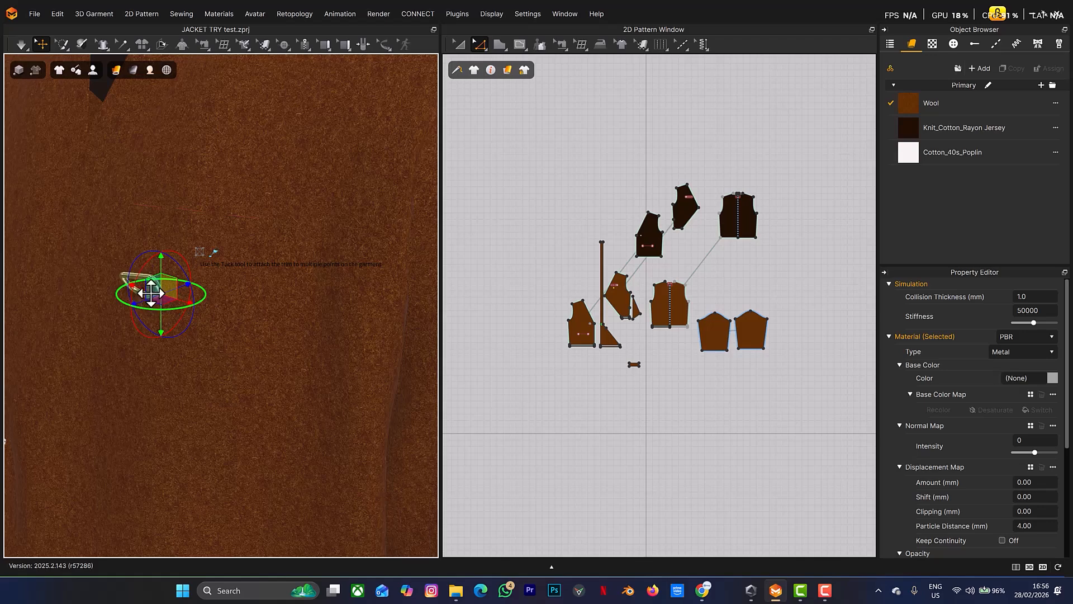
left_click_drag(149, 260, 169, 247)
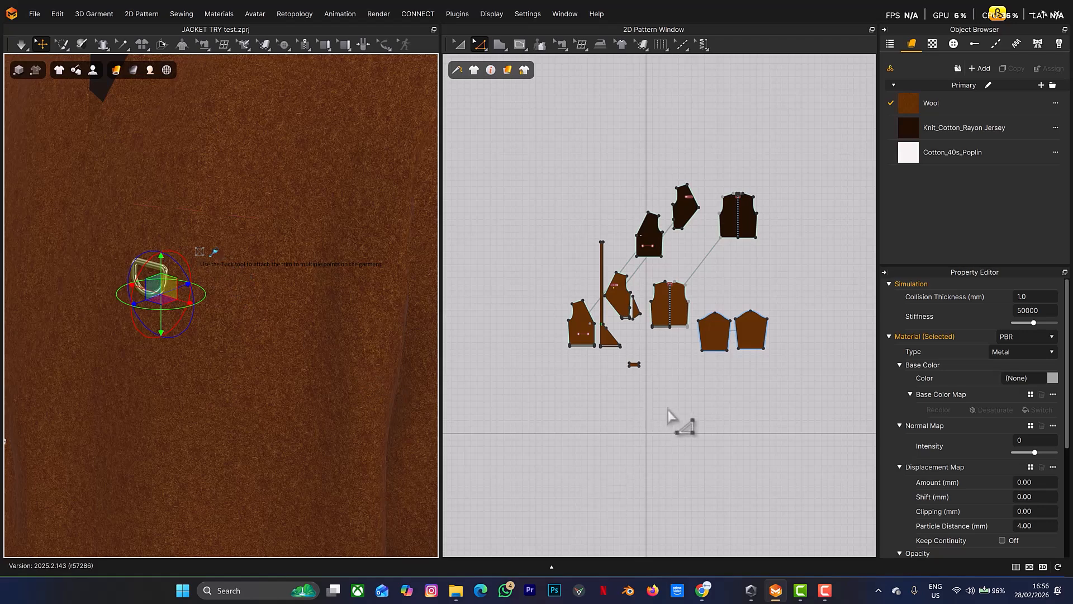
key("shift+a")
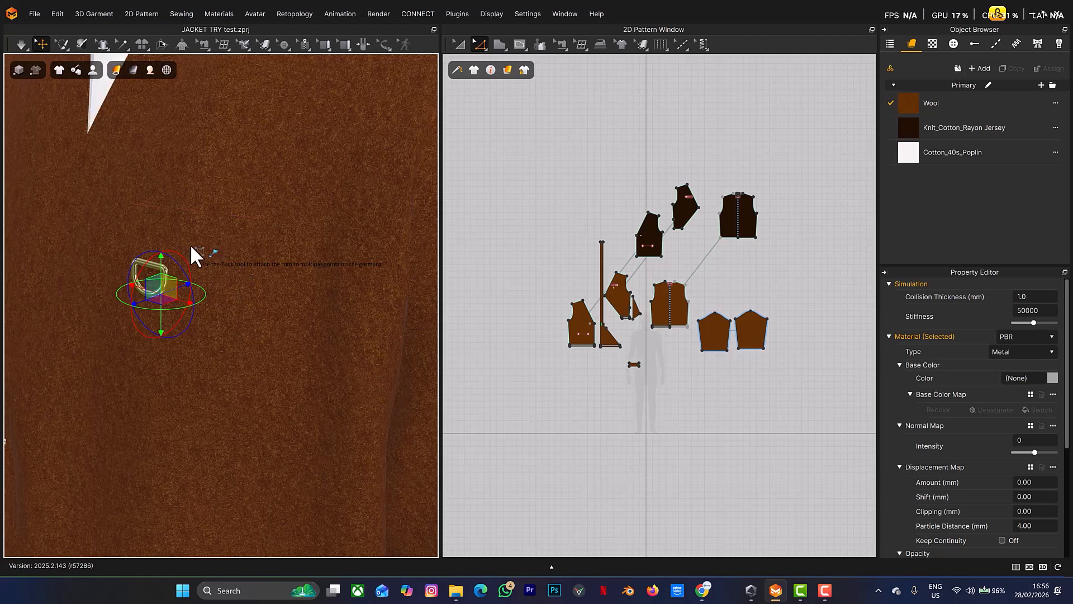
Step: Create a rectangle pattern 18 mm wide and 30 mm high in the empty area below the jacket patterns
scroll(191, 246, "down", 12)
scroll(462, 354, "up", 3)
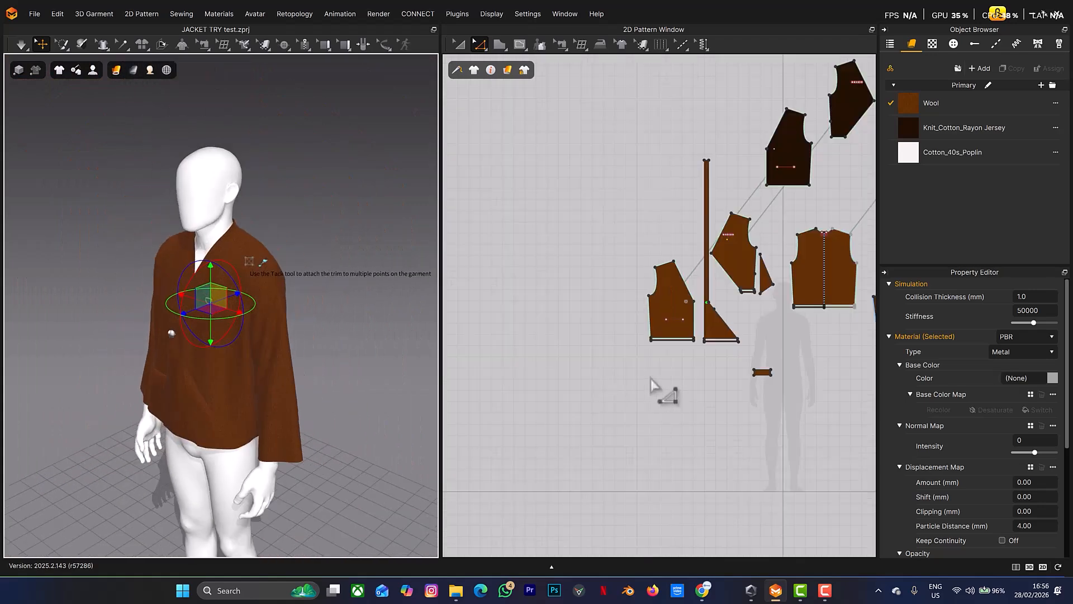
scroll(619, 388, "up", 6)
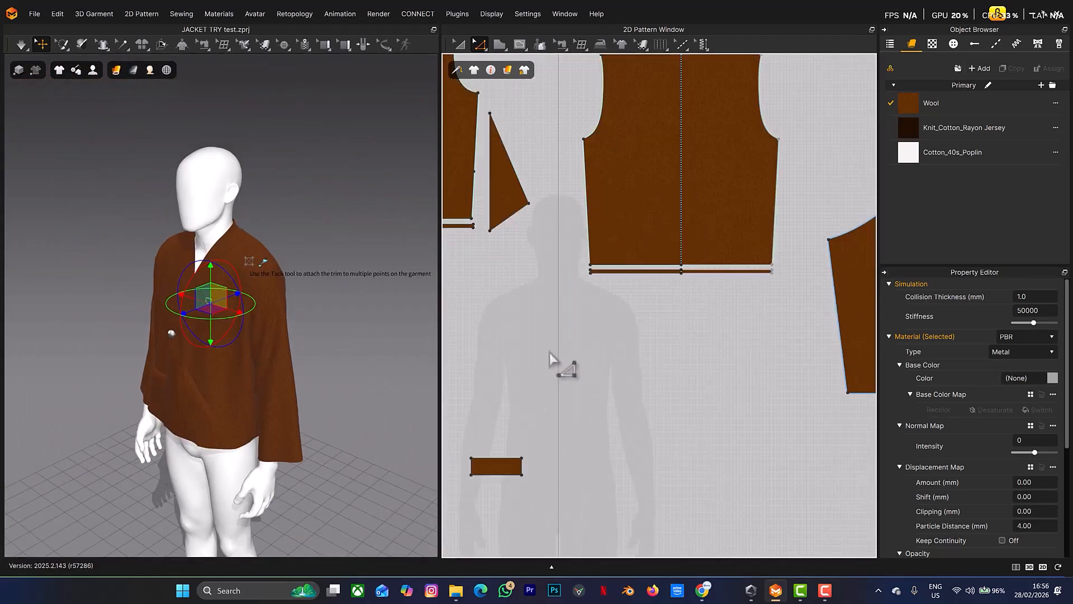
scroll(551, 358, "up", 6)
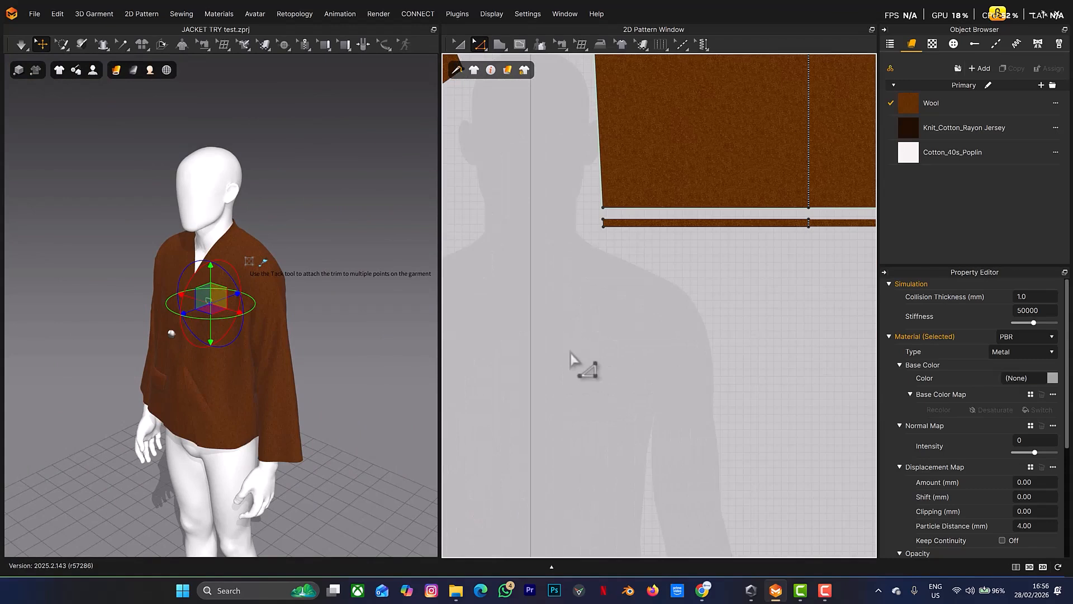
key("s")
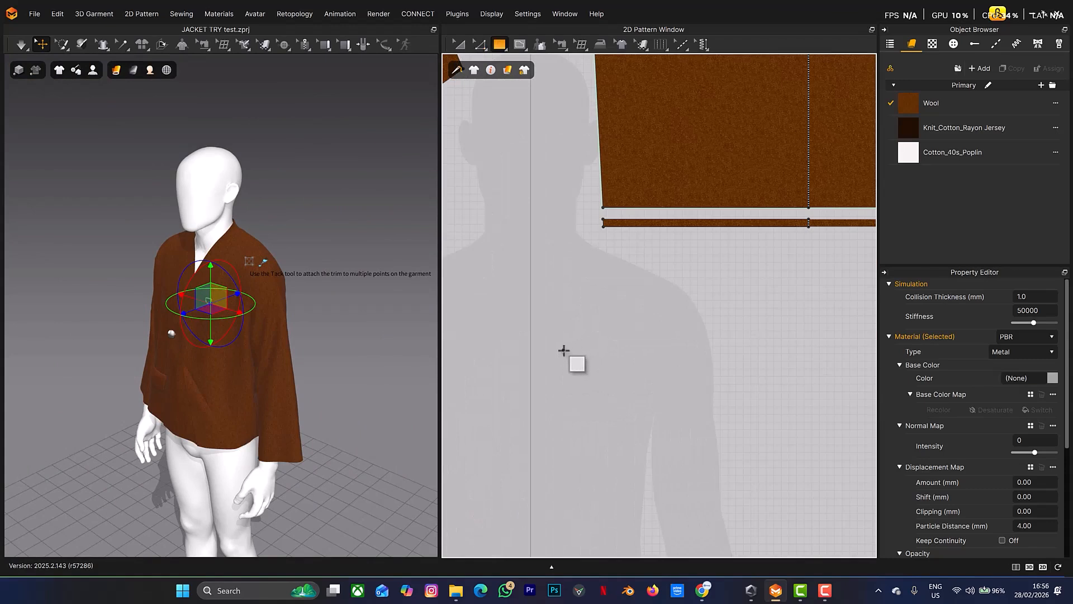
left_click(564, 350)
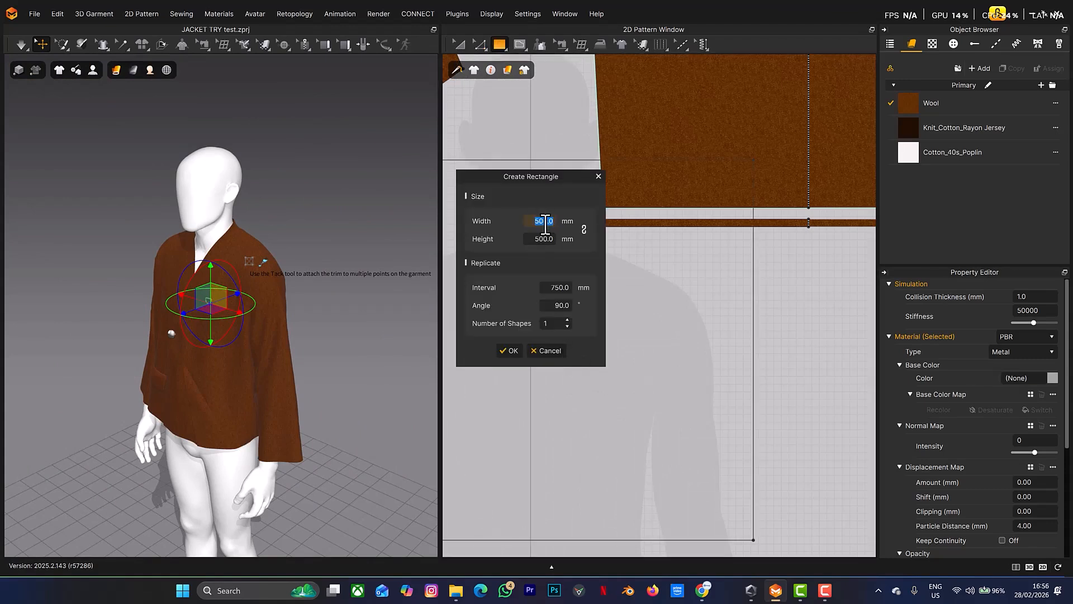
type("188")
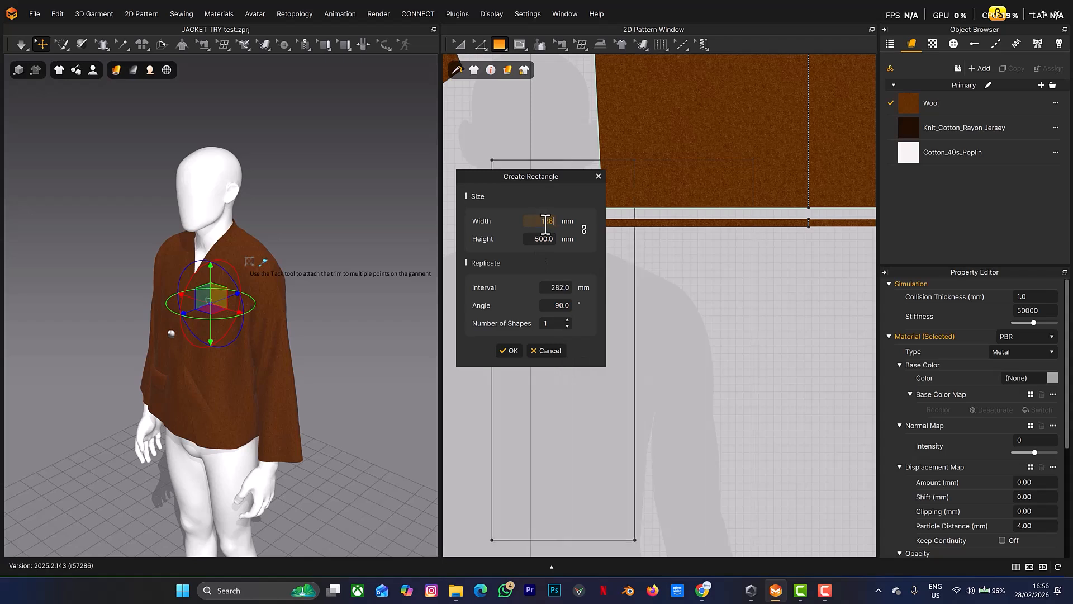
key("BackSpace")
key("BackSpace")
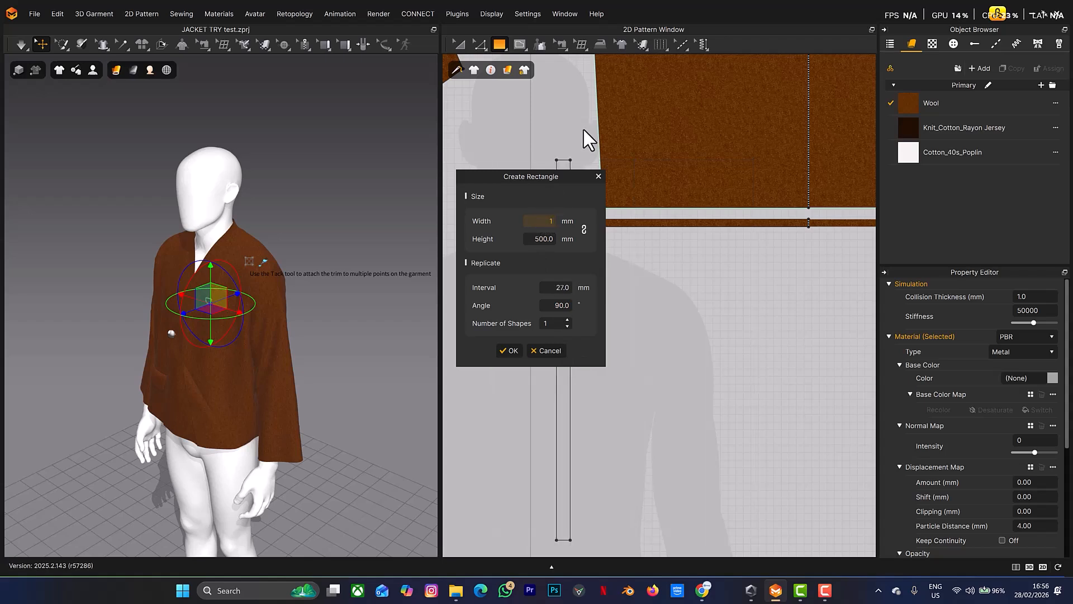
type("8")
key("Tab")
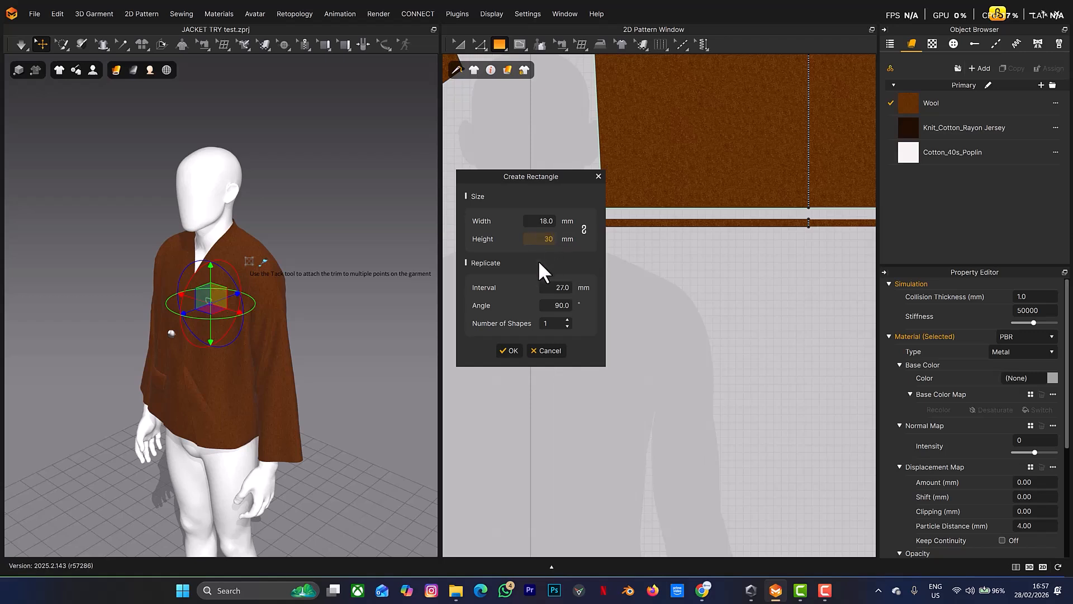
left_click(515, 353)
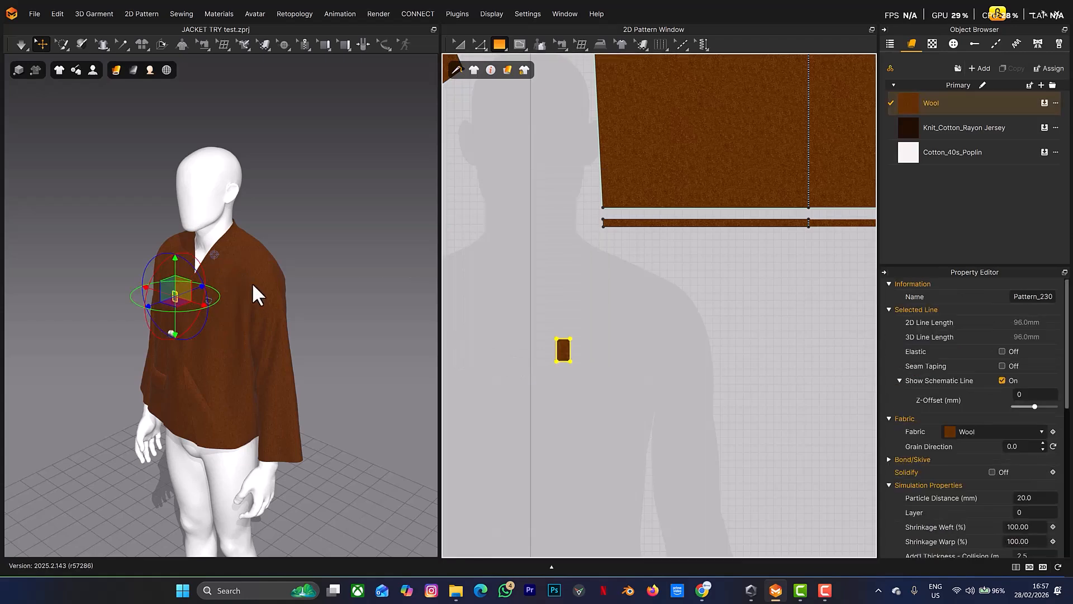
Step: Move the small rectangle in 3D close to the jacket's chest, above and slightly beside the D-ring
right_click_drag(253, 283, 227, 288)
scroll(226, 284, "up", 5)
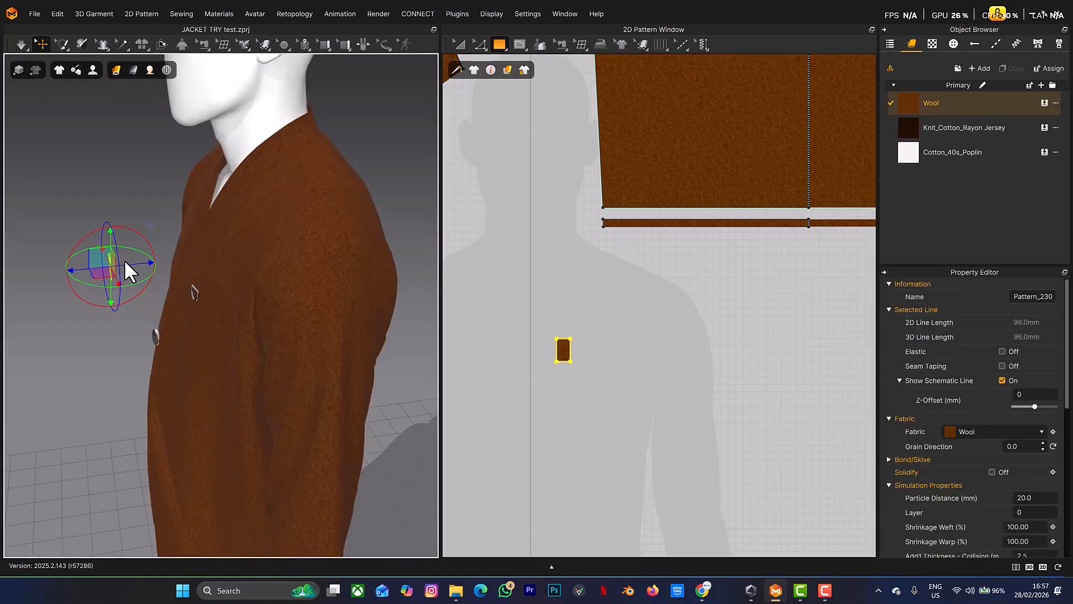
left_click_drag(178, 254, 195, 265)
right_click_drag(230, 255, 246, 255)
scroll(159, 240, "down", 4)
scroll(159, 238, "up", 5)
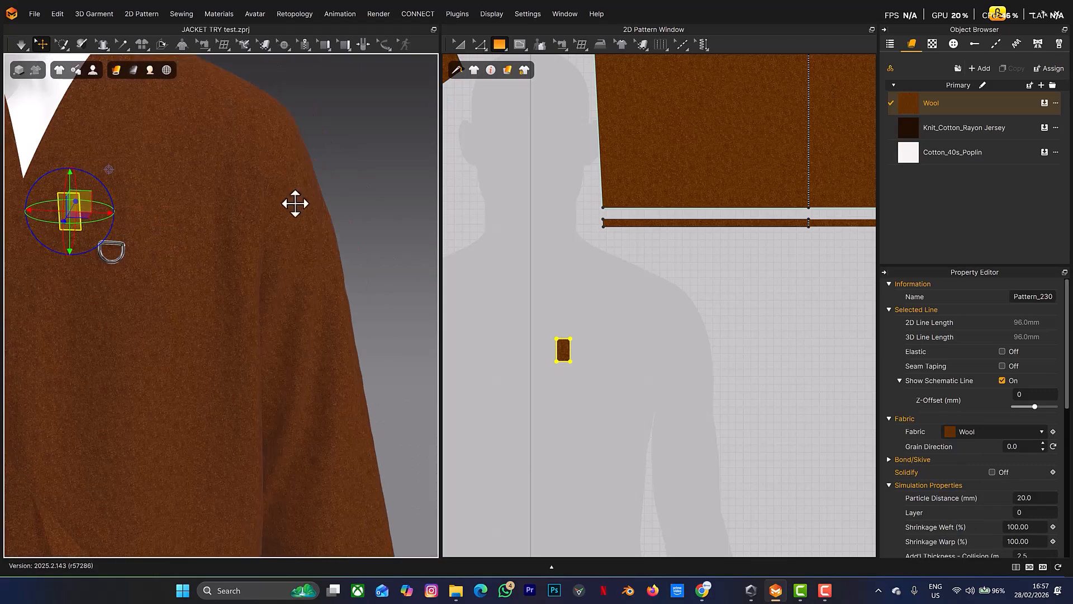
middle_click_drag(353, 186, 499, 256)
scroll(196, 242, "down", 3)
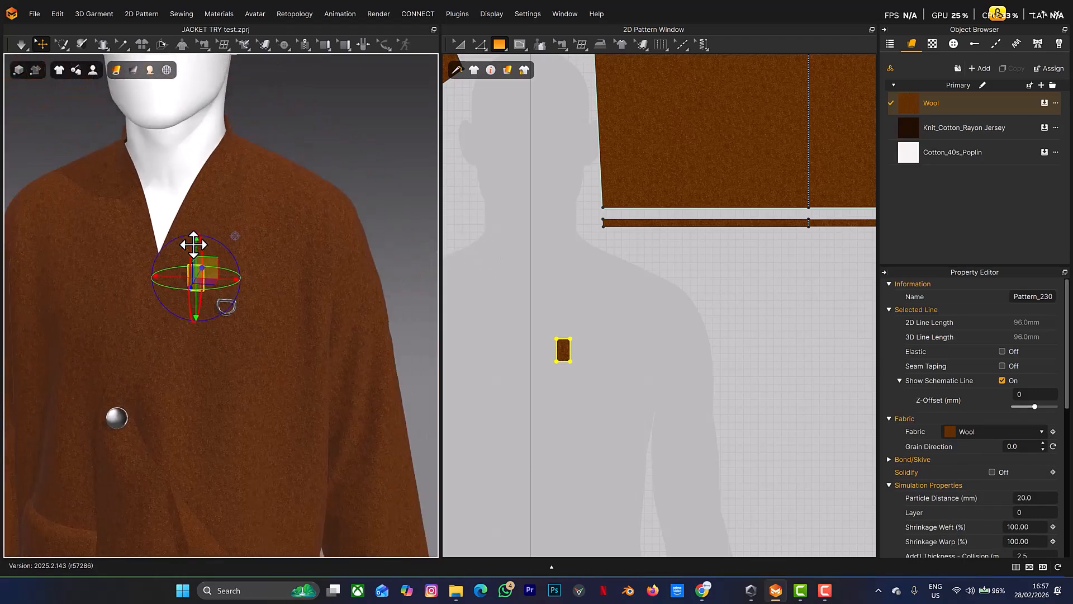
scroll(195, 243, "up", 7)
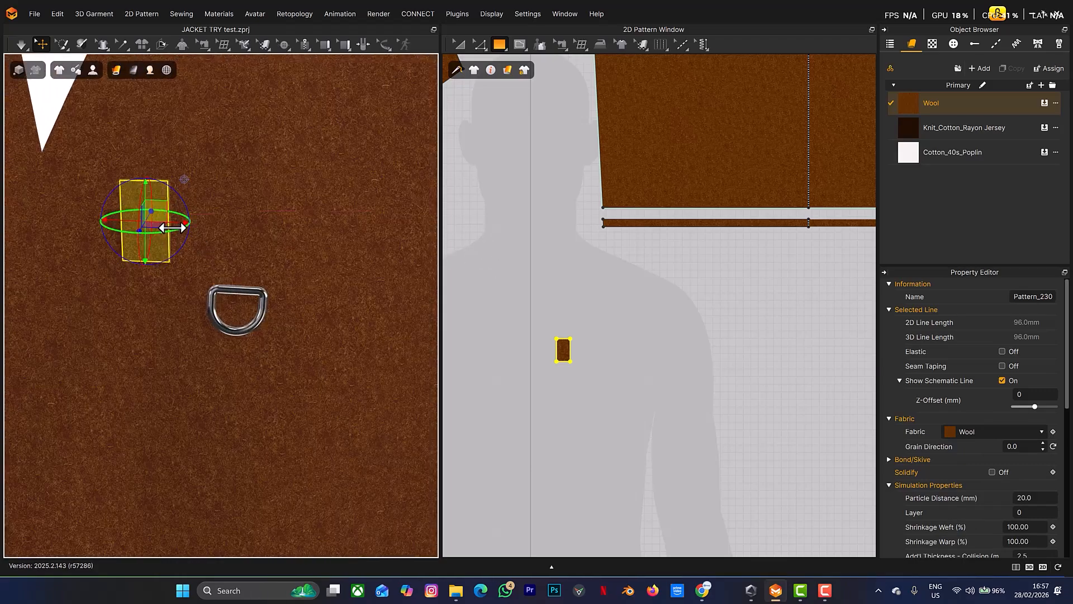
left_click_drag(176, 223, 214, 232)
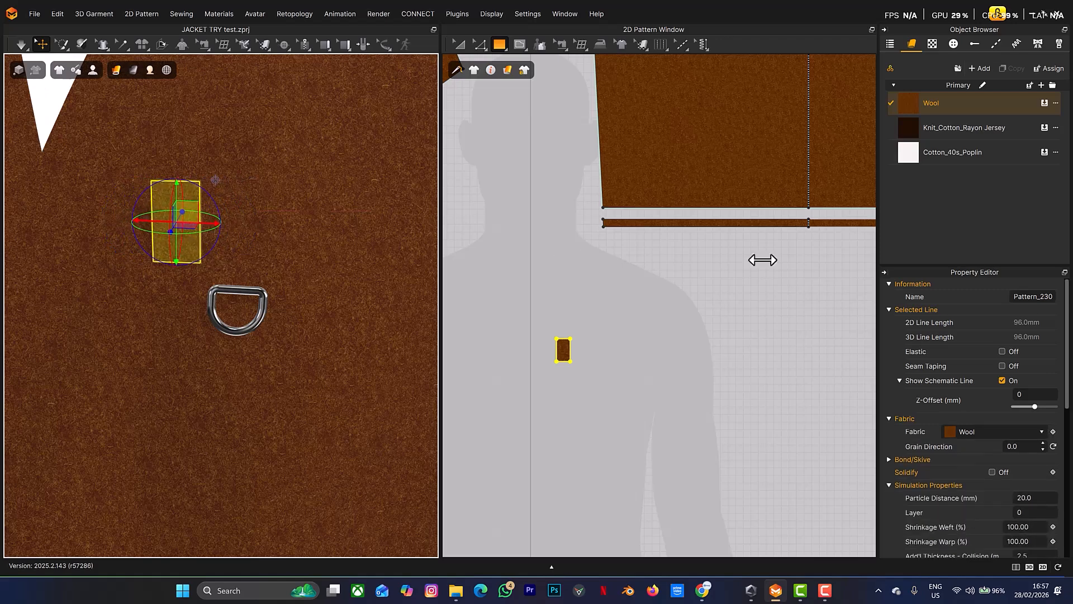
Step: Change the Wool fabric's base color to white (FFFFFF)
left_click(975, 105)
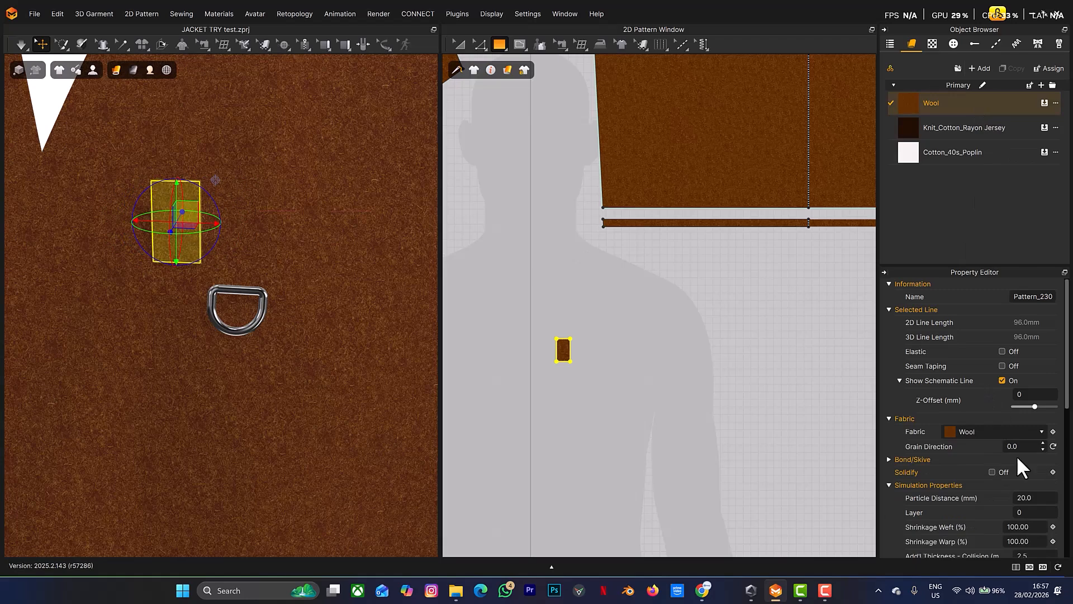
left_click(941, 108)
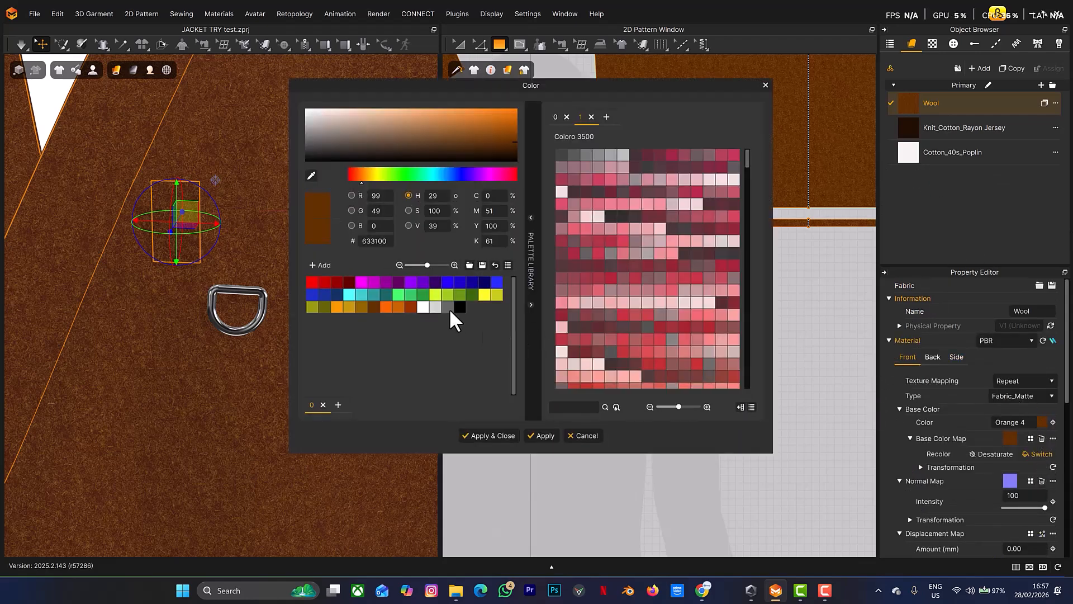
left_click(424, 306)
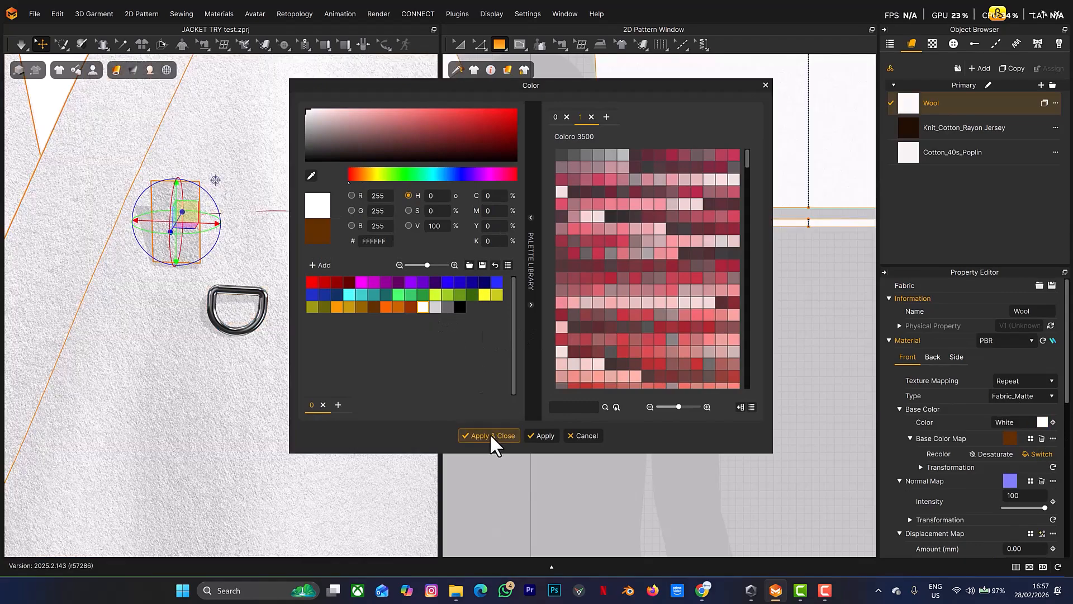
left_click(489, 435)
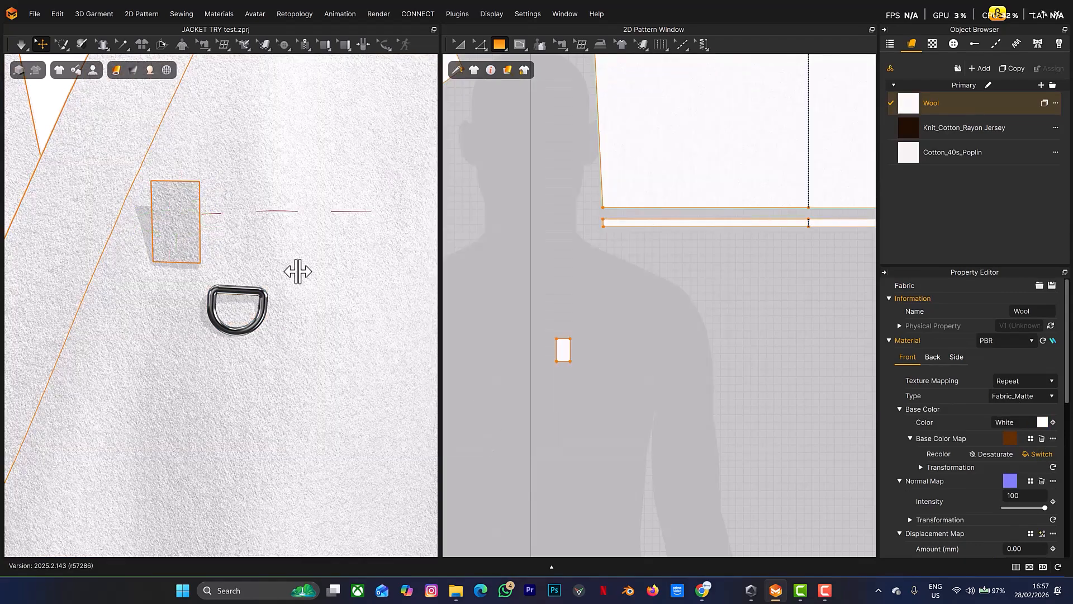
Step: Select the small rectangle and set the garment rendering style to Textured Surface
right_click_drag(298, 272, 168, 232)
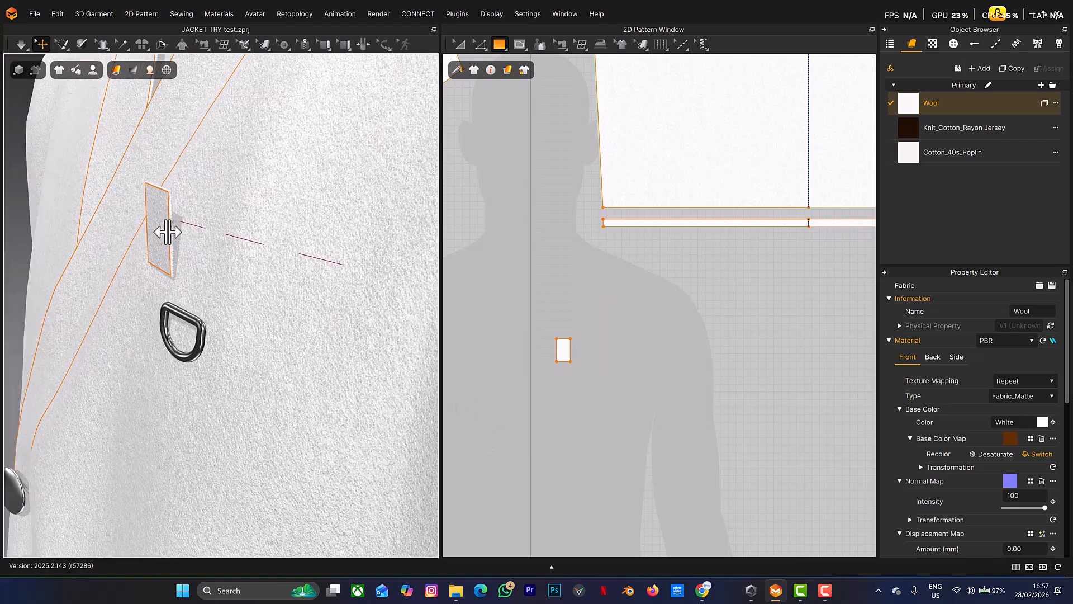
left_click(168, 232)
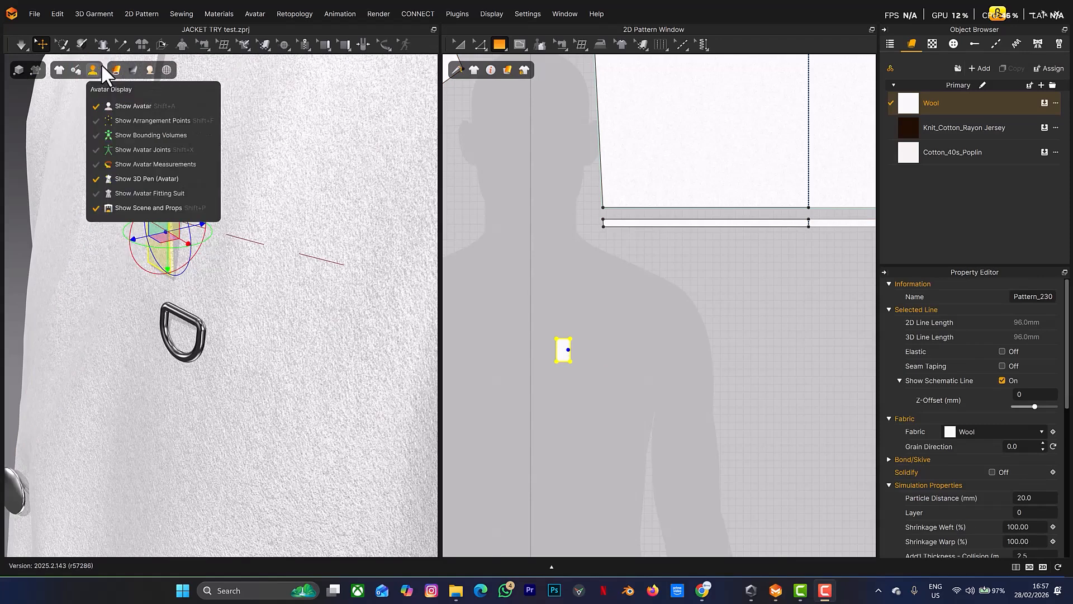
mouse_move(113, 67)
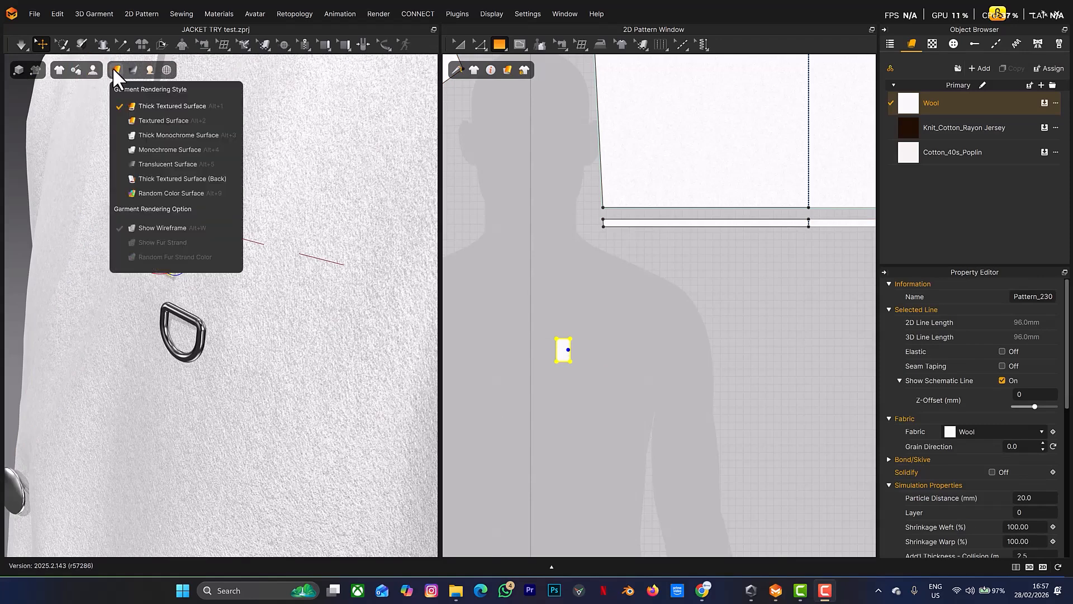
left_click(136, 119)
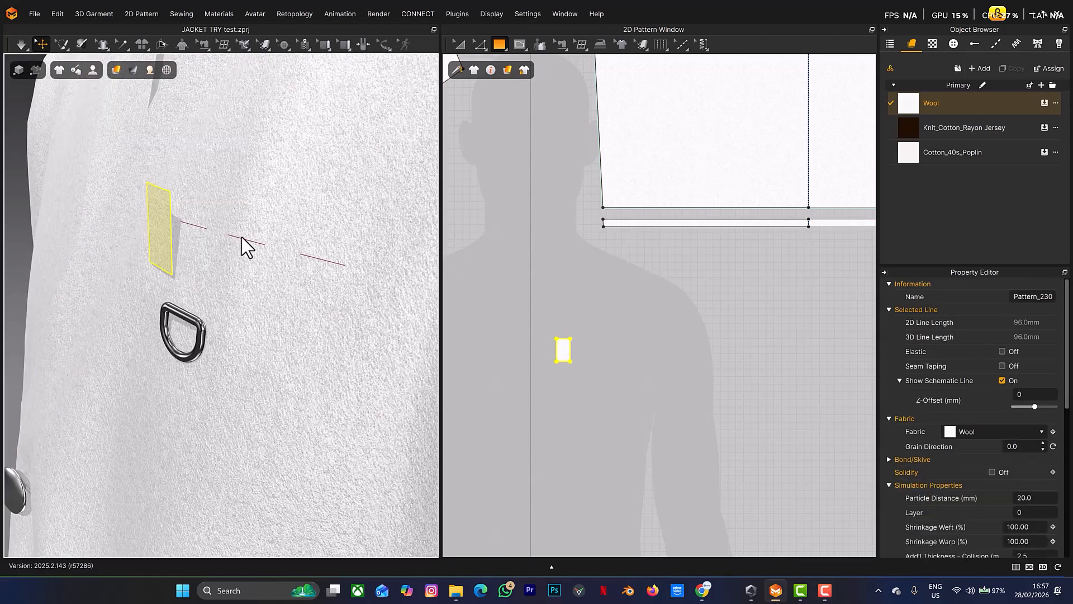
Step: Rotate the small rectangle to a horizontal position and move it sideways and outward until it sits directly above the D-ring
left_click(163, 224)
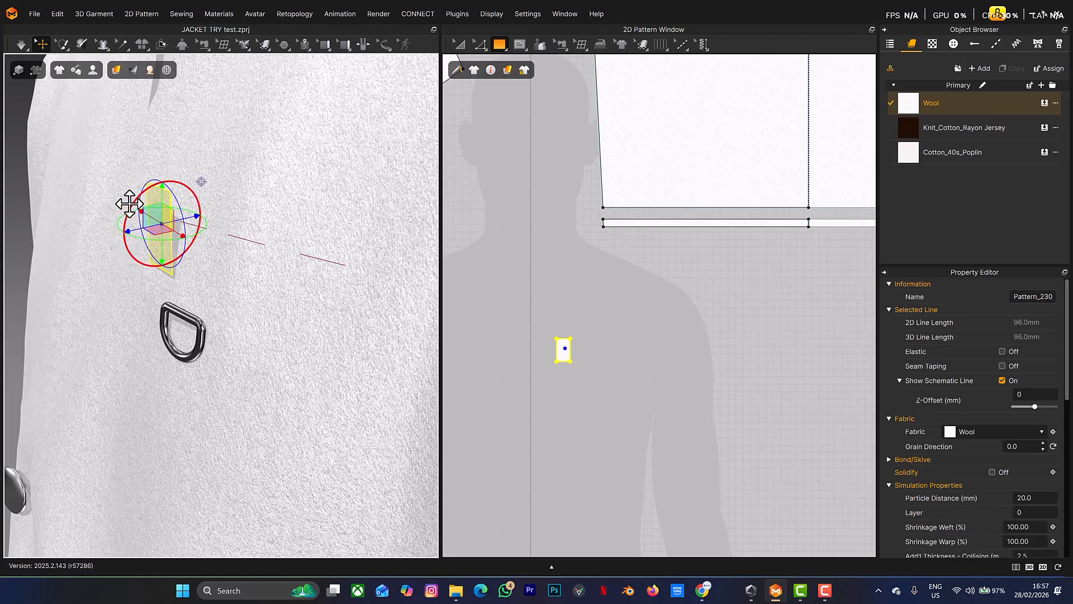
left_click_drag(130, 204, 109, 249)
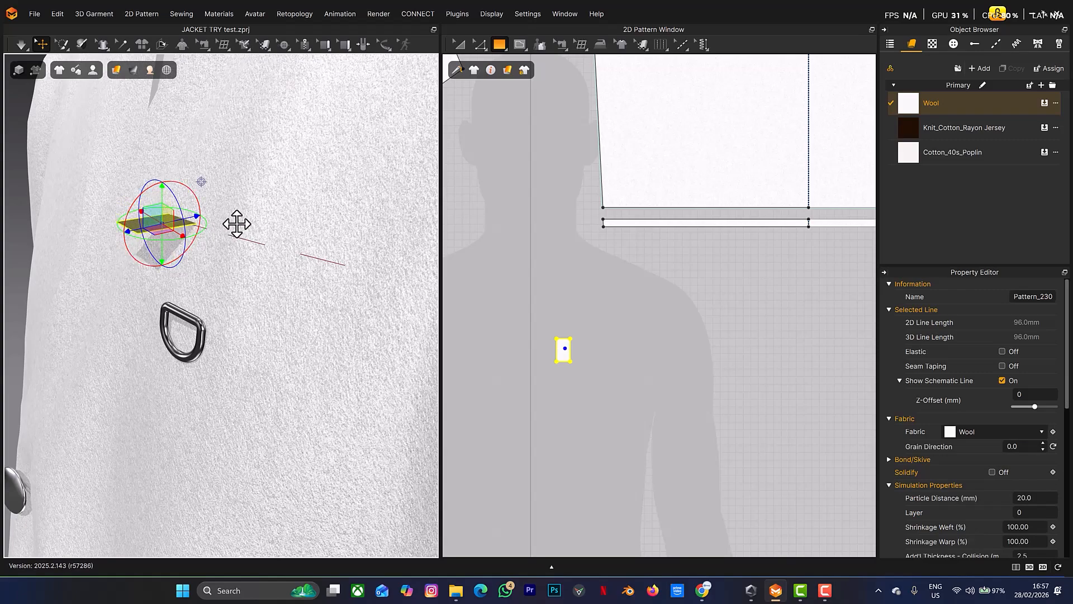
right_click_drag(237, 223, 209, 223)
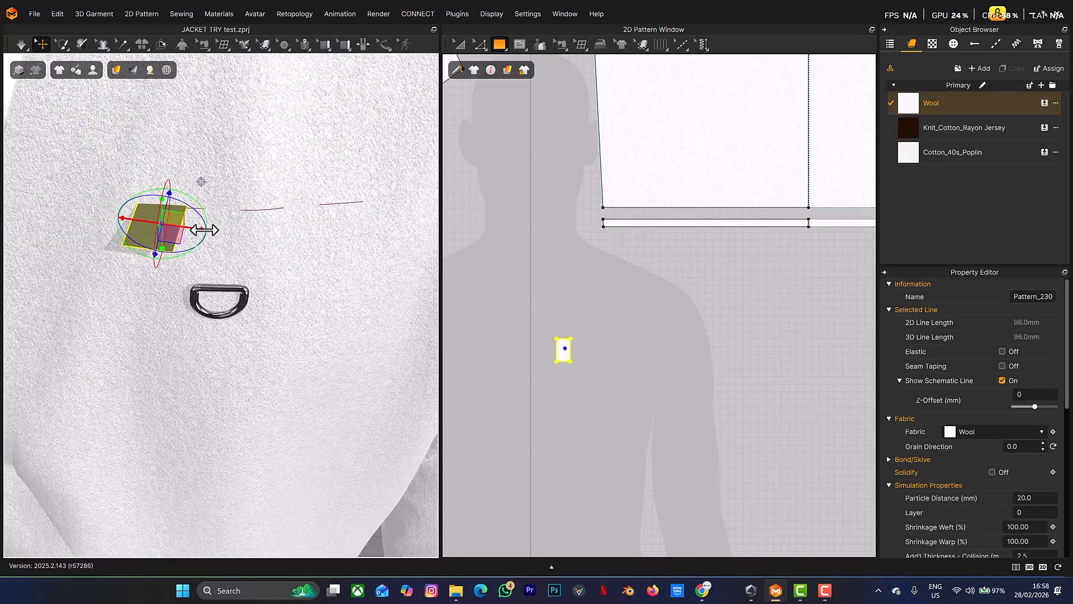
left_click_drag(204, 229, 218, 232)
right_click_drag(307, 238, 271, 240)
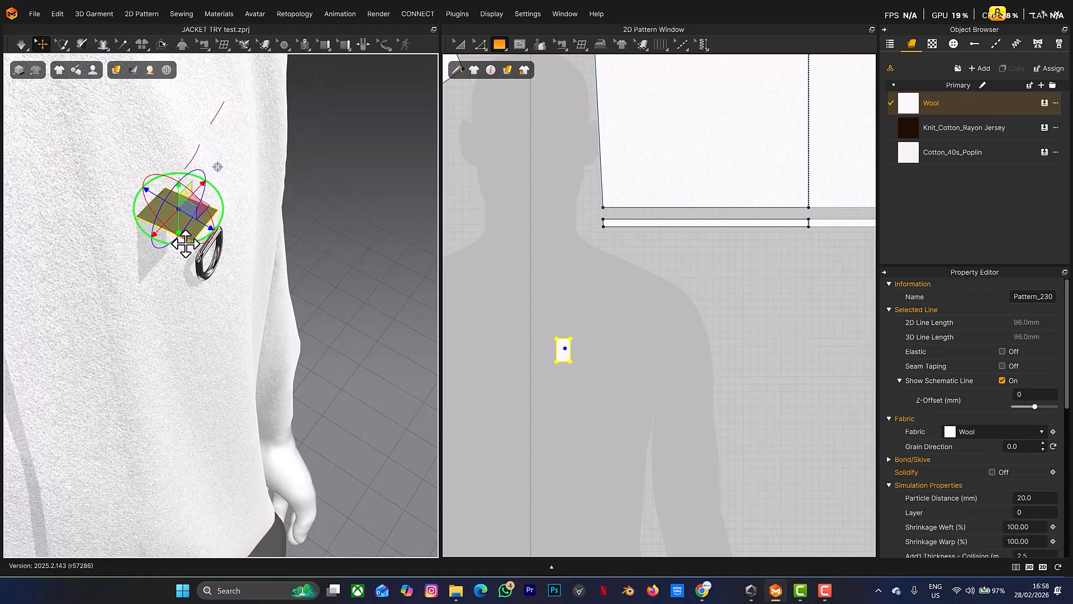
left_click_drag(213, 226, 226, 226)
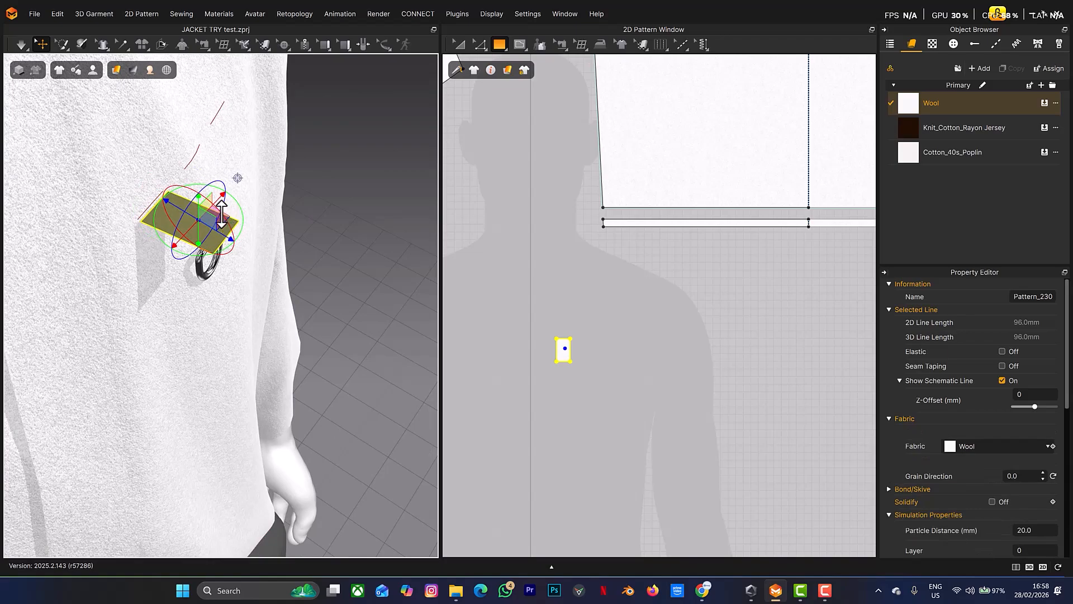
right_click_drag(195, 213, 277, 196)
Step: Add a midpoint to each long edge of the small rectangle, 15 mm from its corners
scroll(582, 363, "up", 5)
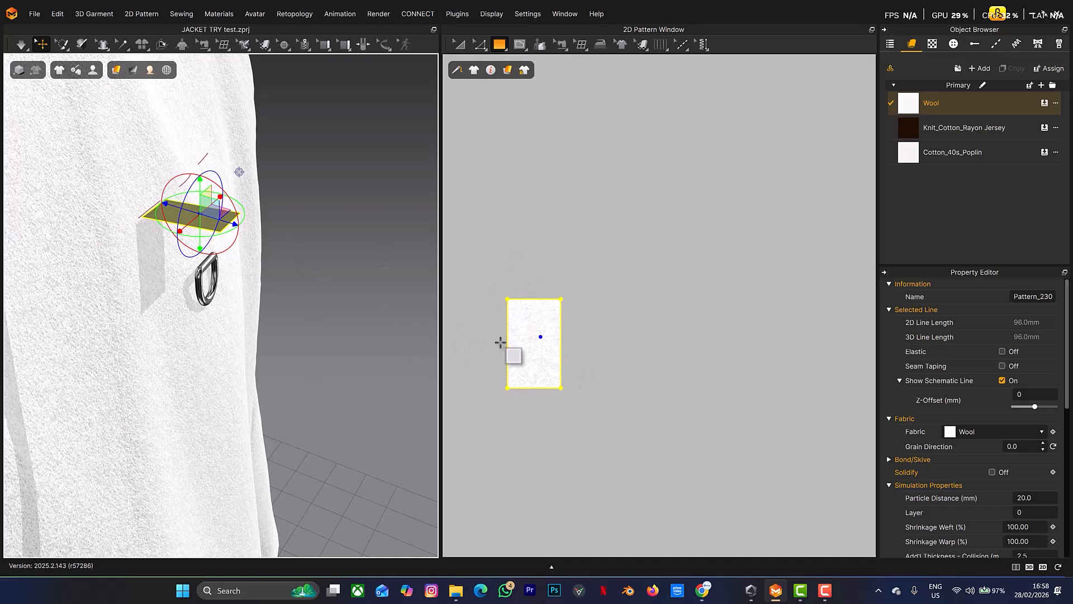
key("x")
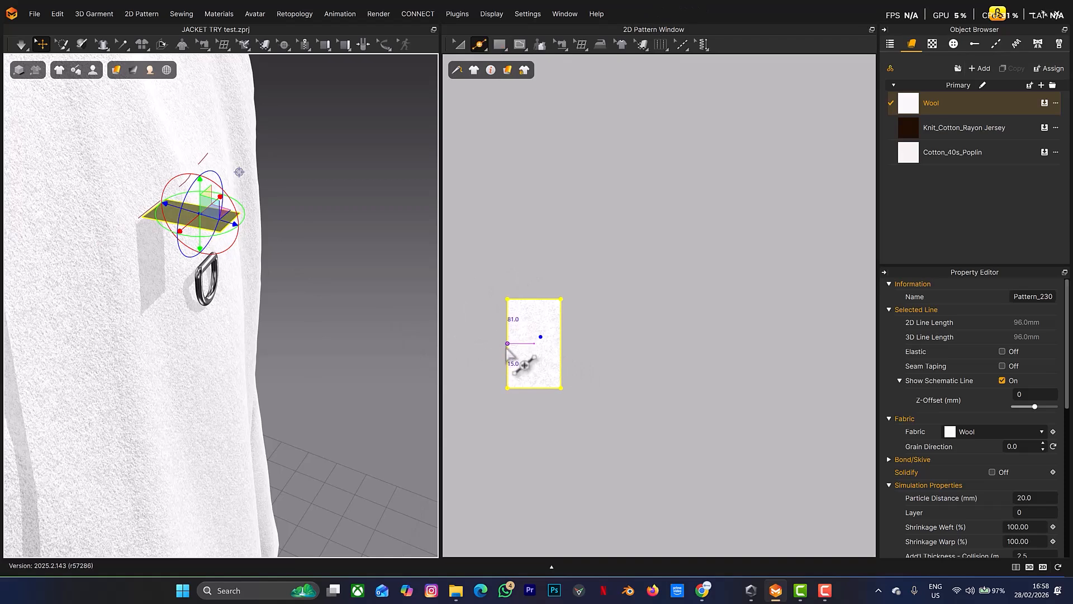
left_click(507, 346)
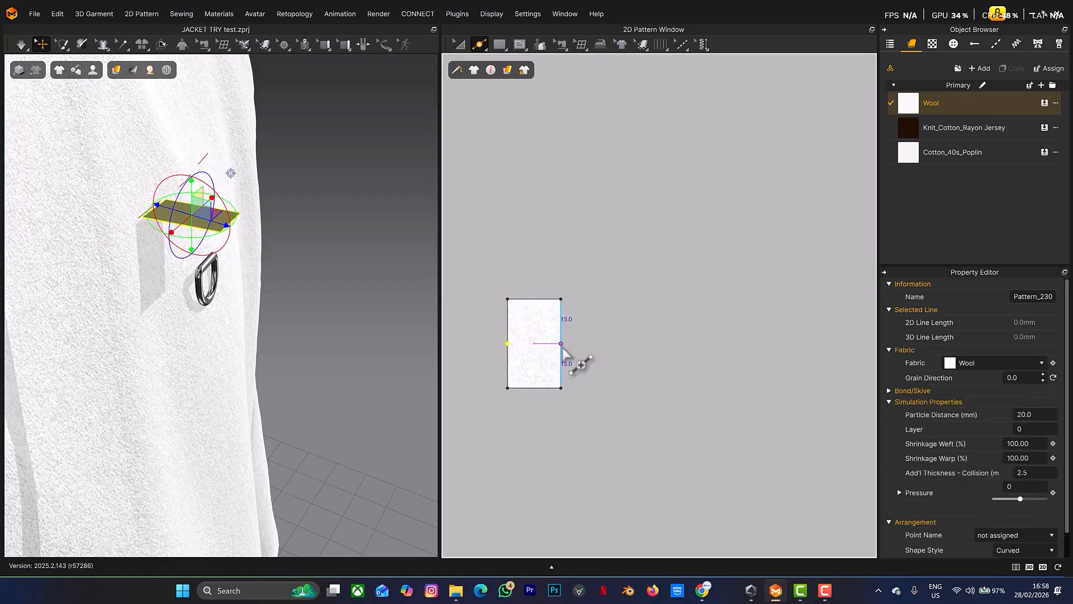
left_click(561, 344)
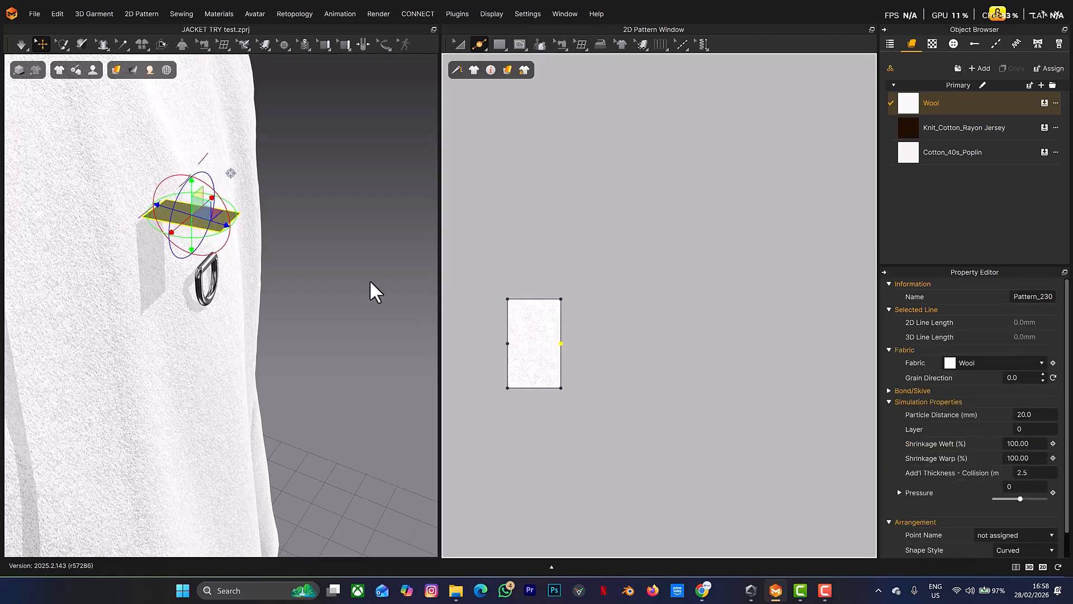
Step: Draw an 18 mm horizontal internal line across the small rectangle, joining the midpoints of its two long edges
key("g")
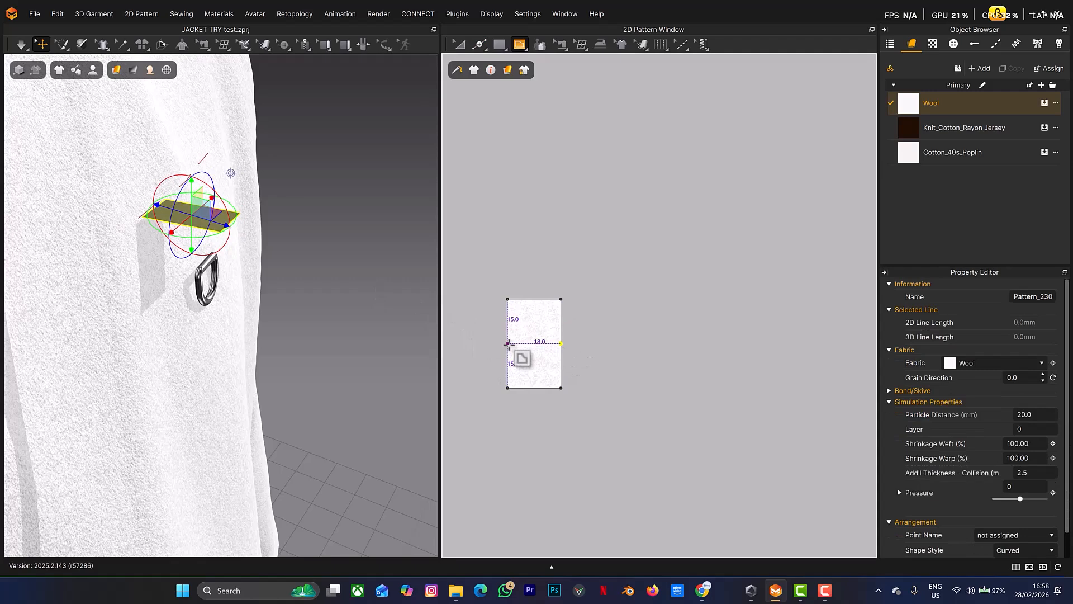
left_click(508, 344)
left_click(563, 344)
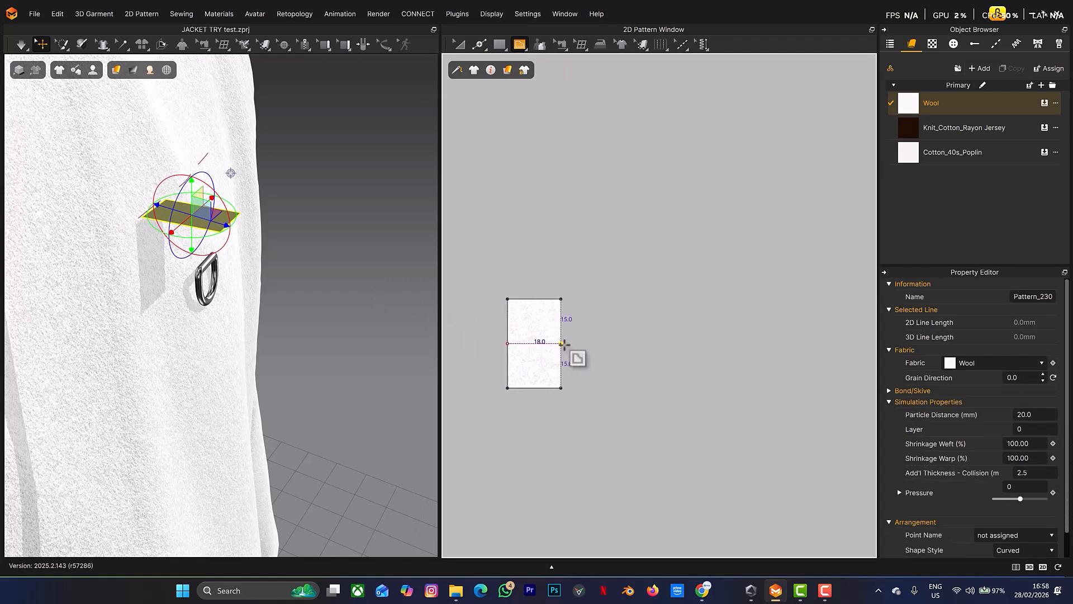
key("Return")
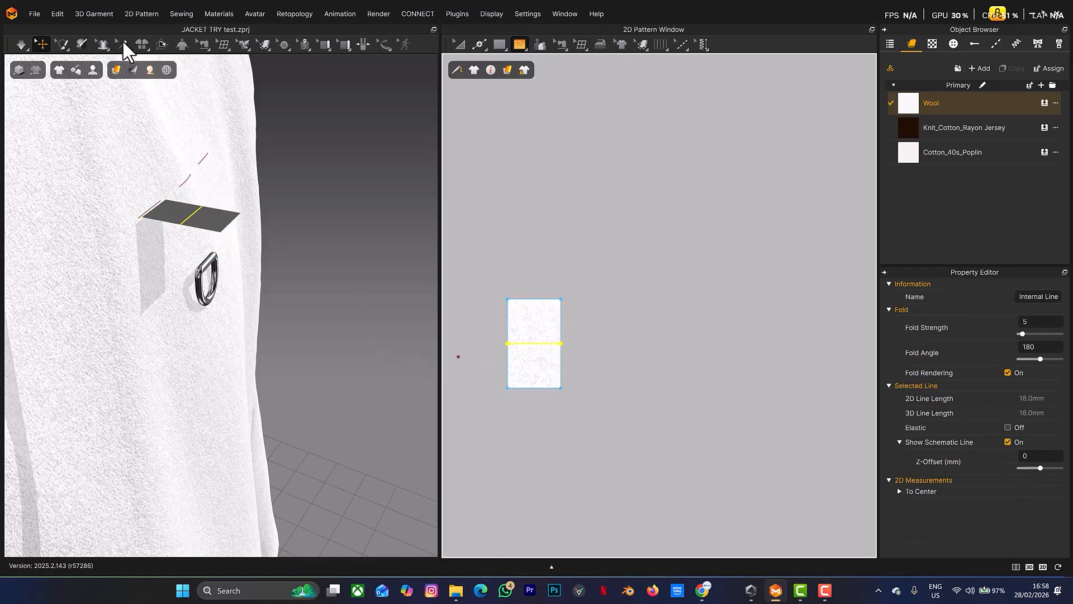
Step: Fold the outer half of the small rectangle back along its internal line with Fold Arrangement, to a fold angle of 53
left_click(160, 45)
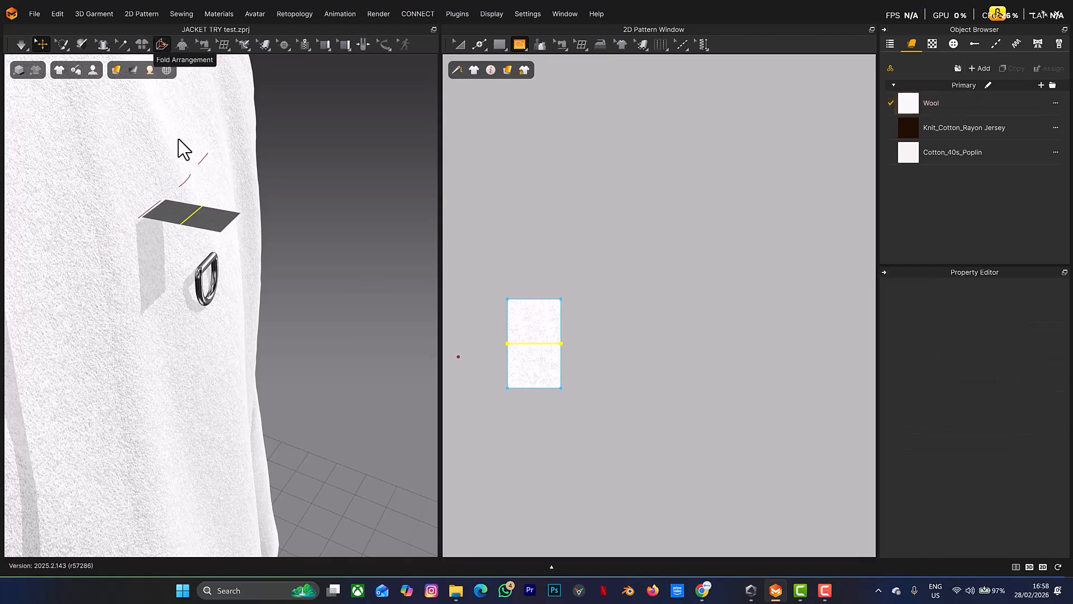
left_click(193, 223)
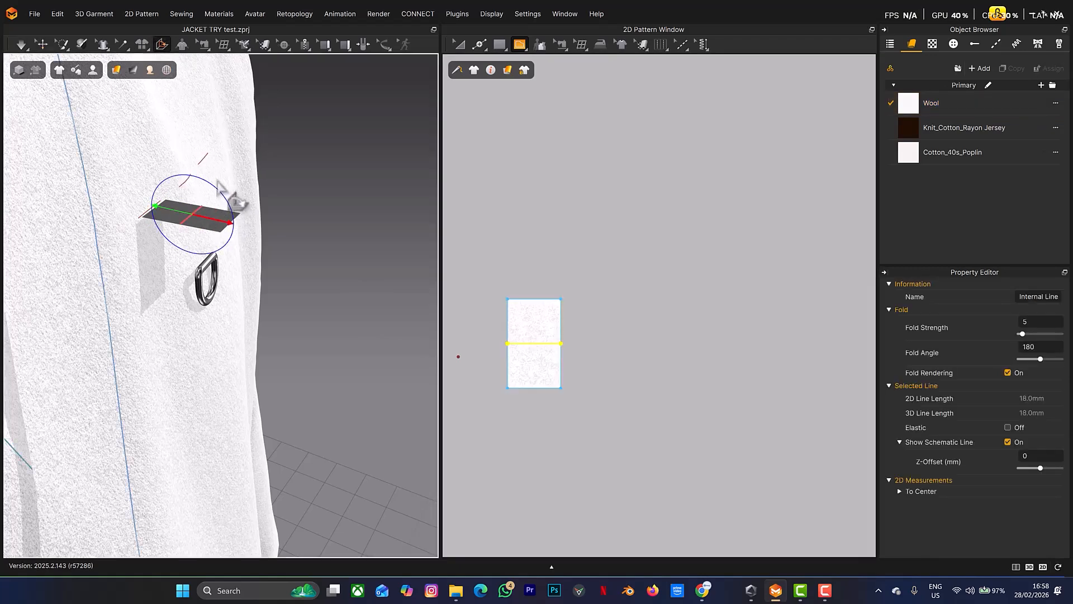
left_click_drag(219, 185, 137, 189)
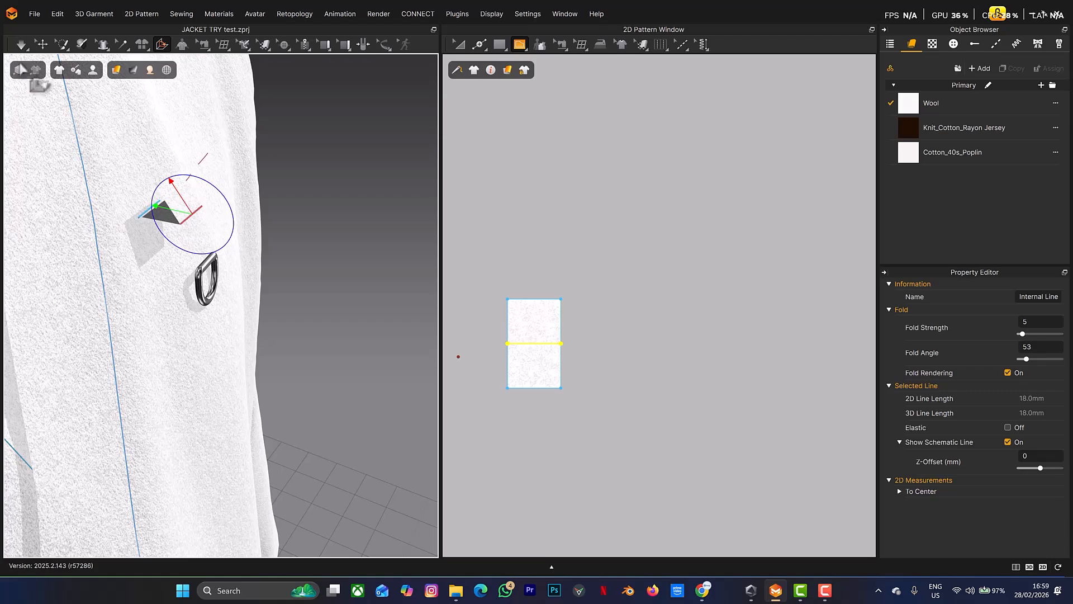
left_click(56, 50)
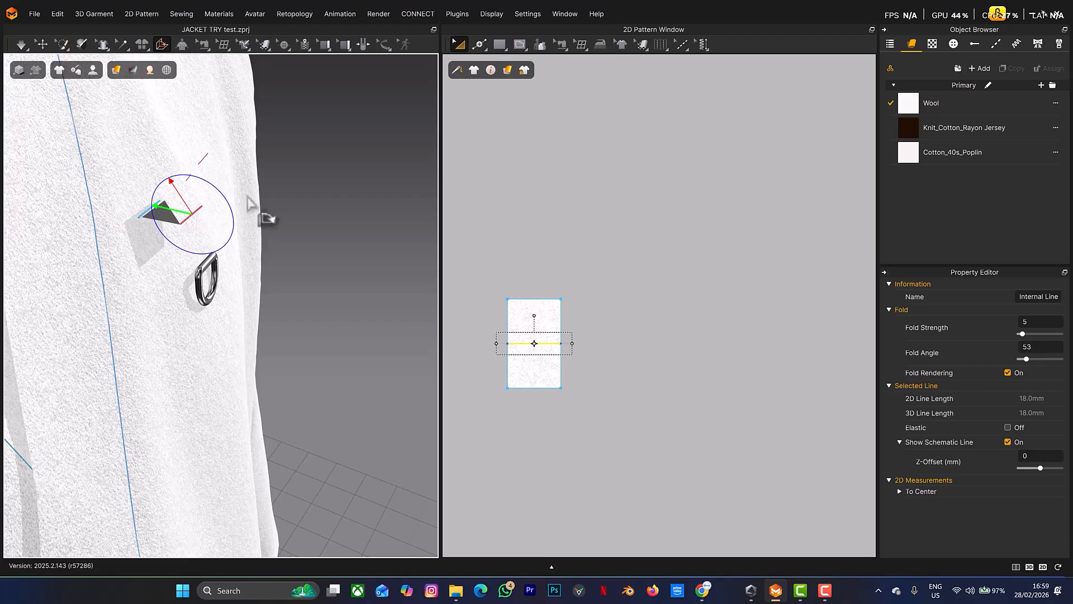
left_click(291, 197)
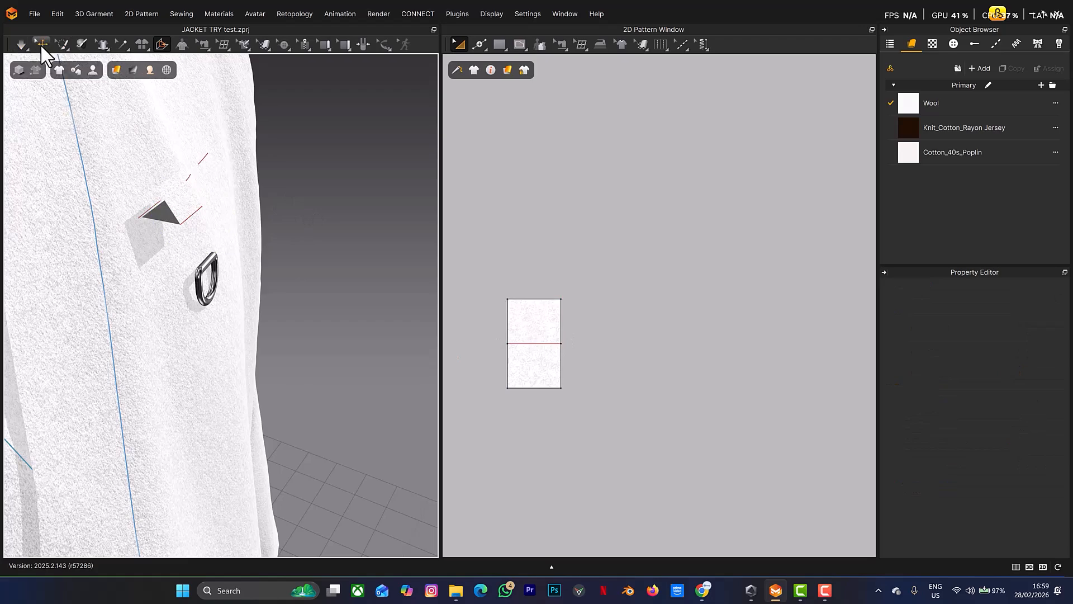
Step: Move the folded rectangle slightly outward from the jacket in 3D so that its fold sits above the D-ring
left_click(41, 44)
left_click(191, 214)
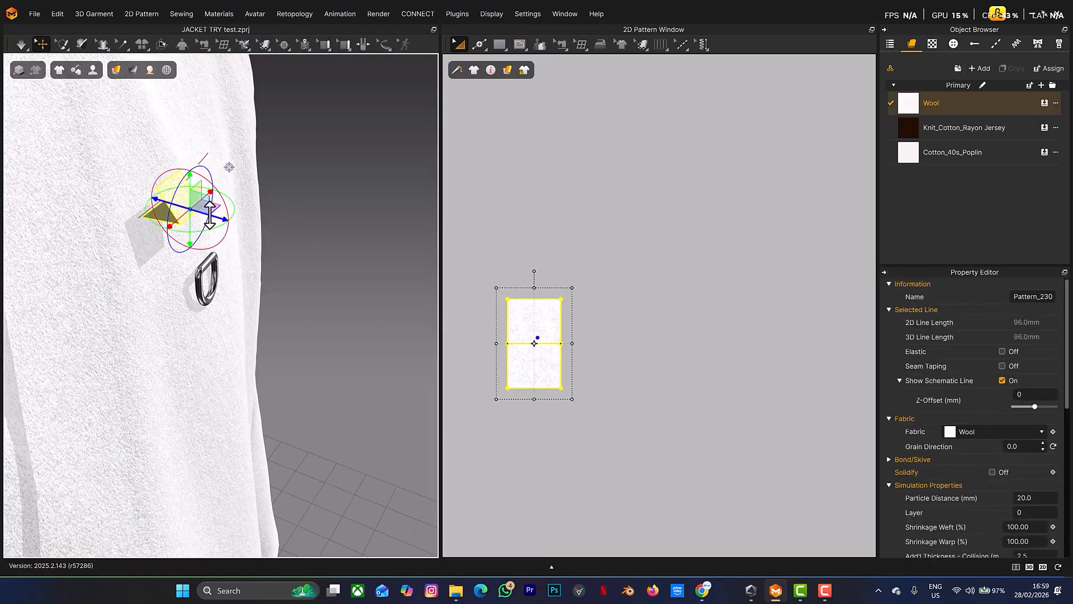
left_click_drag(215, 216, 223, 218)
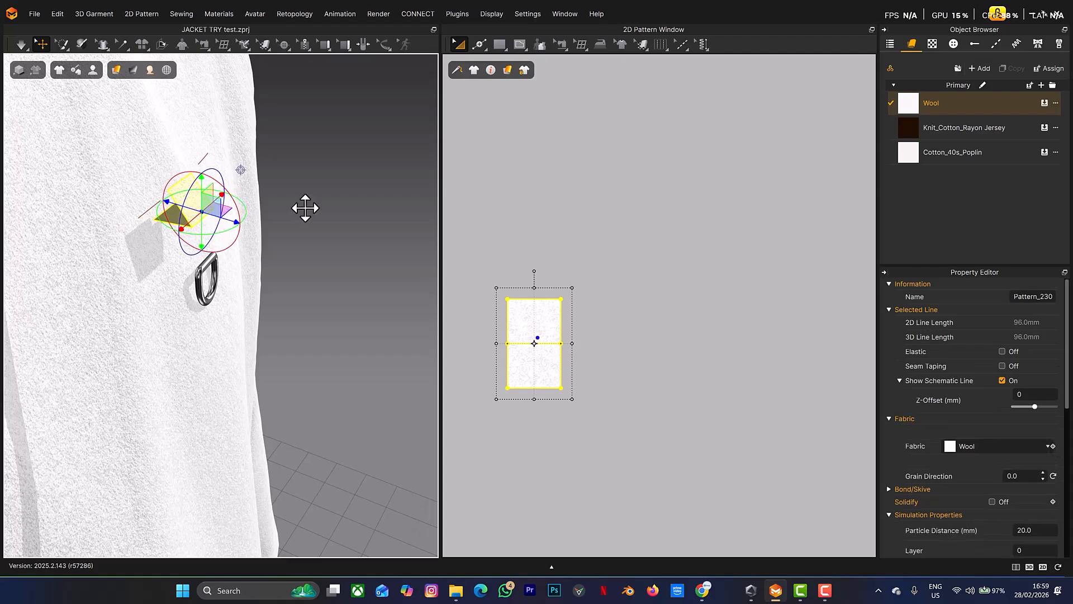
left_click(400, 283)
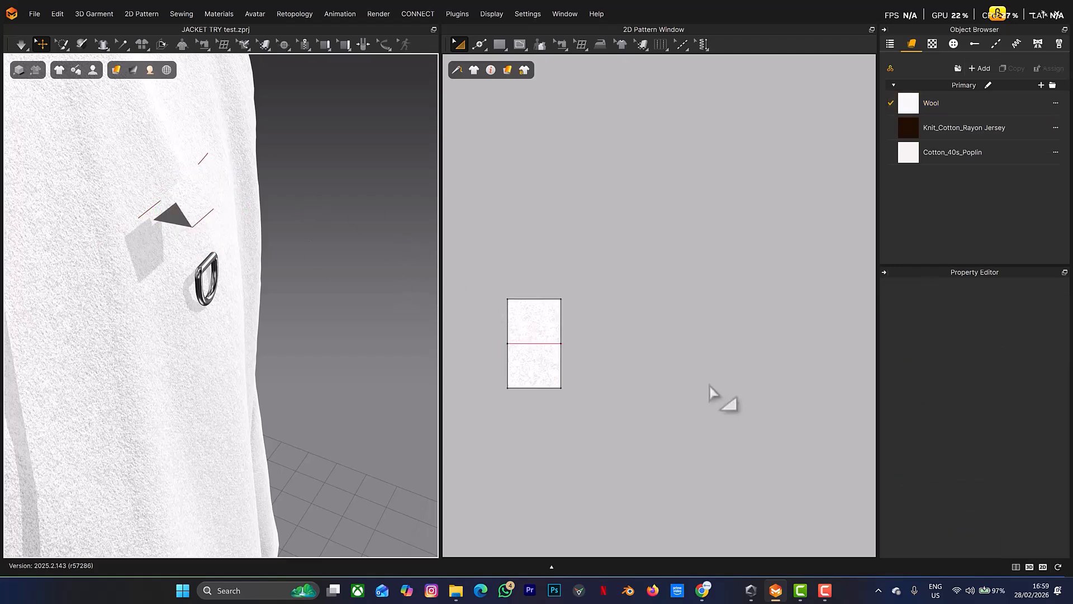
Step: Move the small rectangle in the 2D layout next to the armhole of the front piece with the three short chest lines
scroll(719, 395, "down", 5)
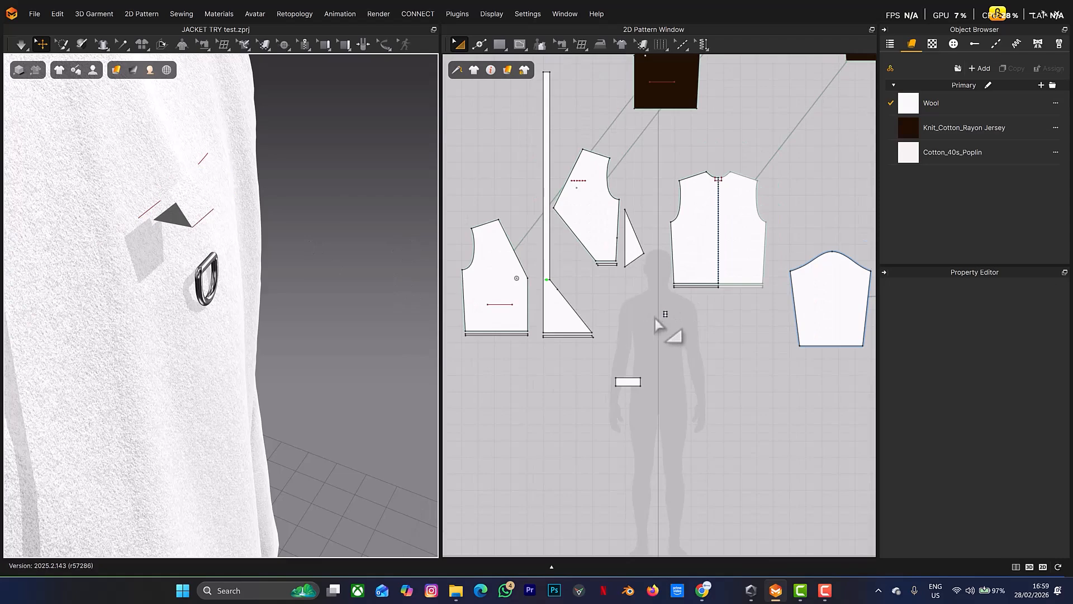
scroll(671, 324, "up", 5)
left_click_drag(676, 319, 586, 95)
middle_click_drag(559, 204, 718, 520)
left_click_drag(719, 502, 651, 172)
middle_click_drag(589, 192, 649, 485)
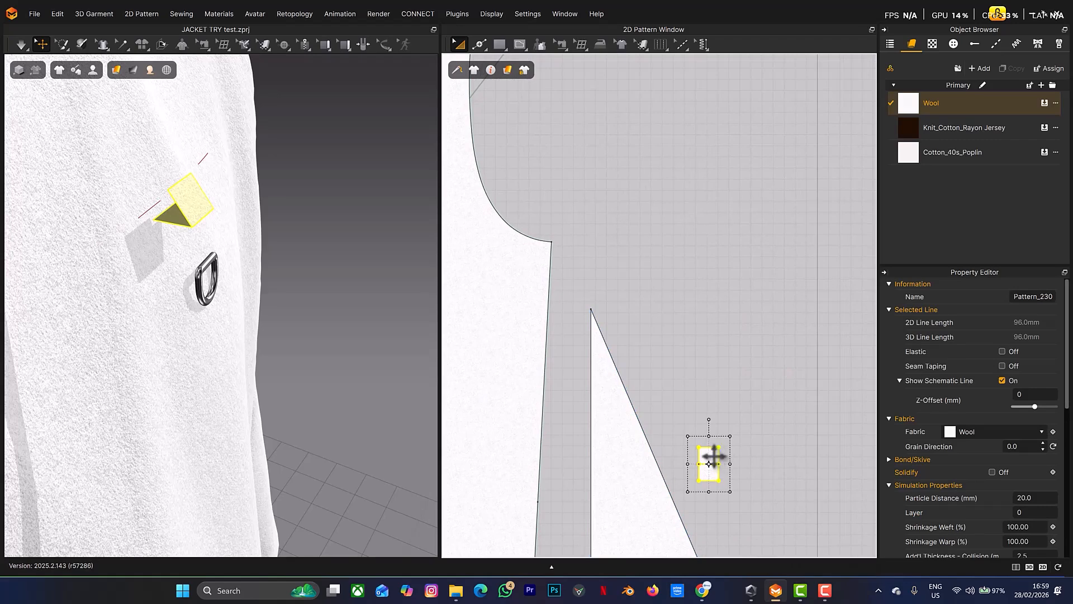
left_click_drag(712, 455, 509, 118)
middle_click_drag(533, 226, 793, 432)
scroll(765, 291, "up", 3)
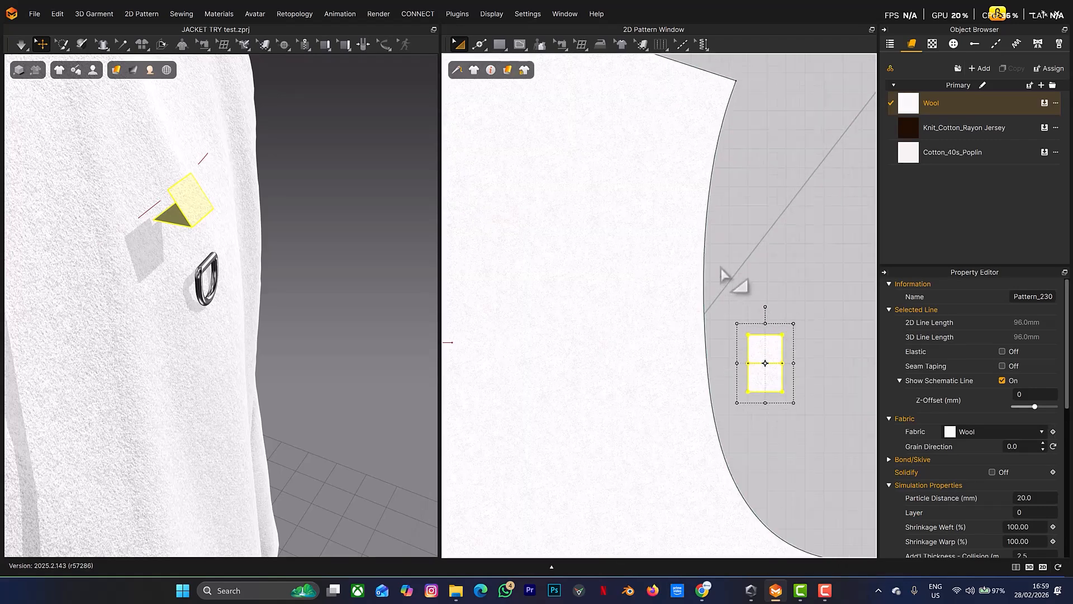
scroll(805, 240, "down", 5)
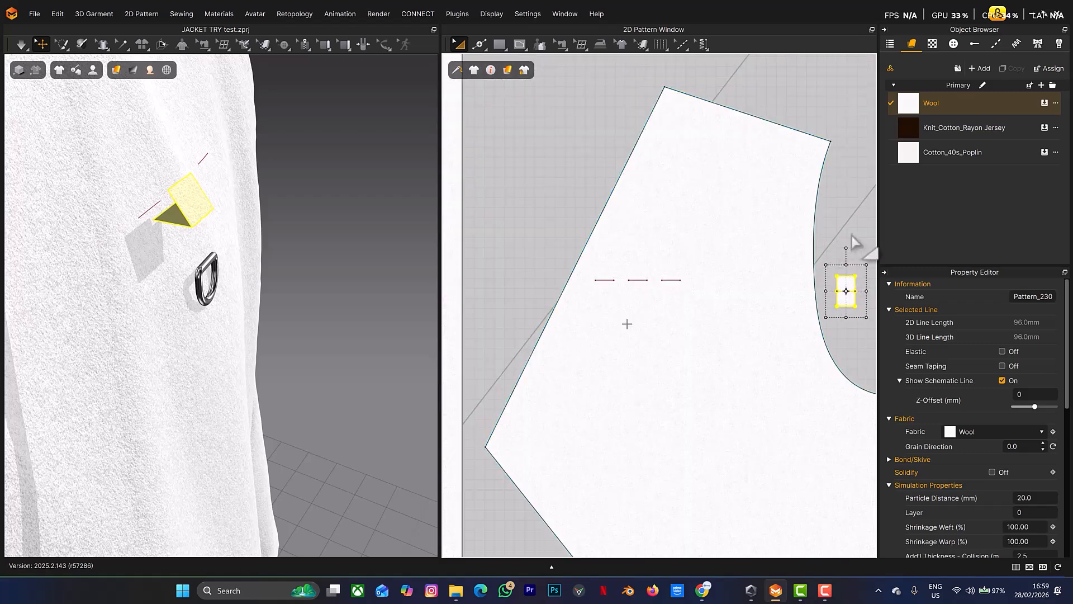
left_click(850, 238)
Step: Sew the small rectangle's top edge to the short chest line nearest the front piece's slanted edge
scroll(848, 240, "up", 3)
middle_click_drag(838, 247, 851, 185)
key("n")
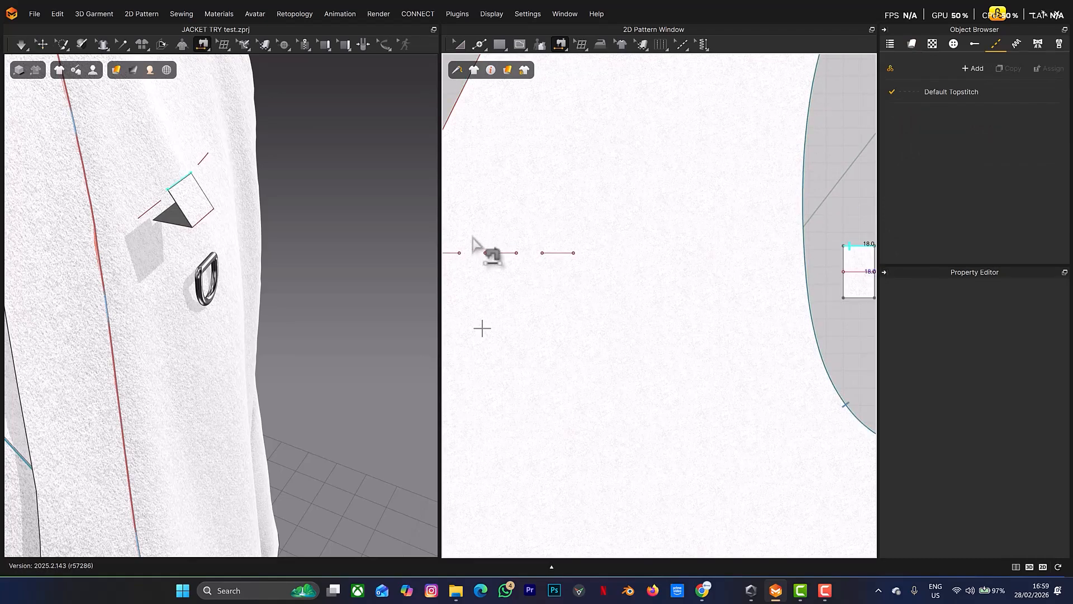
middle_click_drag(487, 232, 545, 218)
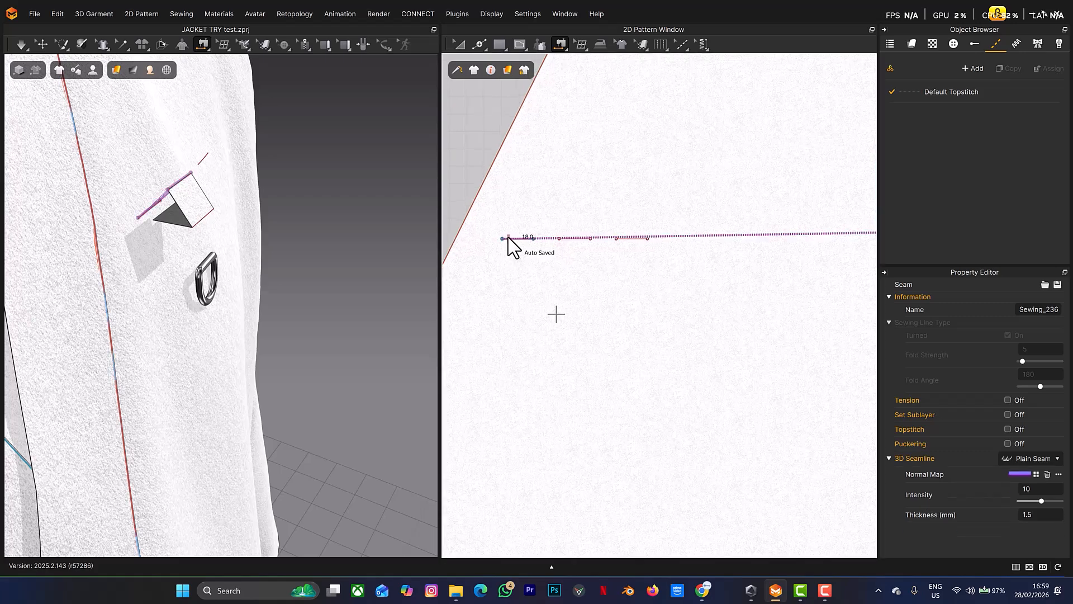
Step: Sew the small rectangle's bottom edge to its top edge to close the loop
scroll(704, 271, "down", 5)
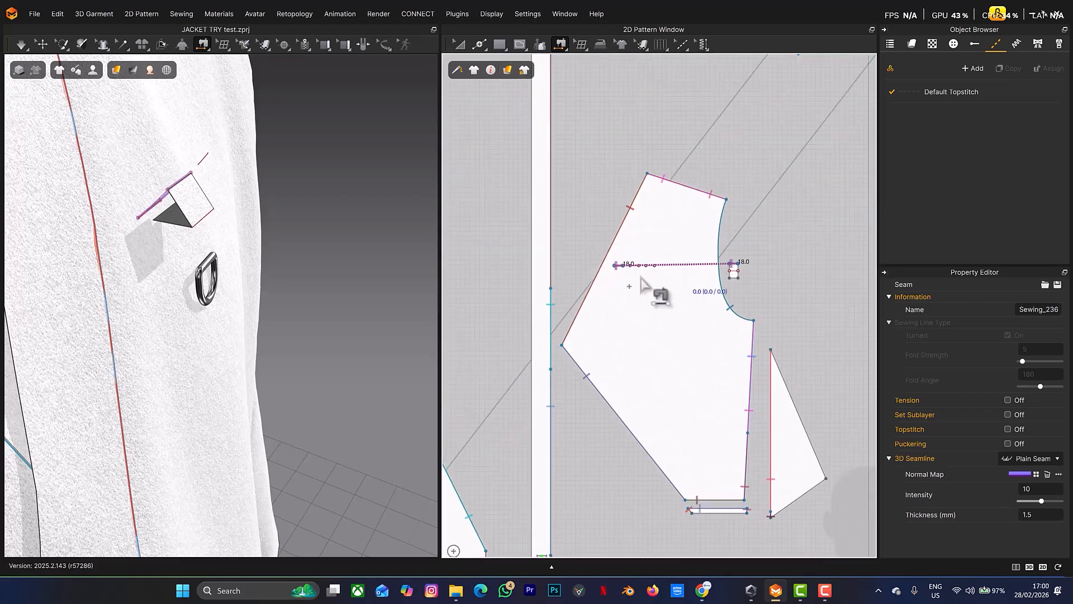
scroll(695, 299, "up", 4)
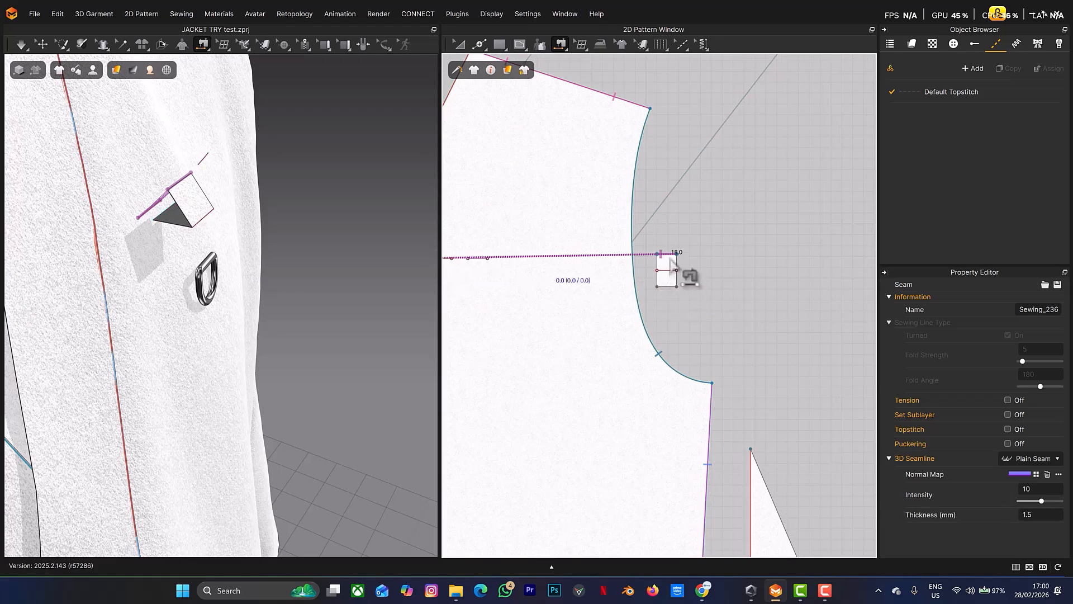
left_click(667, 286)
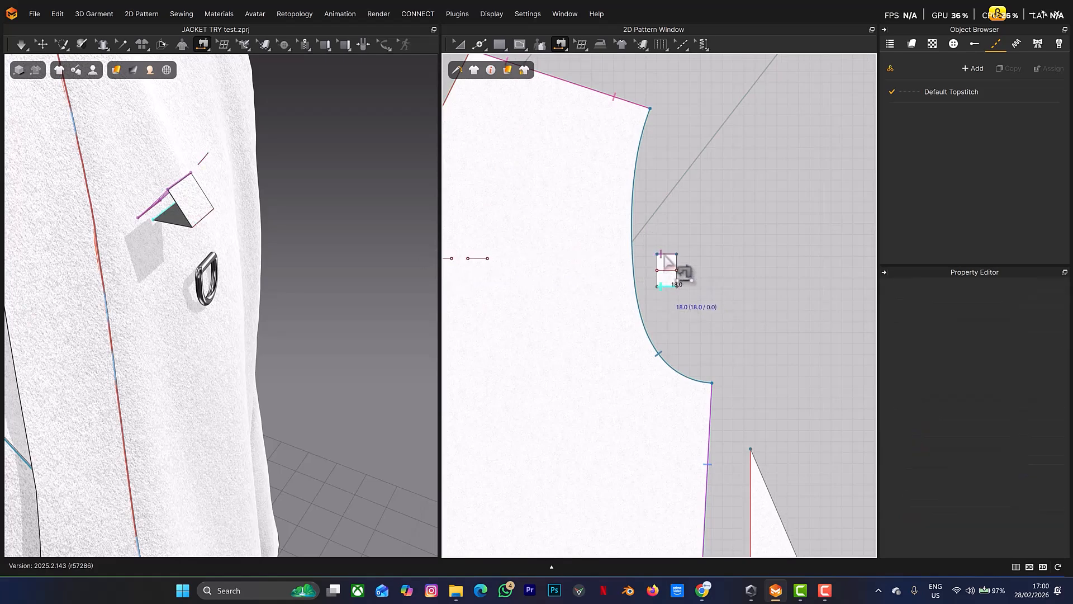
left_click(666, 255)
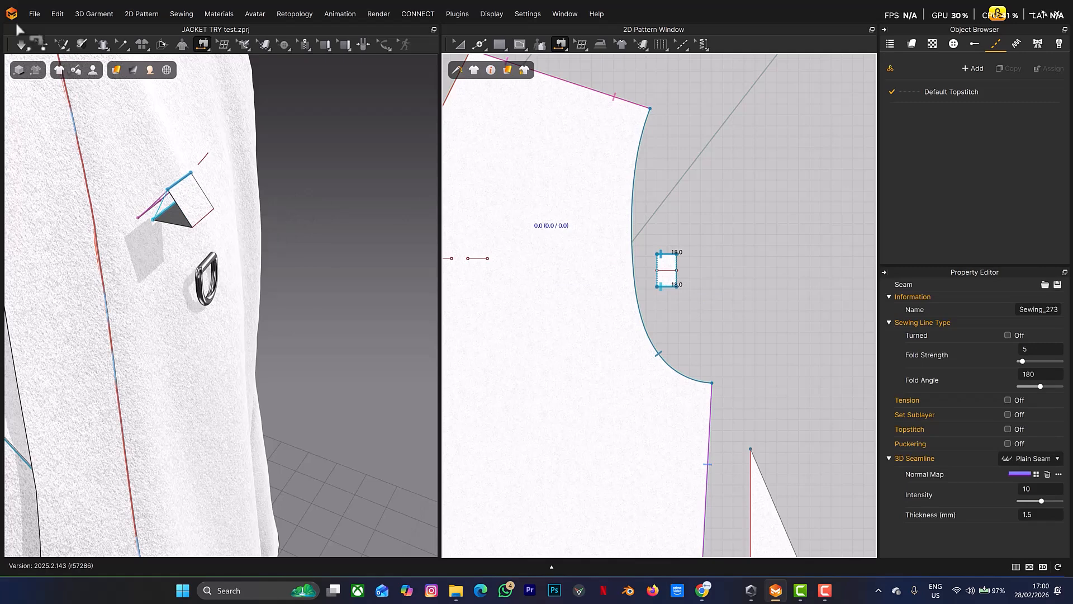
Step: Move the D-ring up and sideways in 3D until its straight bar lies inside the folded rectangle
key("q")
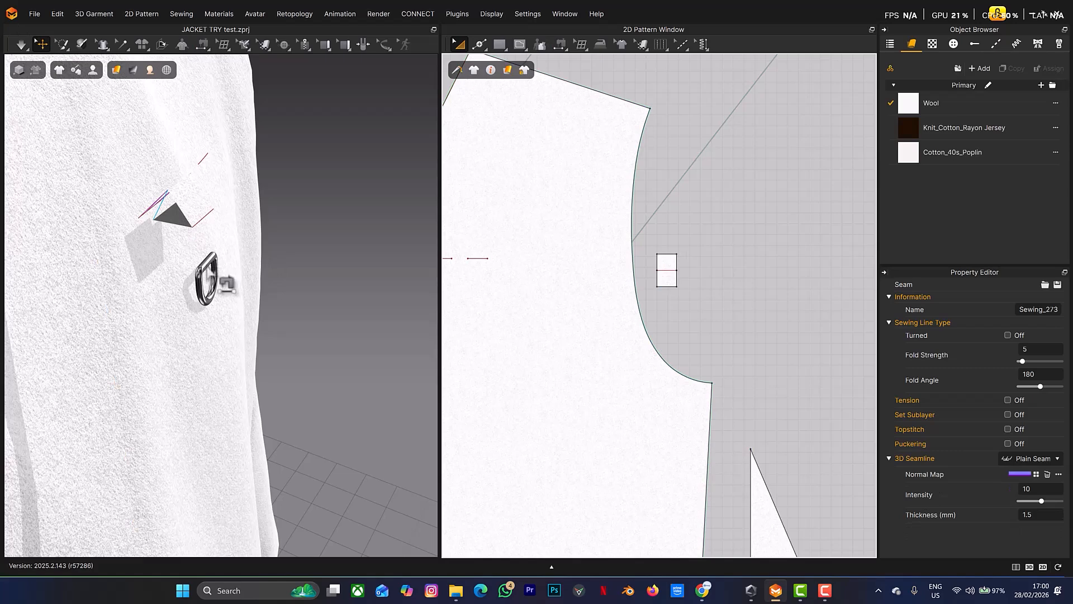
left_click(208, 277)
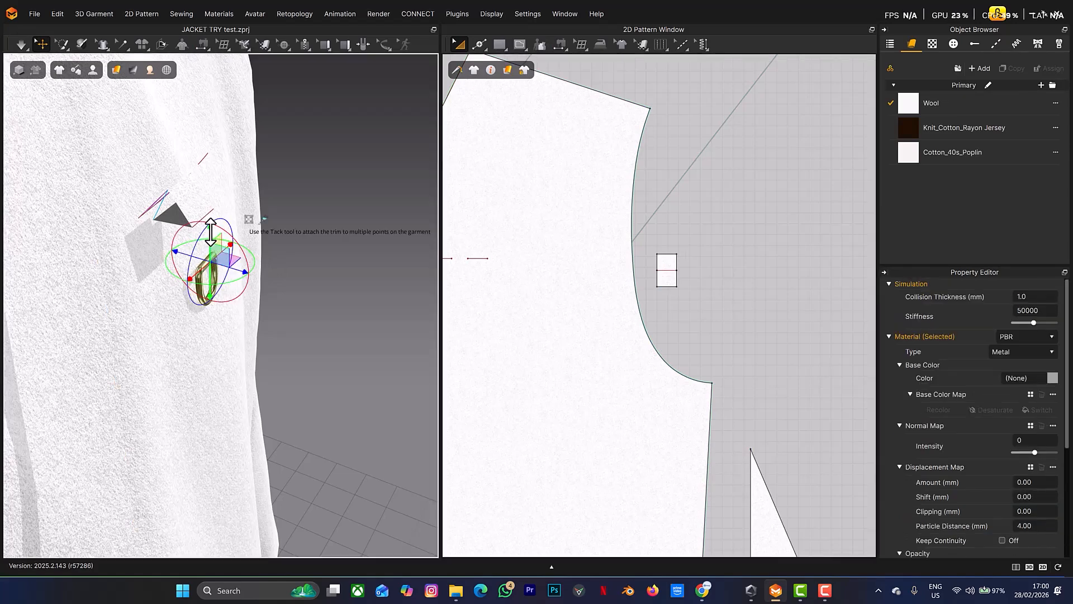
left_click_drag(213, 227, 212, 173)
right_click_drag(221, 174, 177, 182)
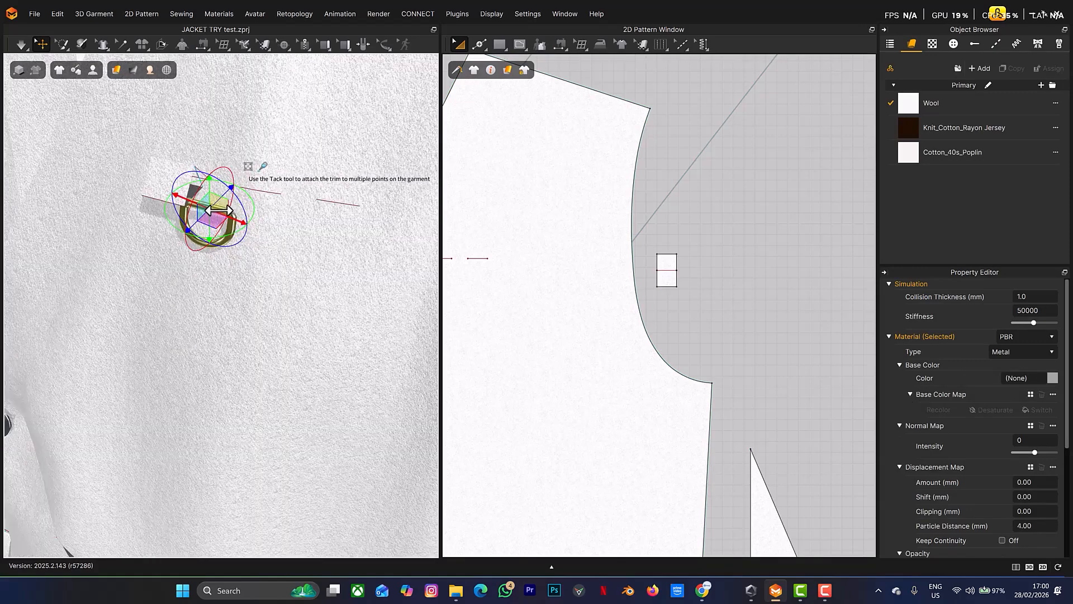
left_click_drag(231, 213, 194, 200)
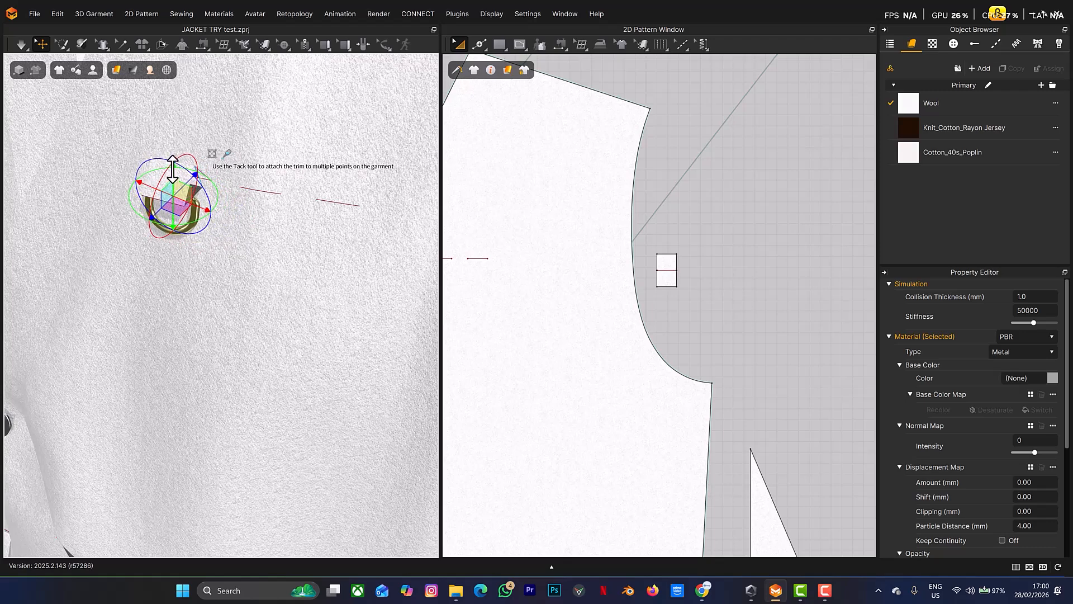
left_click_drag(173, 169, 173, 161)
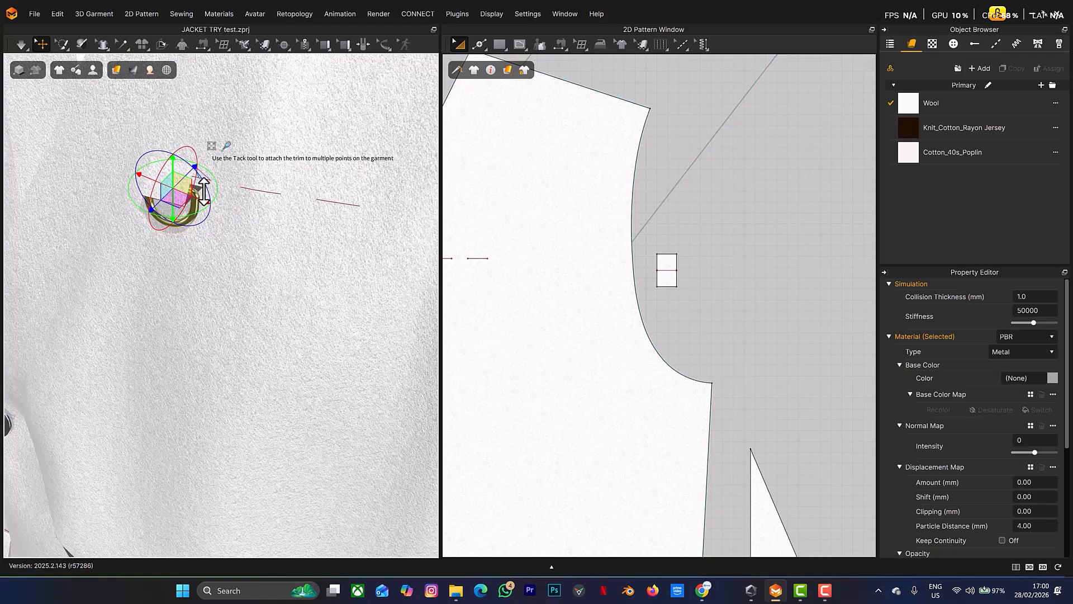
Step: Check the D-ring's fit in the folded rectangle up close and raise it slightly toward the fold
scroll(239, 177, "down", 3)
scroll(208, 169, "up", 5)
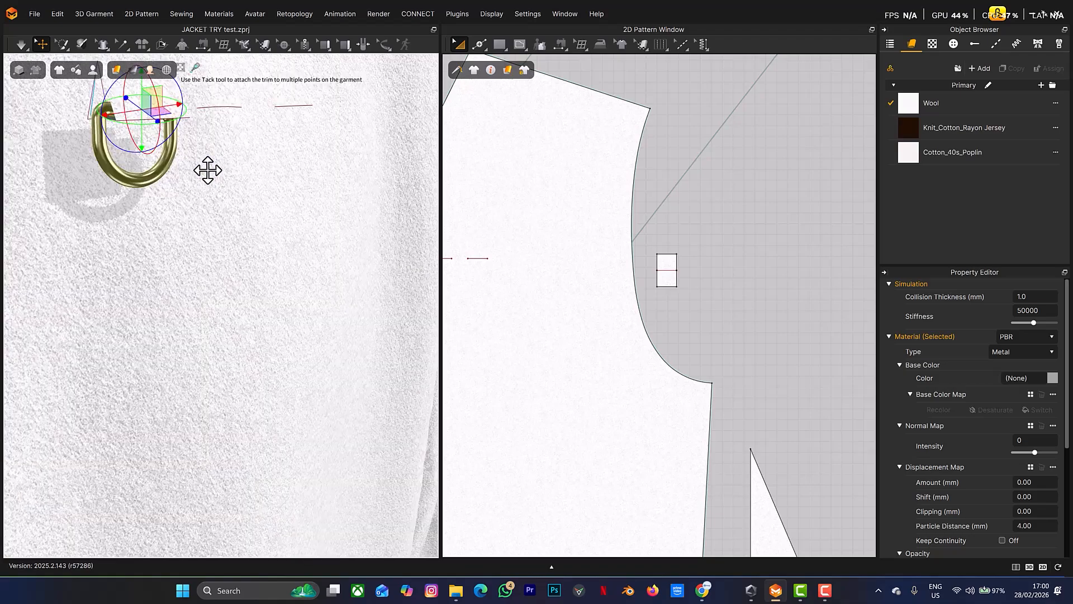
middle_click_drag(208, 170, 278, 266)
scroll(277, 266, "up", 3)
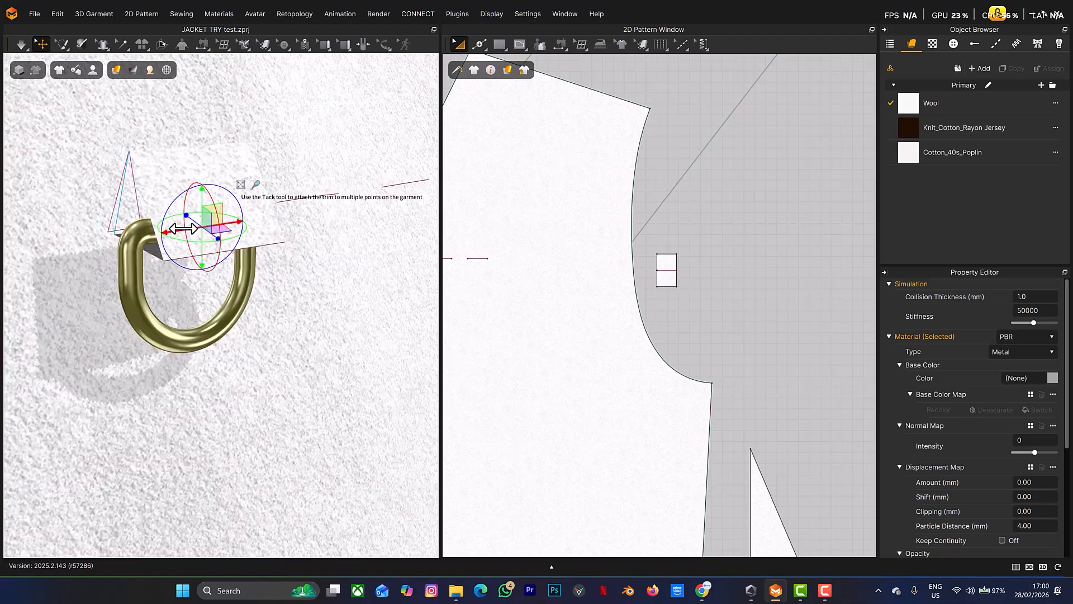
right_click_drag(183, 229, 164, 230)
right_click_drag(282, 233, 250, 253)
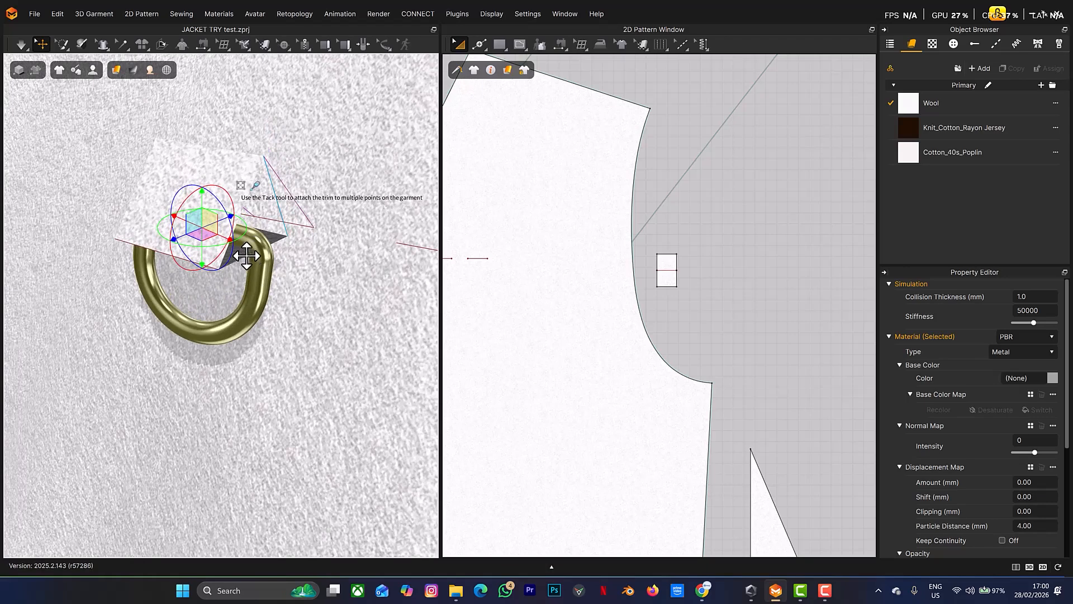
left_click(256, 261)
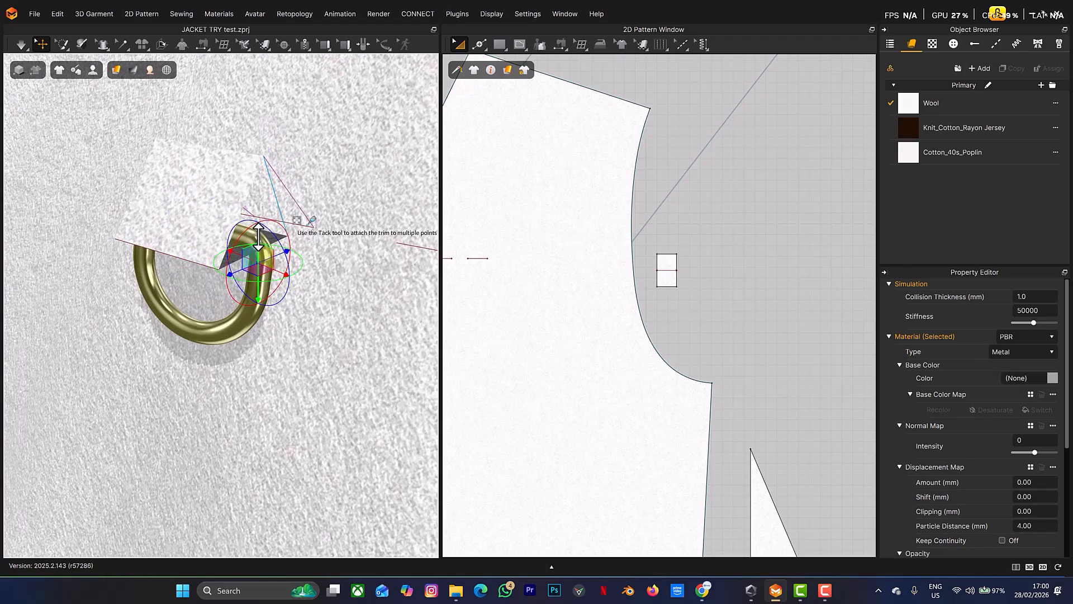
left_click_drag(260, 231, 261, 224)
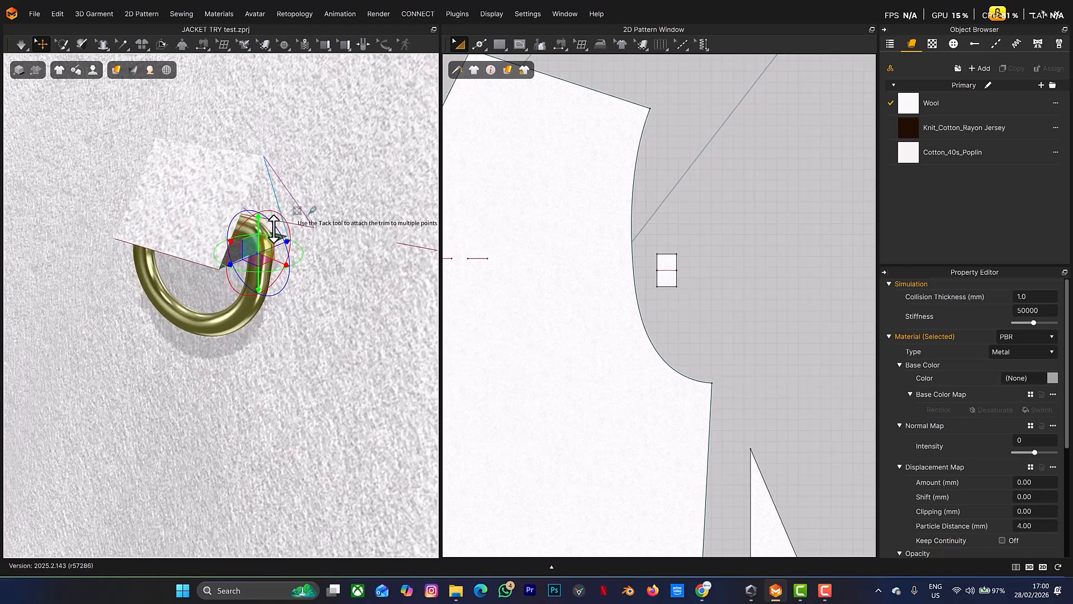
Step: Set the folded rectangle's weft shrinkage to 90%
key("2")
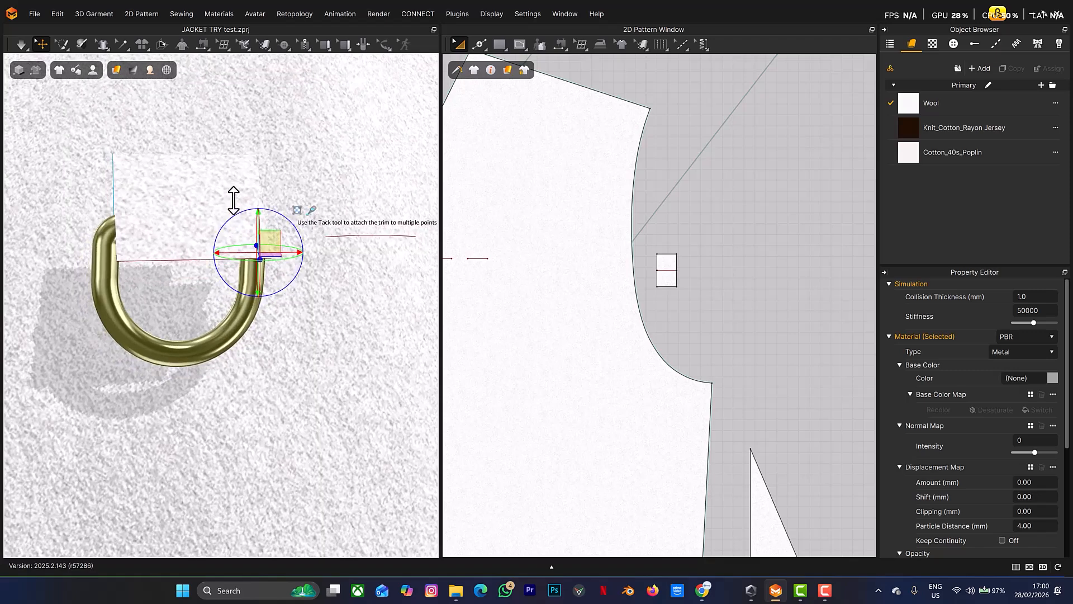
left_click(194, 199)
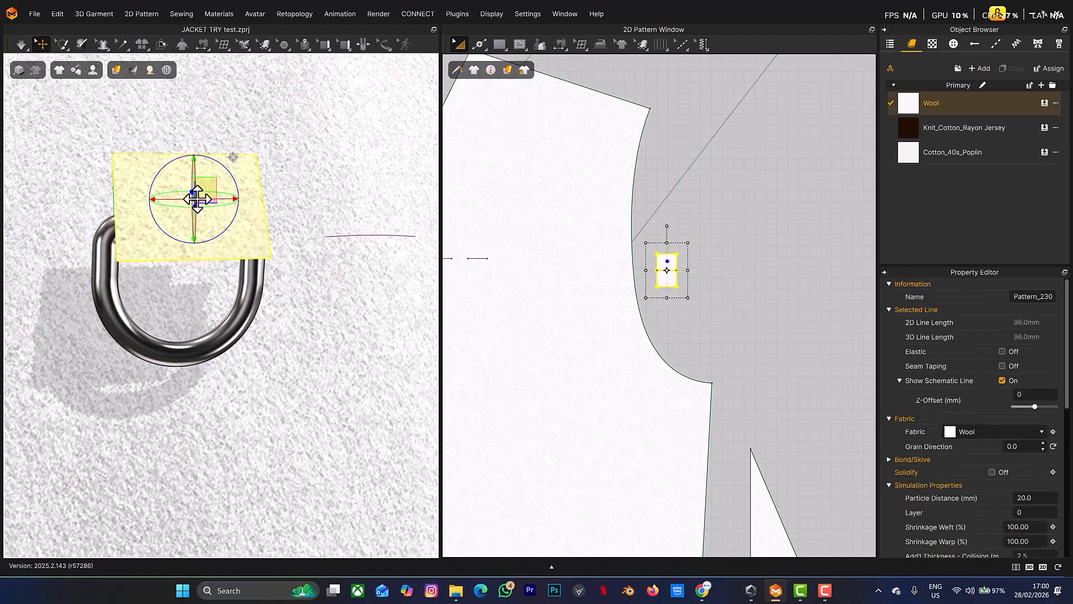
left_click(1036, 529)
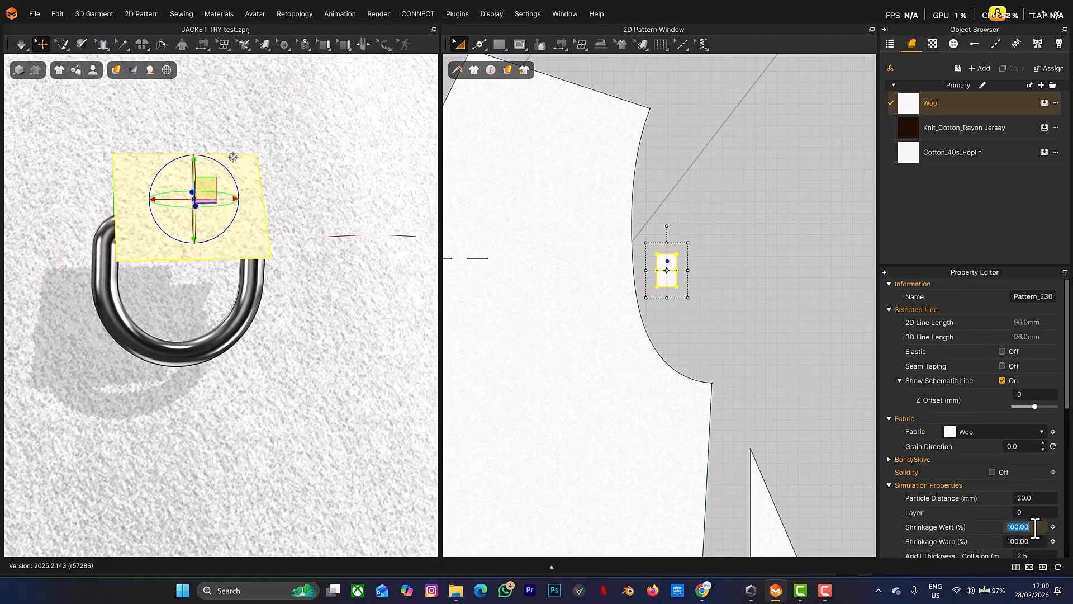
type("90")
key("Return")
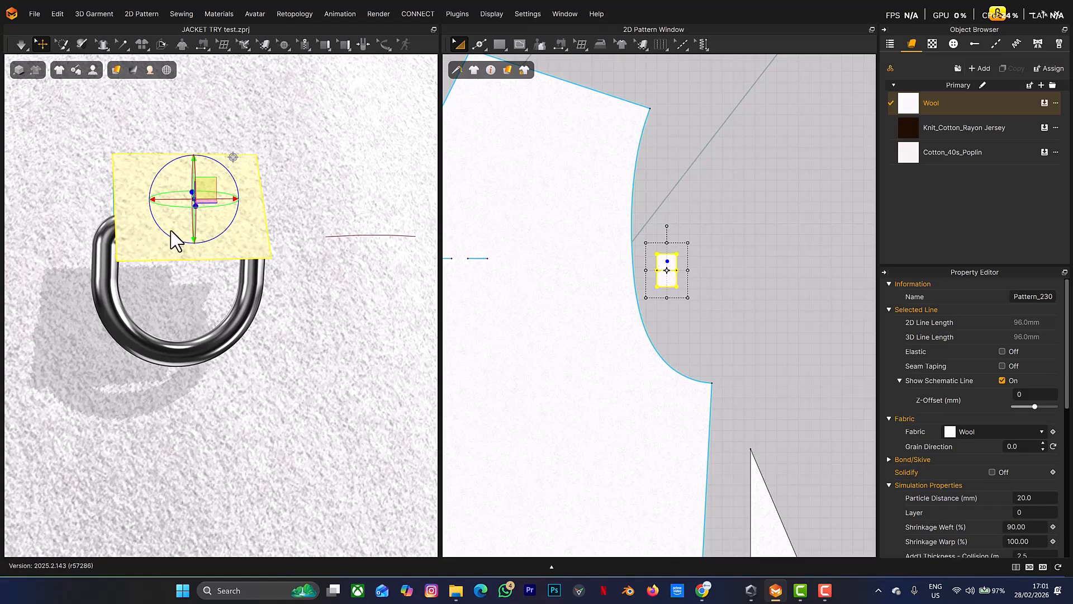
mouse_move(307, 268)
right_mouse_down()
mouse_move(240, 268)
mouse_move(307, 268)
right_mouse_up()
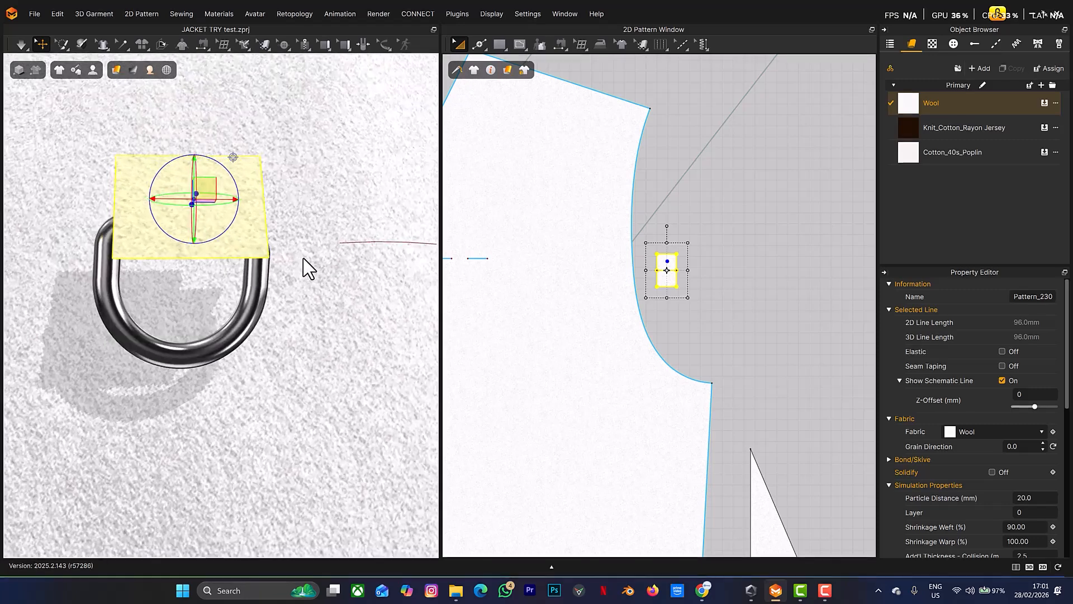
Step: Switch the simulation processing to GPU
left_click(23, 44)
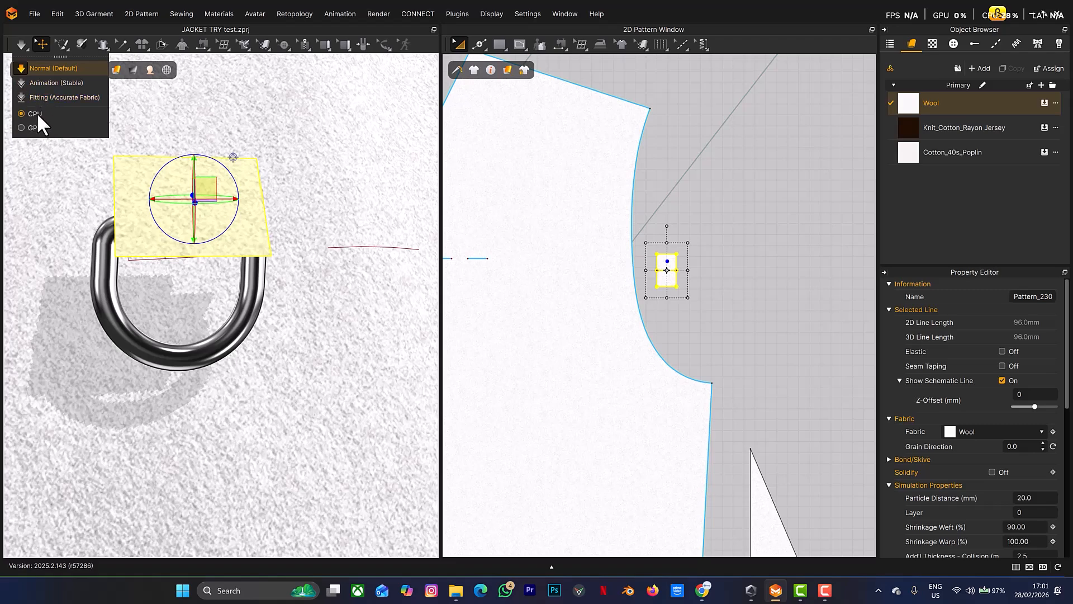
mouse_move(25, 43)
left_click(22, 128)
left_click(732, 43)
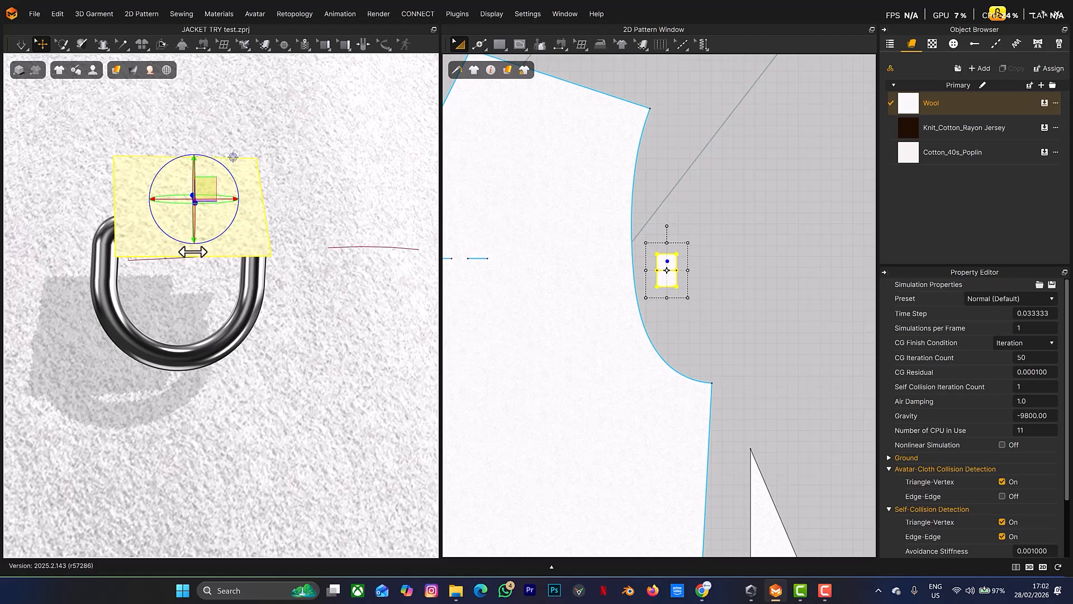
Step: Set the folded rectangle's particle distance to 7 mm
left_click(242, 234)
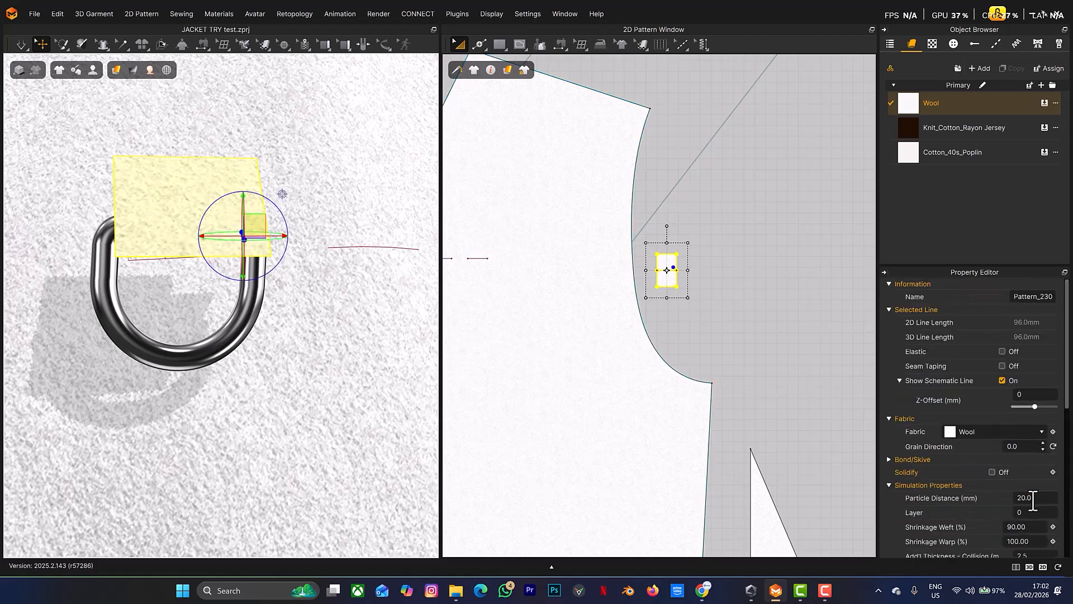
left_click(1034, 499)
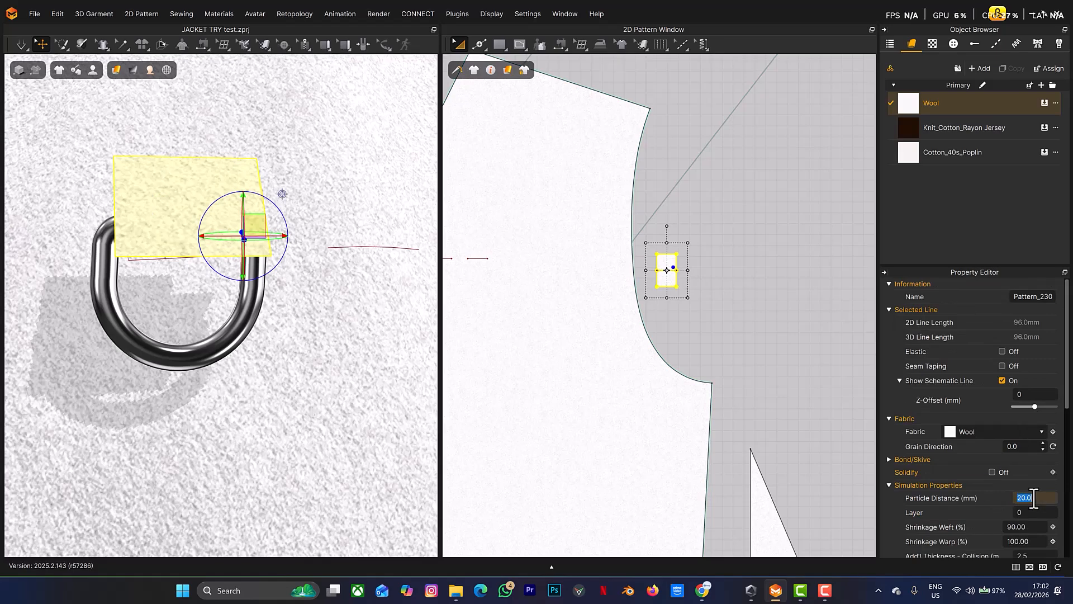
type("7")
key("Return")
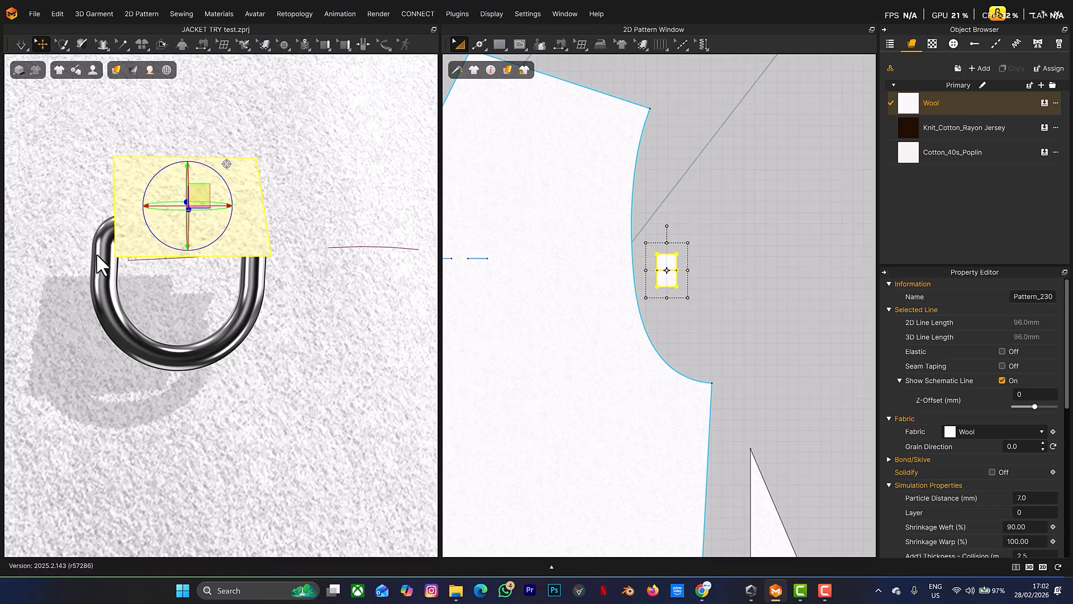
Step: Try a GPU simulation of the folded rectangle around the D-ring and undo the result
key("space")
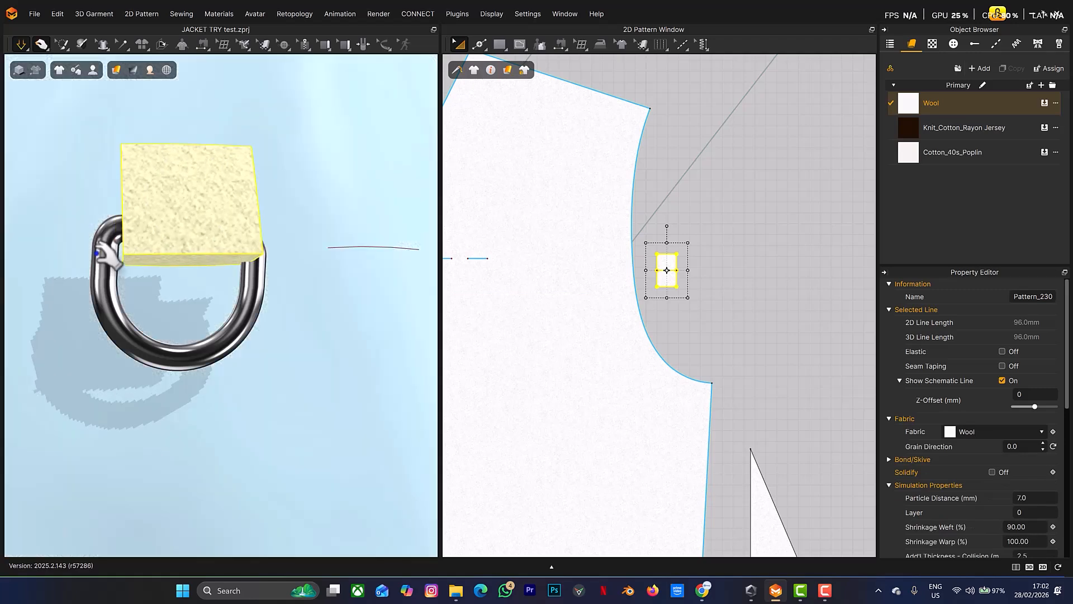
left_click_drag(109, 254, 200, 275)
key("space")
right_click_drag(293, 262, 206, 260)
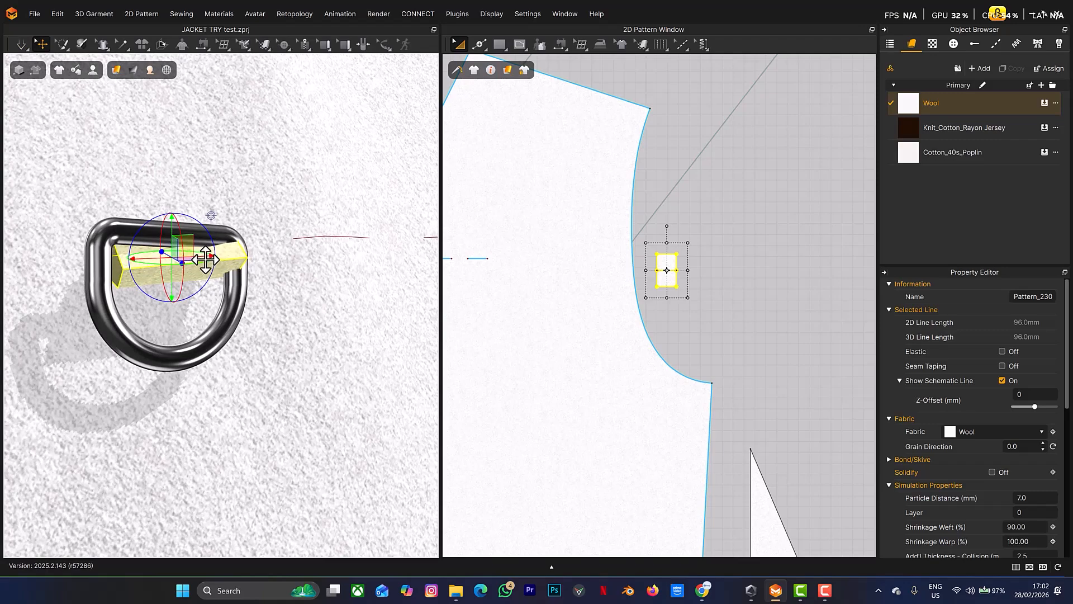
key("ctrl+z")
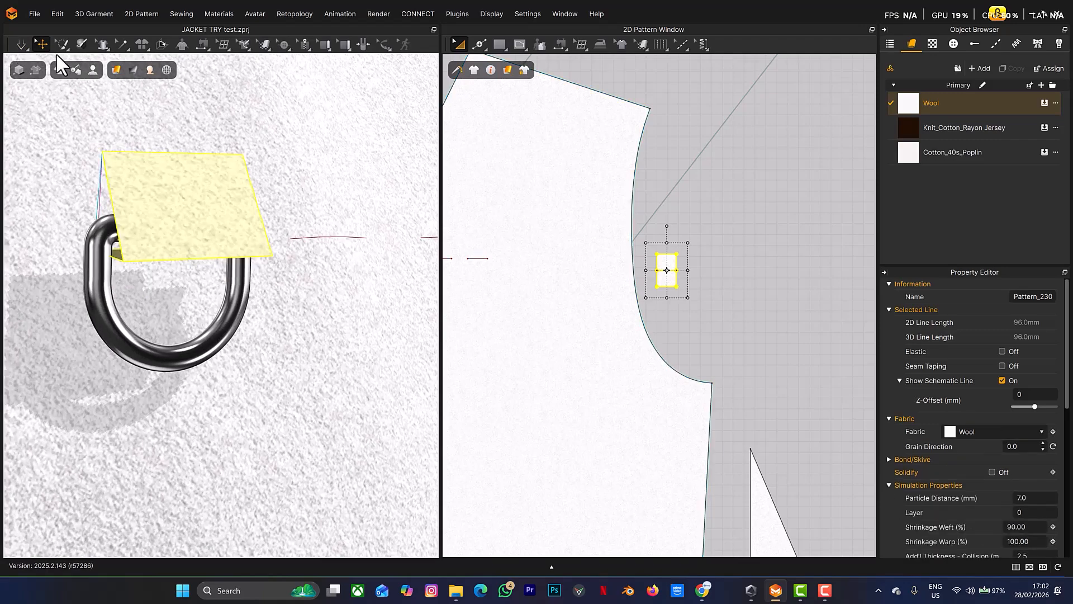
Step: Set the simulation processing to CPU and simulate the rectangle folding over the D-ring, pausing to inspect the loop from the side
left_click(26, 47)
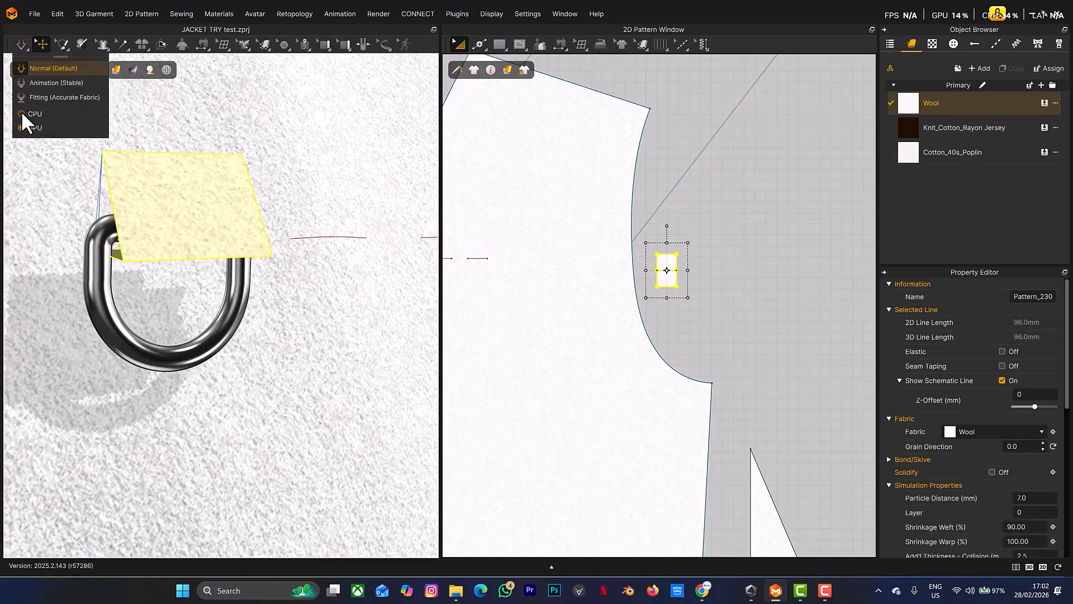
left_click(23, 113)
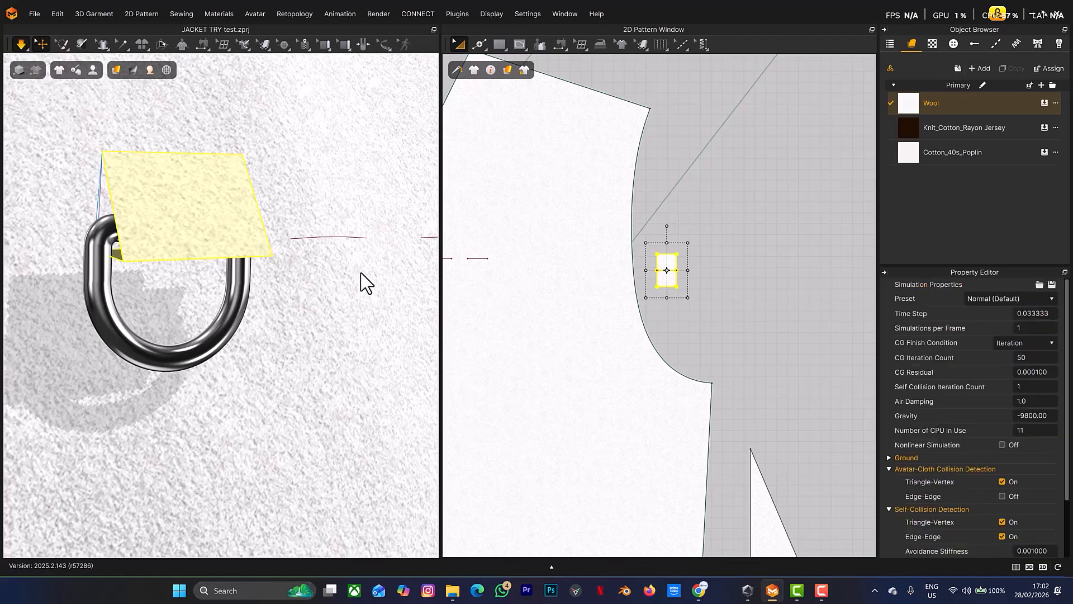
key("space")
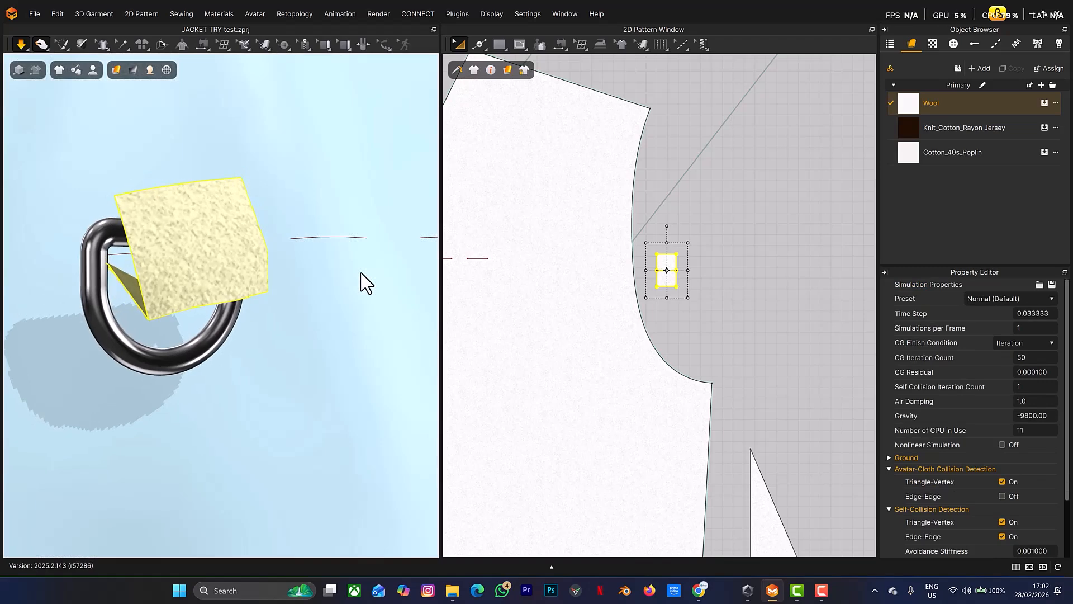
right_click(304, 291)
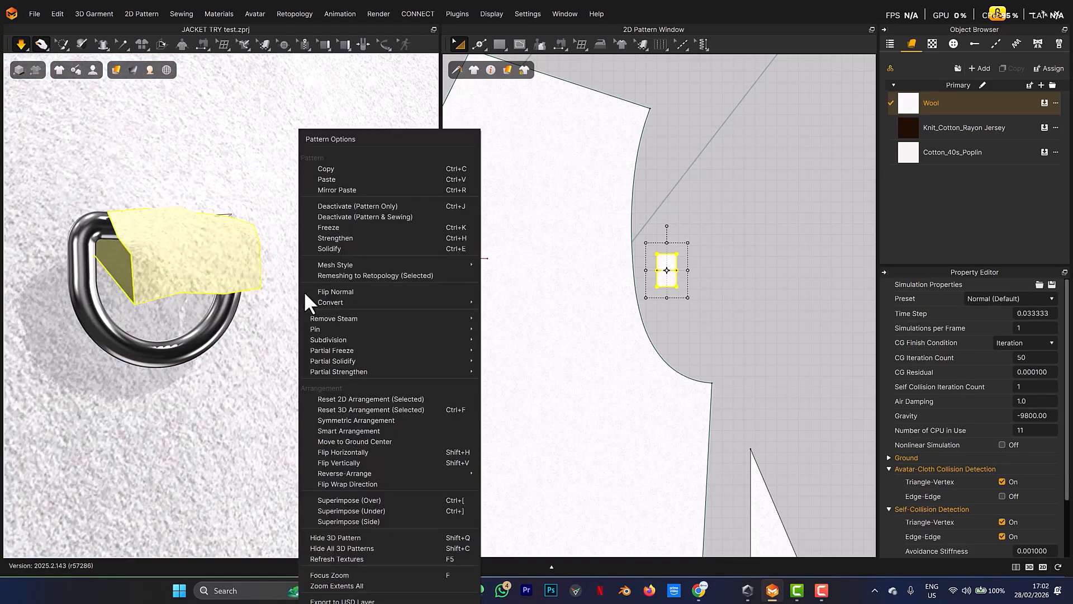
left_click(267, 264)
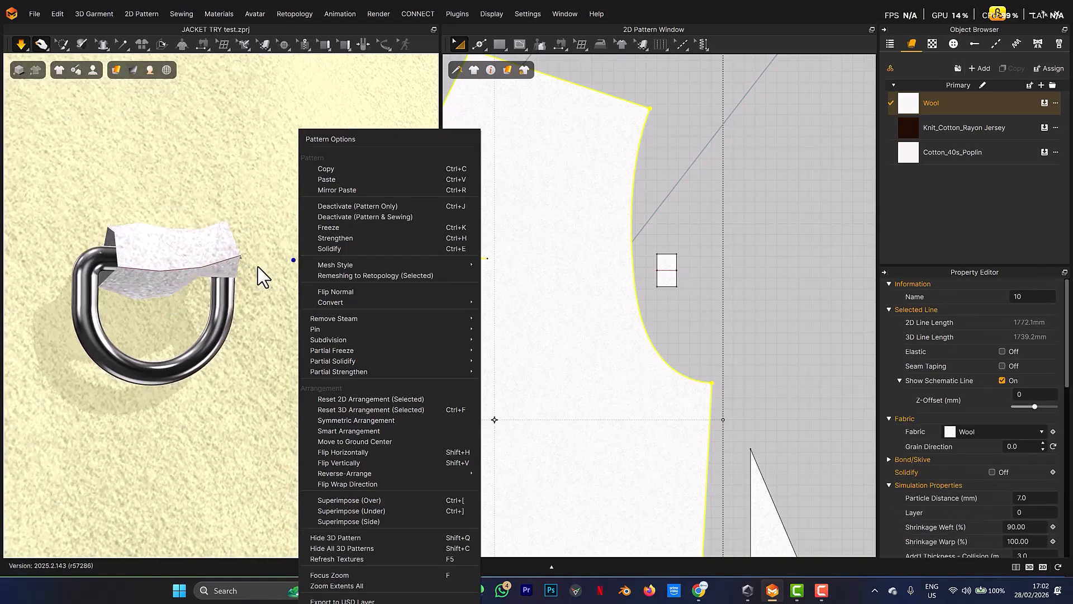
left_click(250, 261)
key("space")
right_click_drag(228, 254, 226, 207)
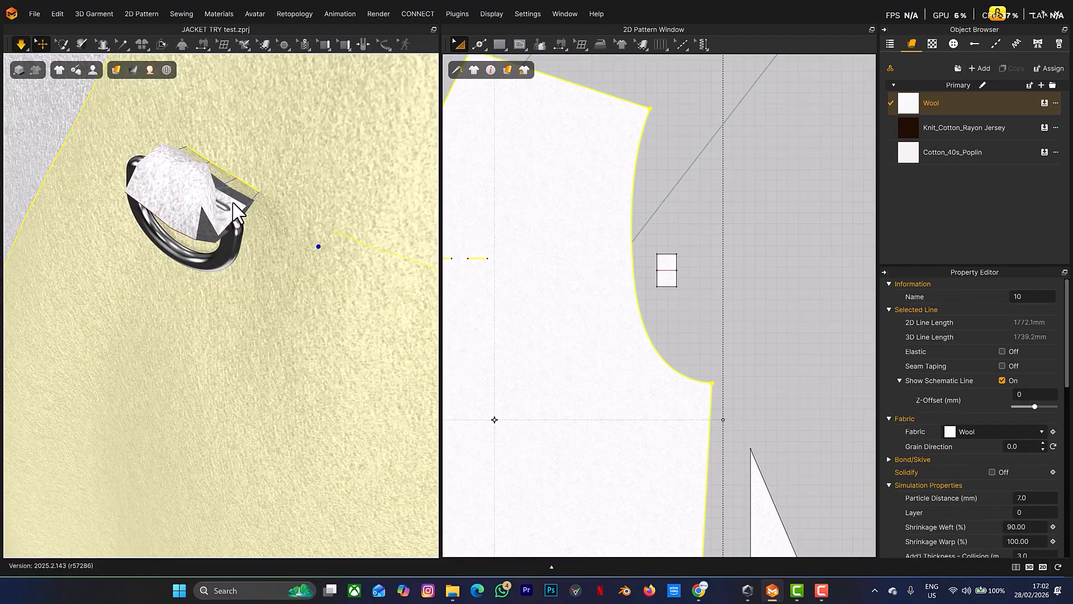
Step: Resume the simulation and pull the fabric loop's side corner into place around the D-ring's straight bar
key("space")
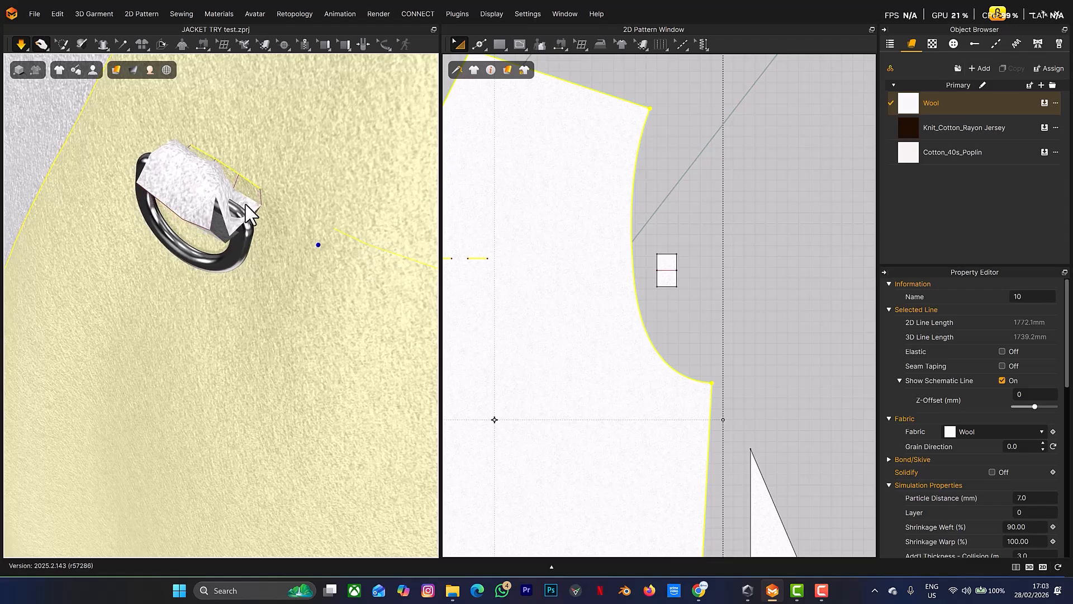
left_click(251, 203)
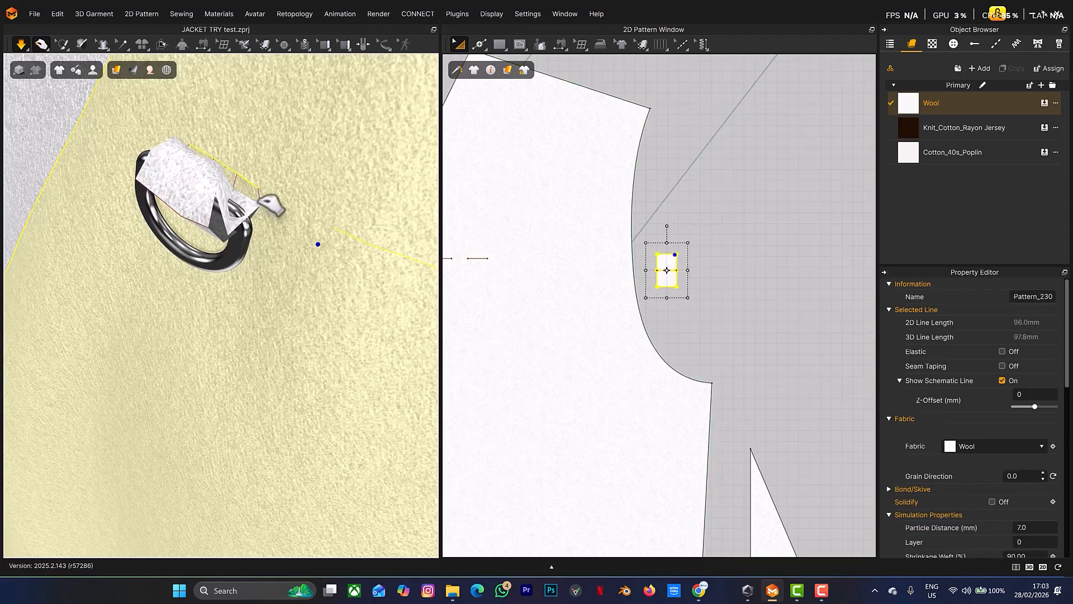
mouse_move(260, 200)
left_mouse_down()
mouse_move(263, 192)
mouse_move(251, 208)
mouse_move(241, 204)
left_mouse_up()
left_click(244, 211)
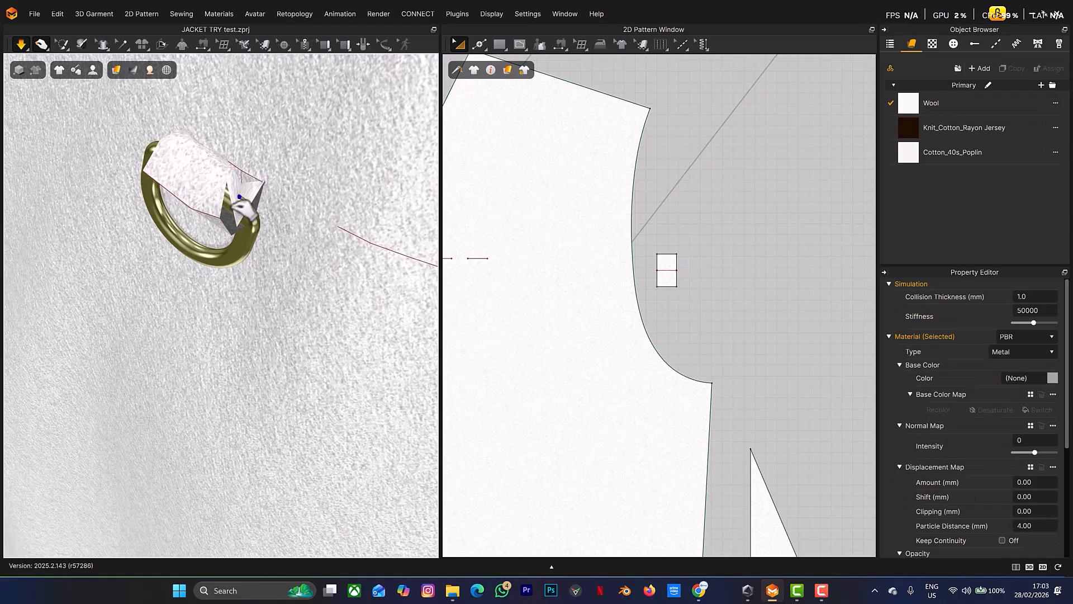
left_click(250, 206)
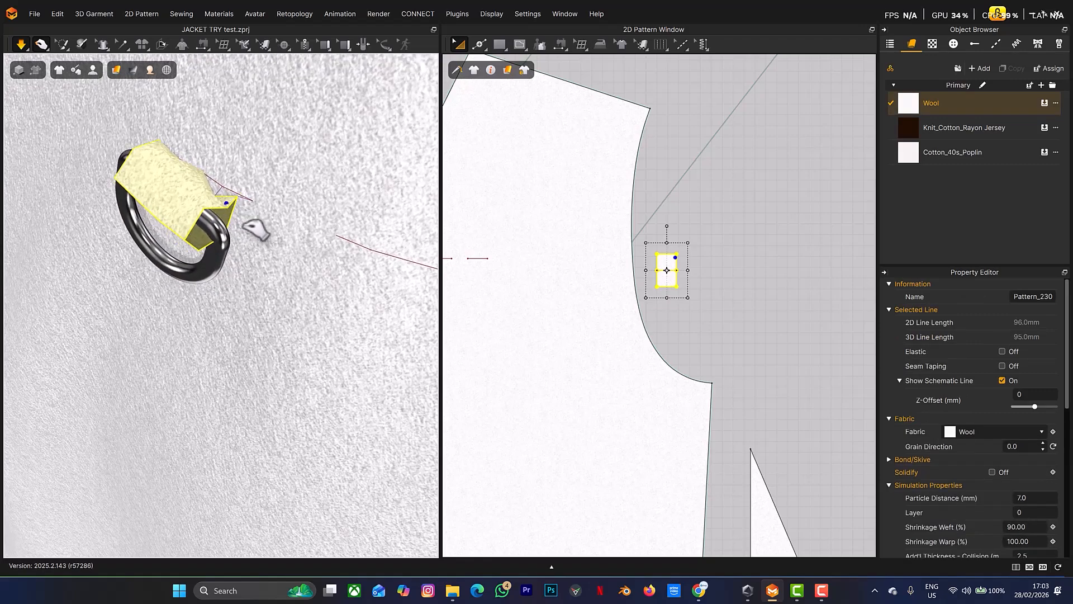
Step: Pull the loop's underside around the D-ring during simulation and check the wrap from below and the side
right_click_drag(264, 228, 178, 226)
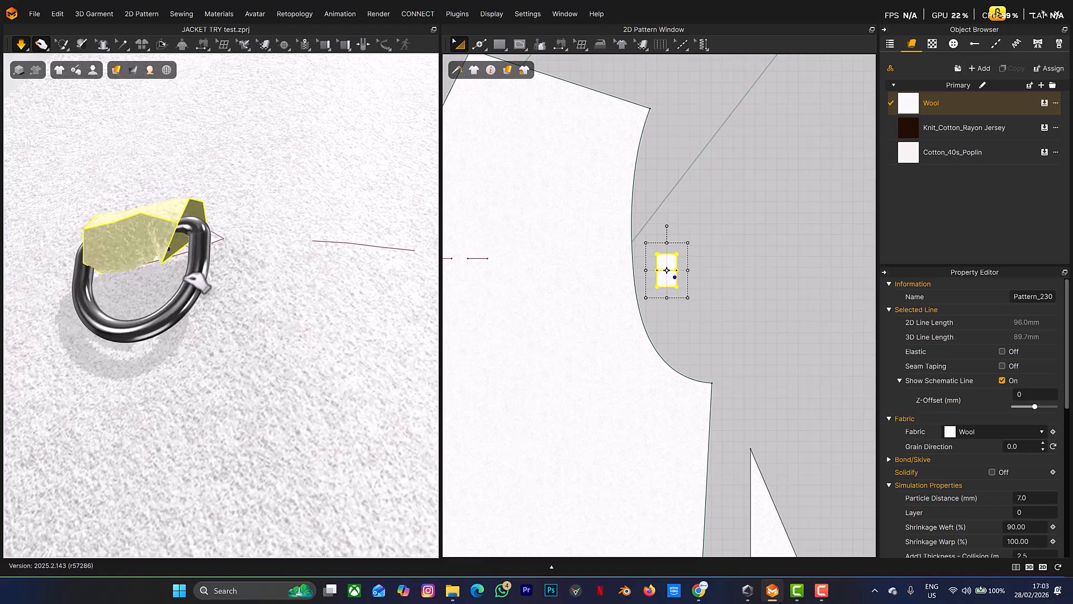
right_click_drag(227, 280, 171, 221)
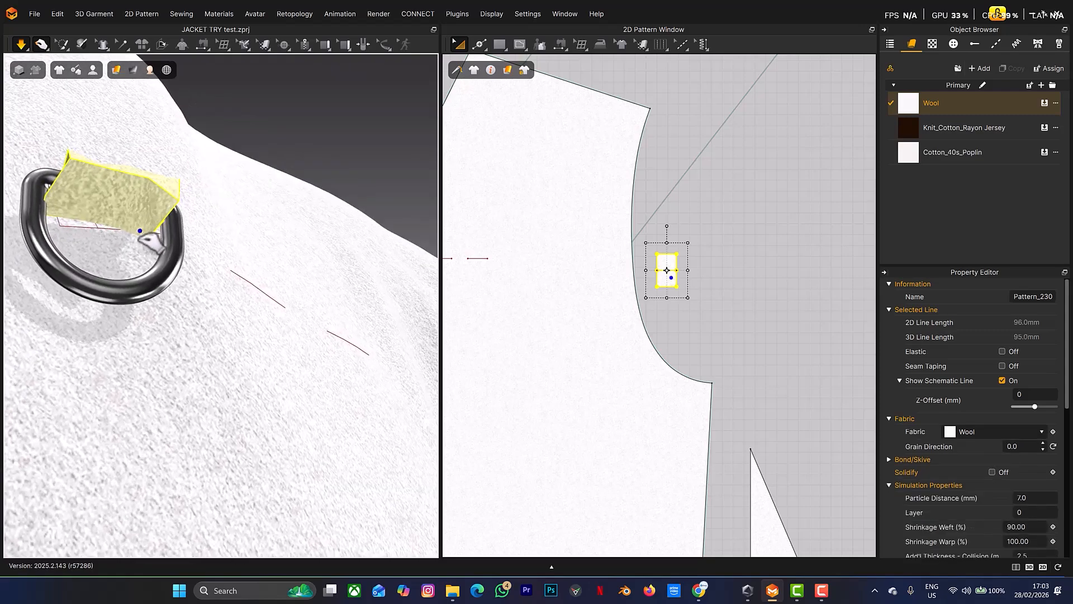
left_click_drag(143, 236, 189, 237)
mouse_move(203, 242)
right_mouse_down()
mouse_move(232, 320)
mouse_move(257, 287)
mouse_move(211, 240)
mouse_move(188, 256)
right_mouse_up()
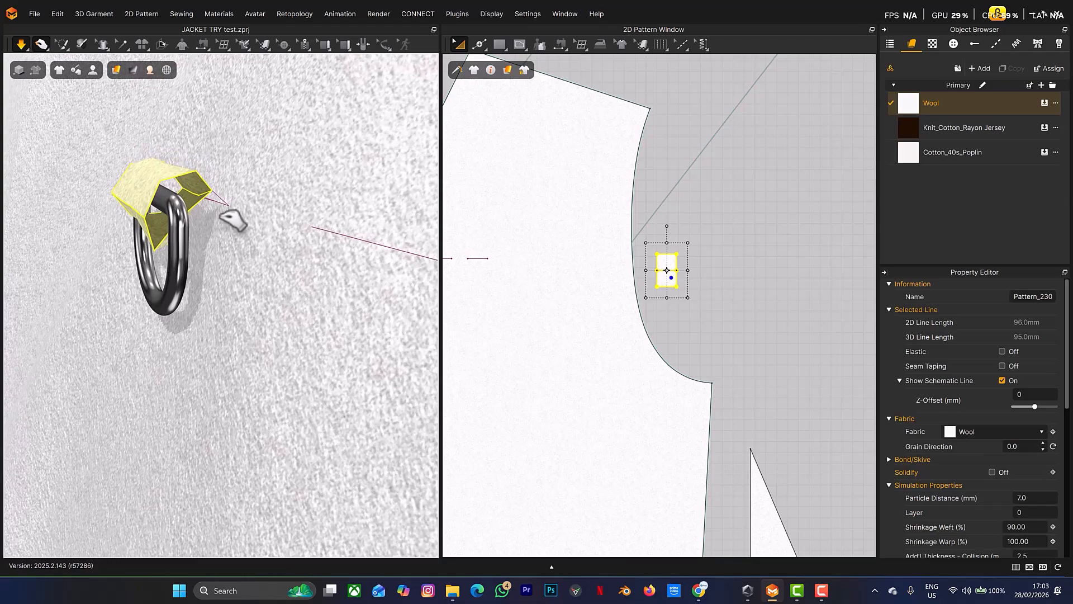
Step: Display the garment as Thick Textured Surface to see the loop's fabric thickness
left_click(124, 71)
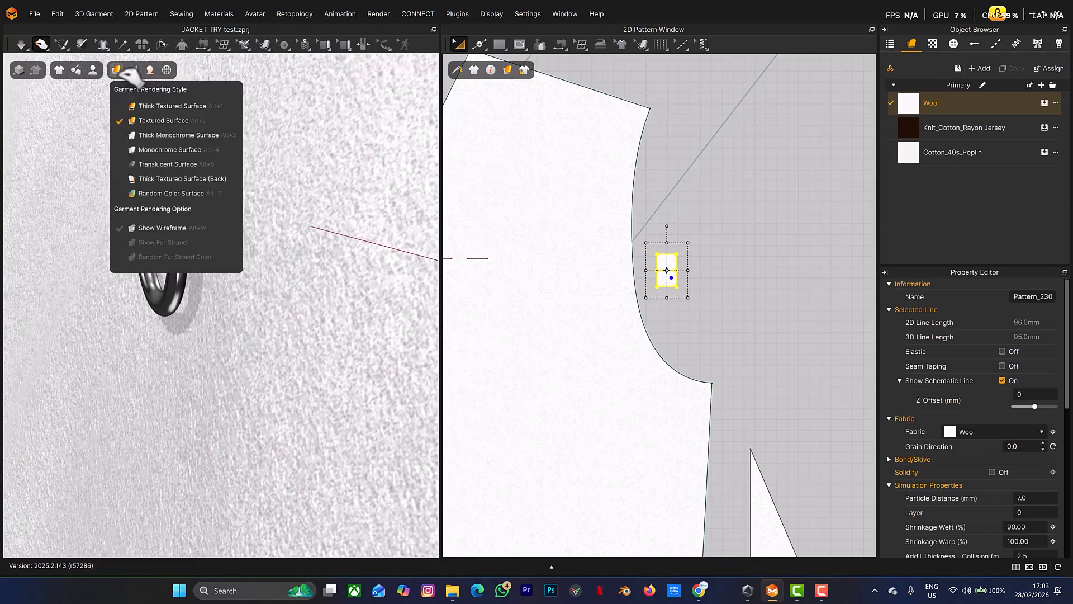
left_click(149, 107)
right_click_drag(230, 210, 153, 201)
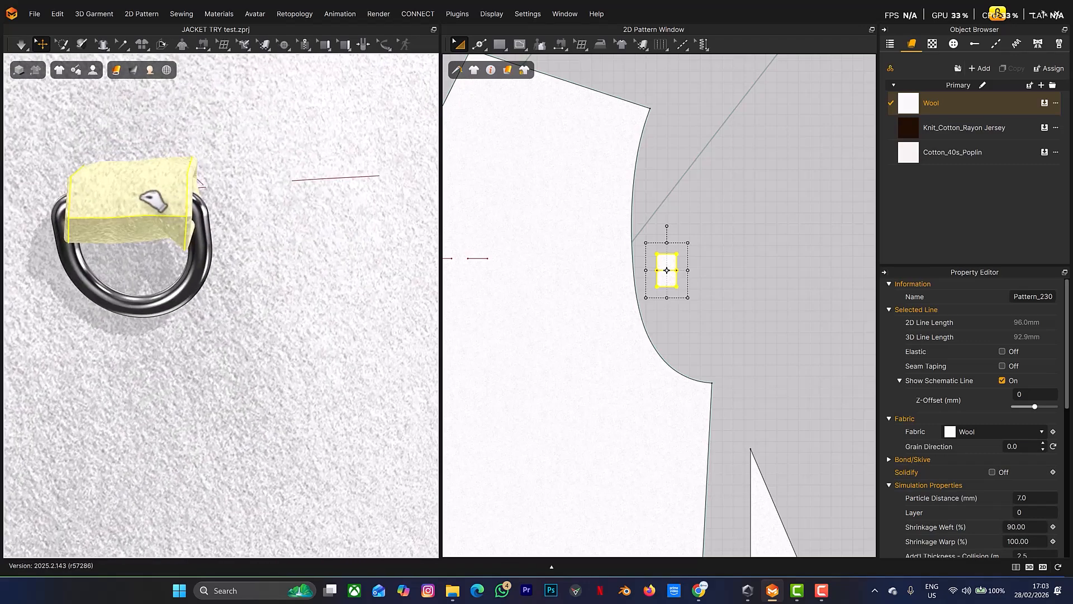
Step: Set the loop's weft shrinkage to 80% and resume the simulation
left_click(152, 201)
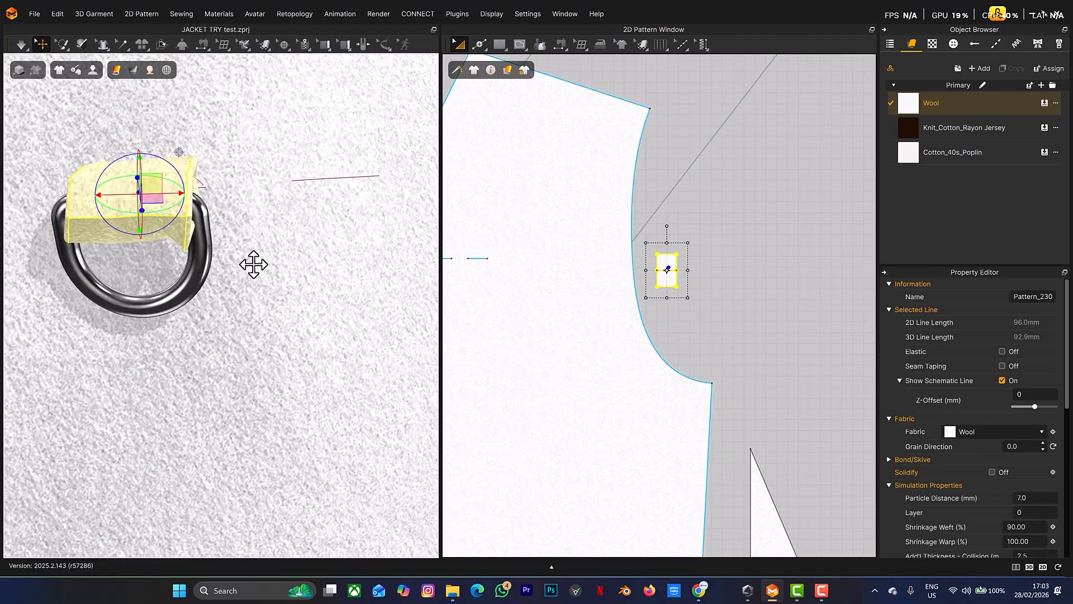
left_click(1027, 527)
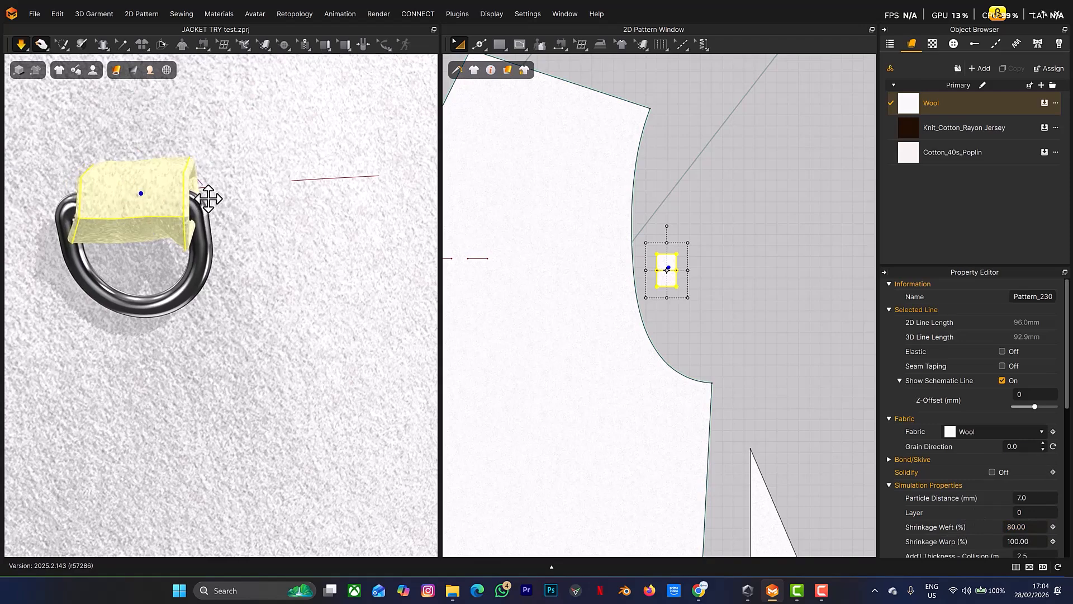
right_click_drag(208, 199, 136, 250)
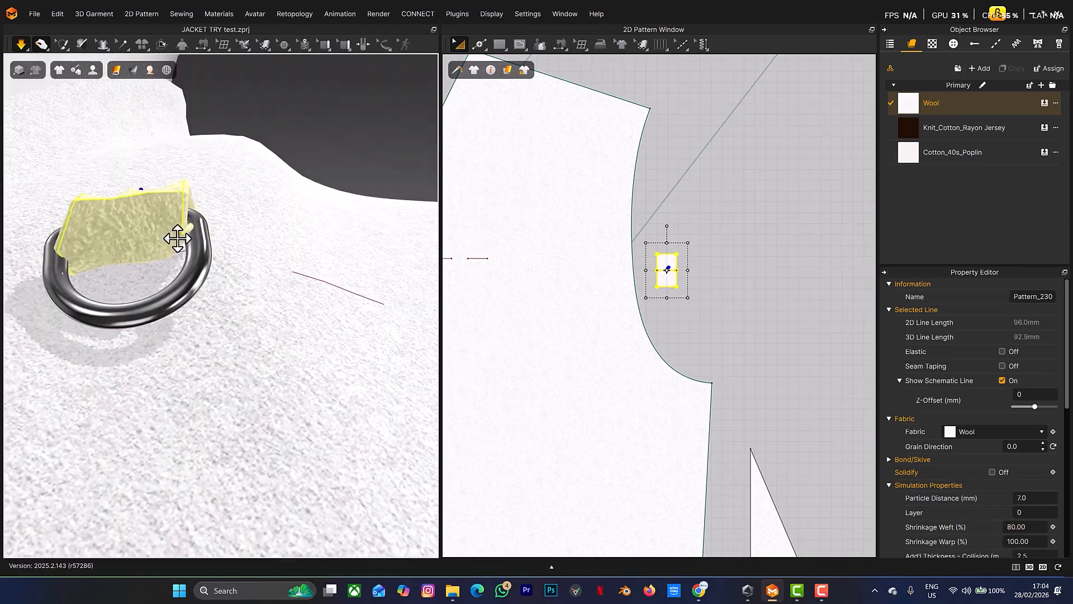
Step: Pull the loop's lower and inner layers during simulation until the fabric encloses the D-ring's straight bar
left_click_drag(168, 244, 91, 248)
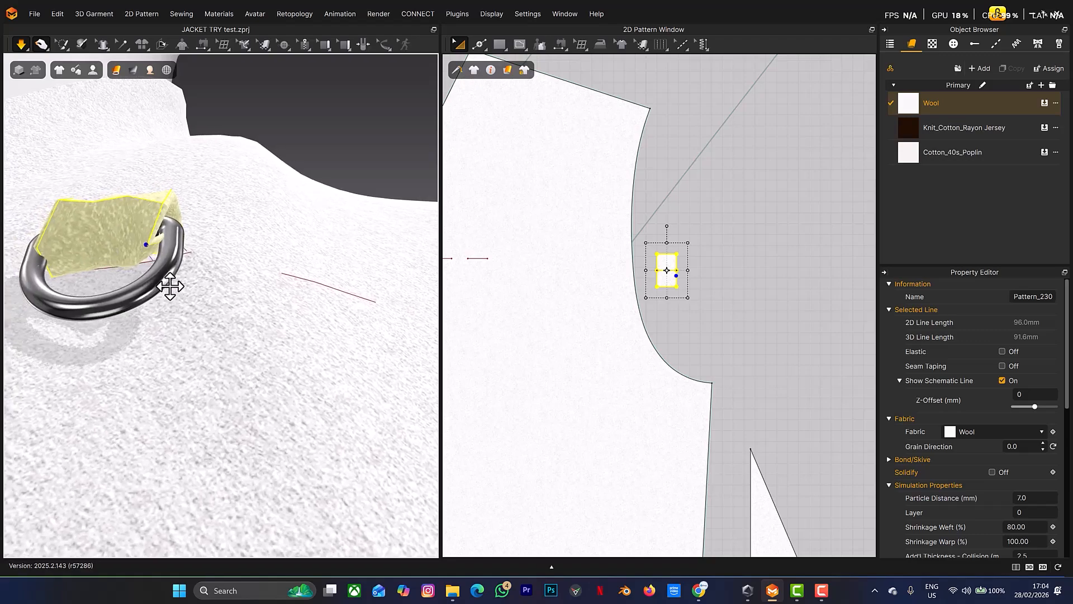
right_click_drag(197, 314, 146, 269)
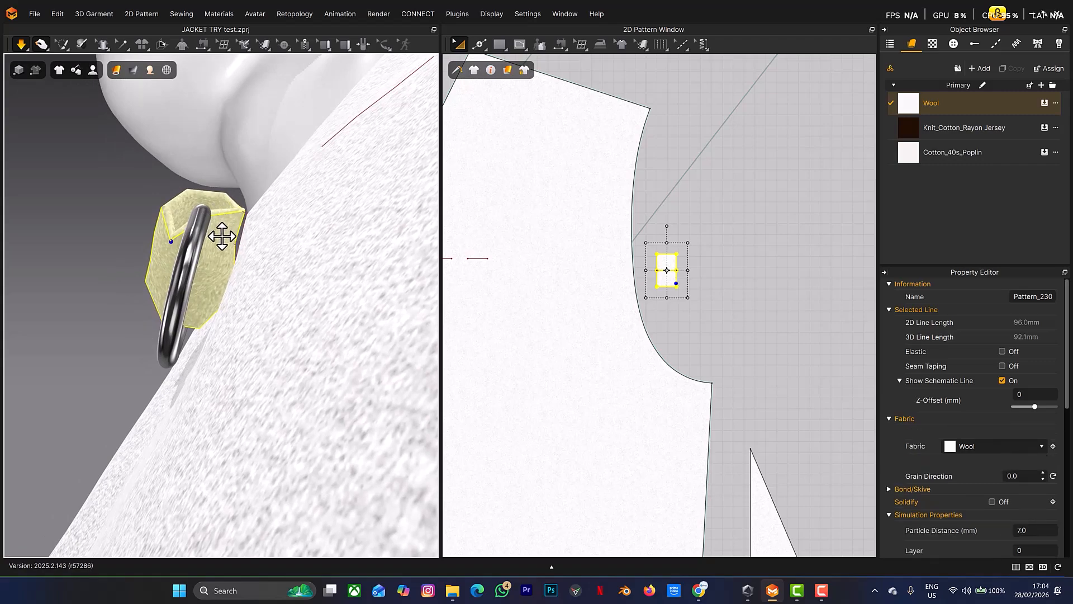
left_click_drag(222, 236, 220, 246)
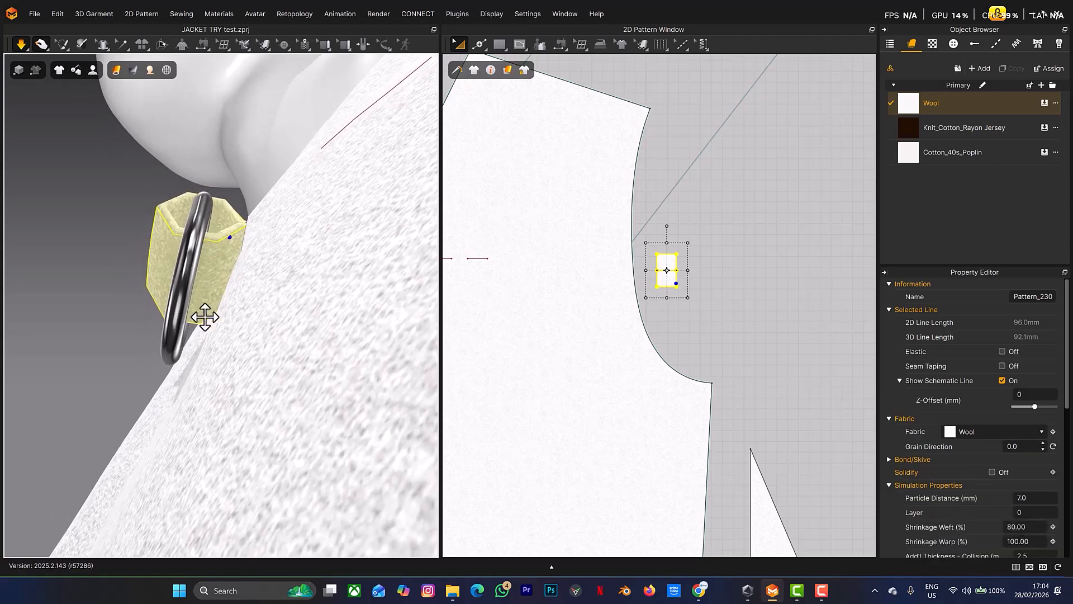
right_click_drag(205, 317, 158, 270)
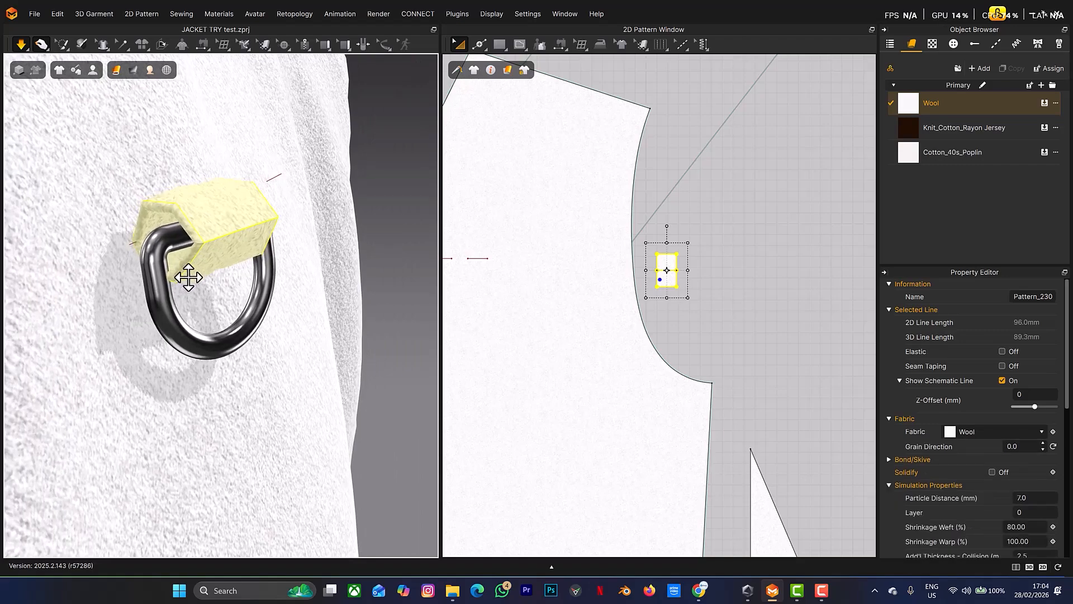
Step: Stop the simulation and inspect the fabric loop around the D-ring from the front of the jacket
right_click_drag(195, 265, 127, 254)
key("space")
scroll(248, 270, "down", 2)
scroll(248, 269, "down", 3)
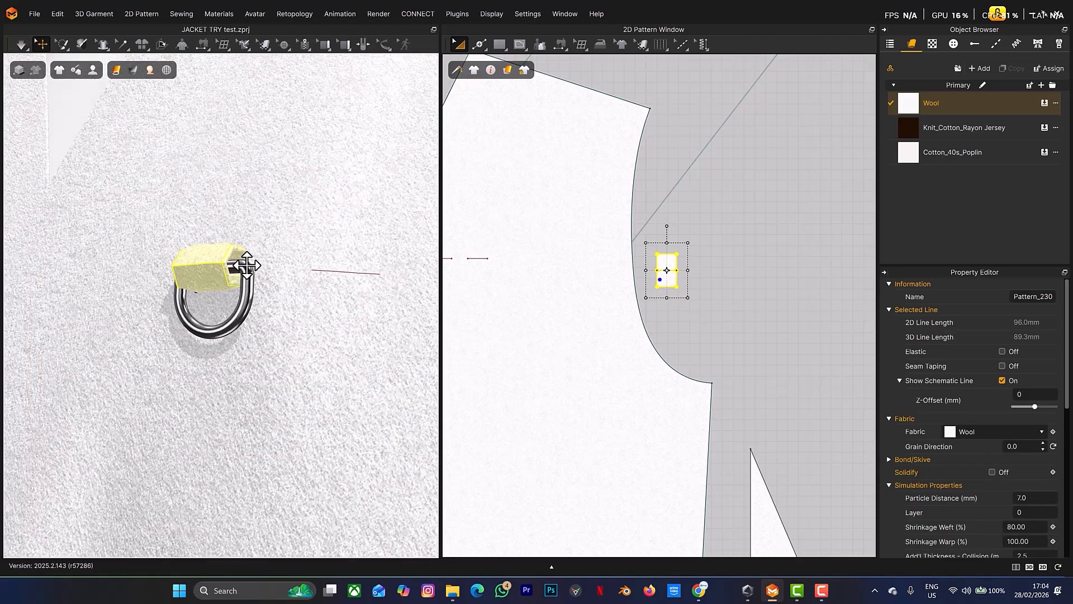
right_click_drag(254, 287, 263, 292)
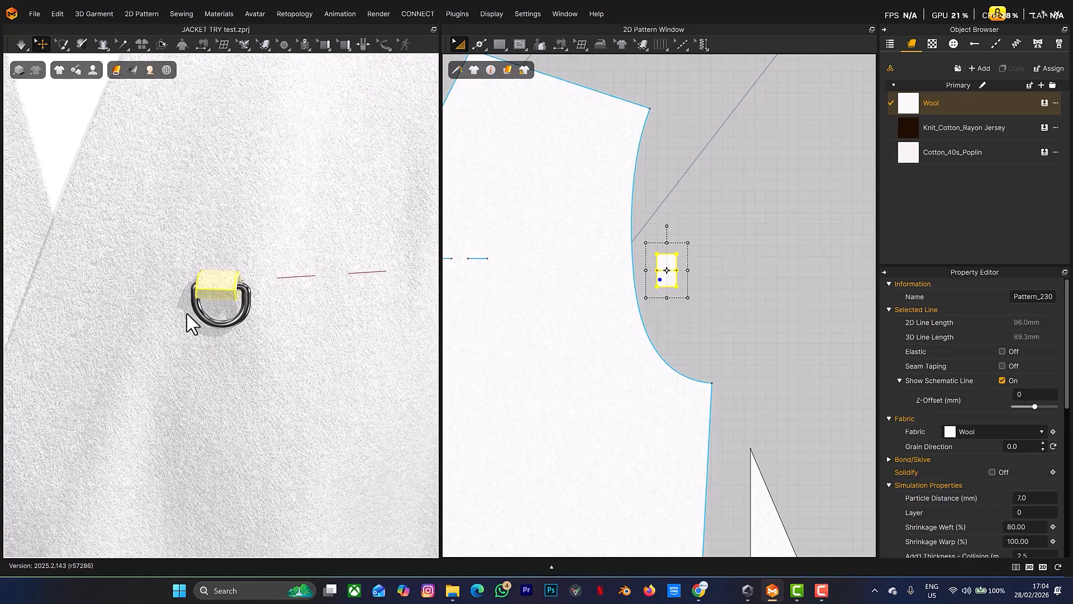
Step: Duplicate the loop's rectangle pattern as two copies in a row beside the original, at a 30.4 mm interval
scroll(731, 281, "up", 3)
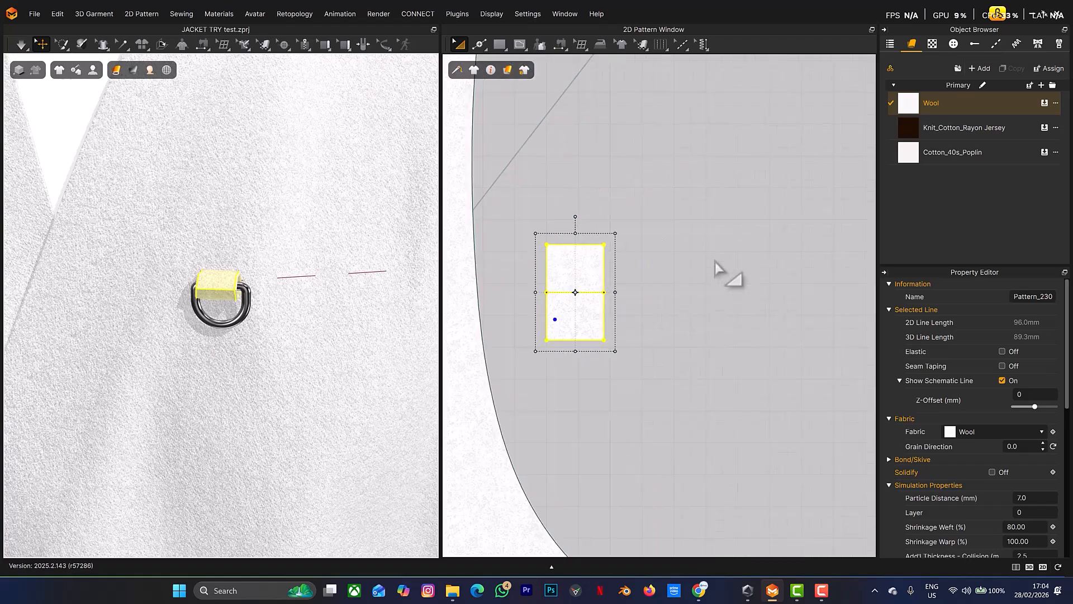
left_click(590, 266)
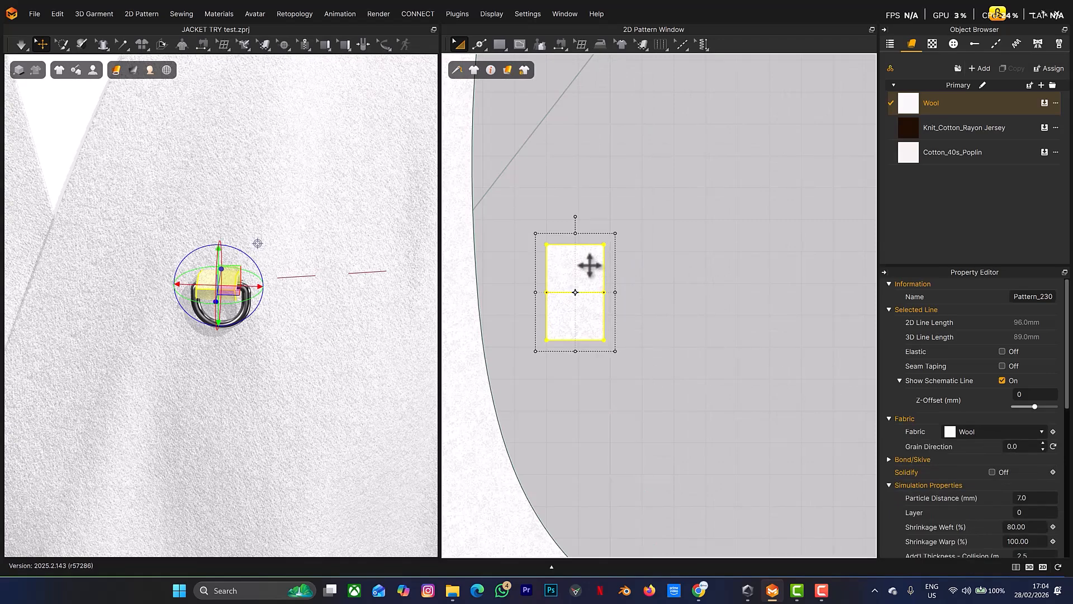
left_click_drag(590, 266, 670, 292)
right_click(670, 292)
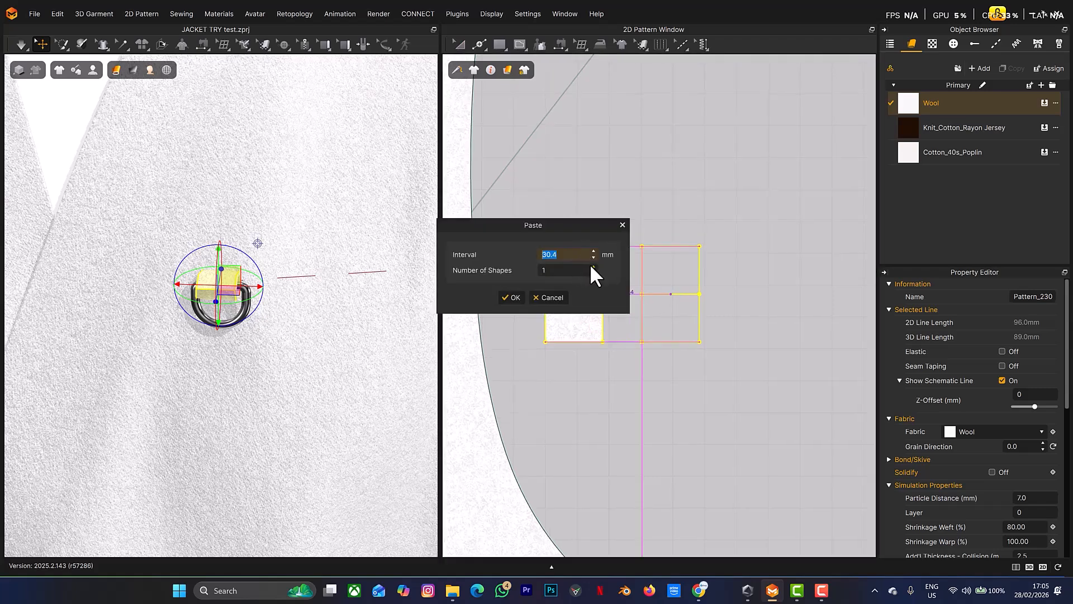
left_click(515, 298)
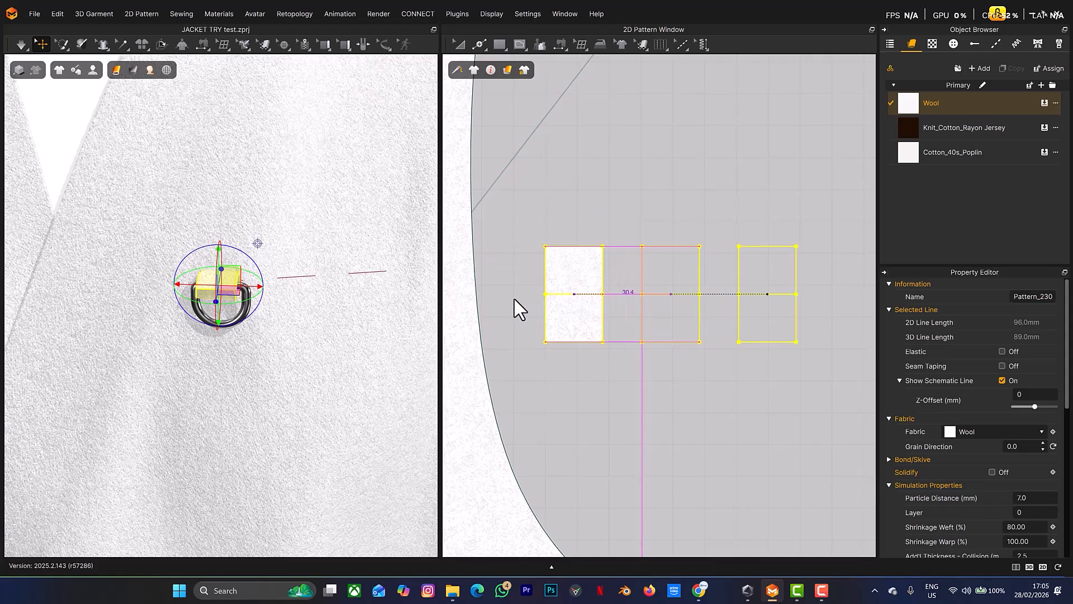
Step: Sew the upper edges of the middle and outer rectangle copies to the two remaining short internal lines on the jacket's front panel
right_click_drag(330, 278, 386, 286)
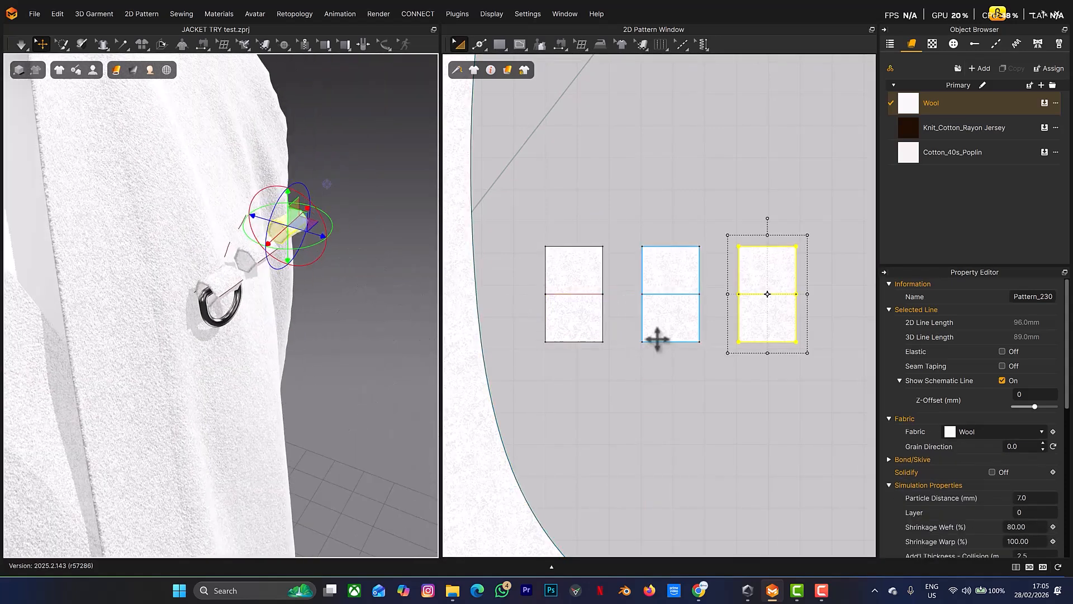
key("b")
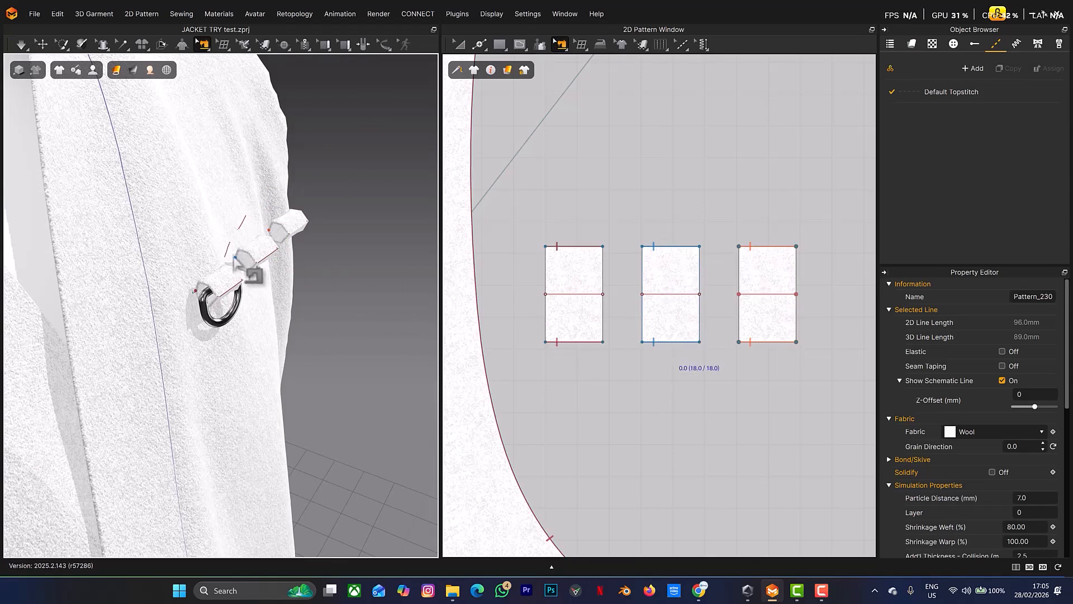
scroll(548, 375, "down", 3)
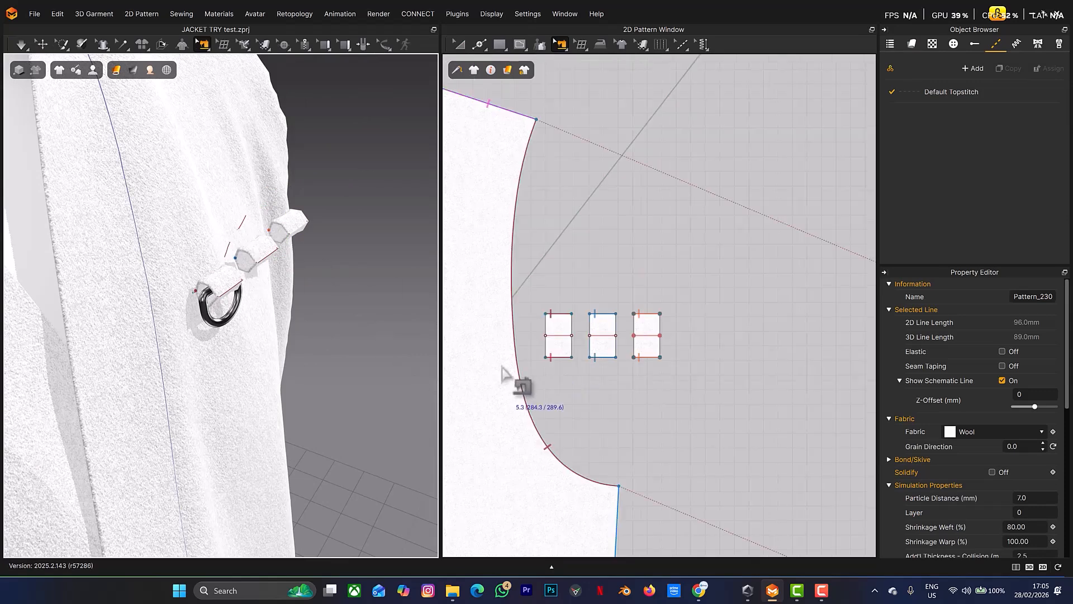
middle_click_drag(662, 384, 715, 376)
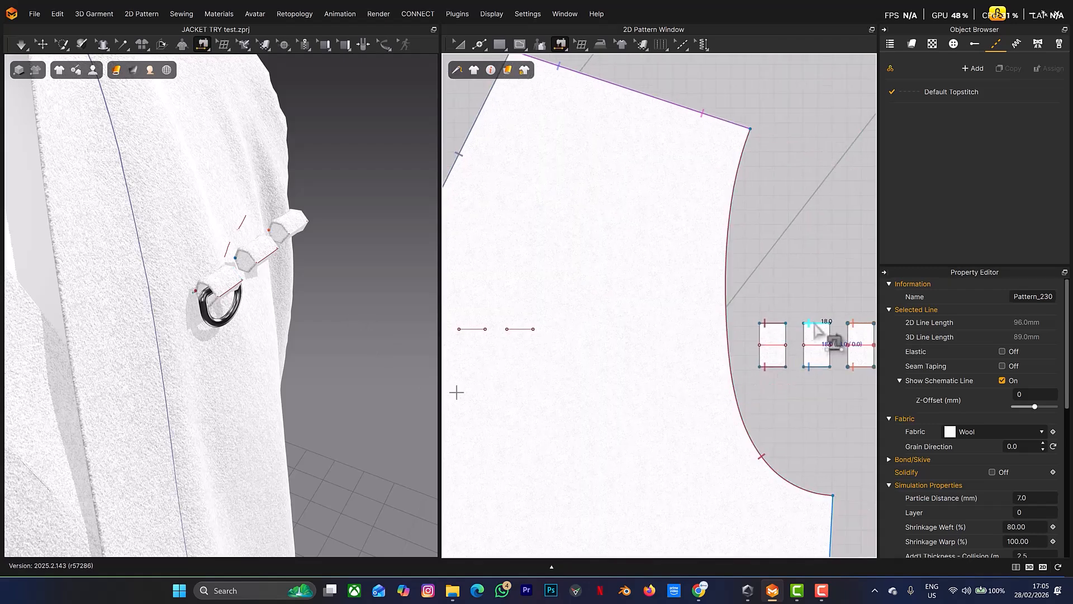
left_click(815, 327)
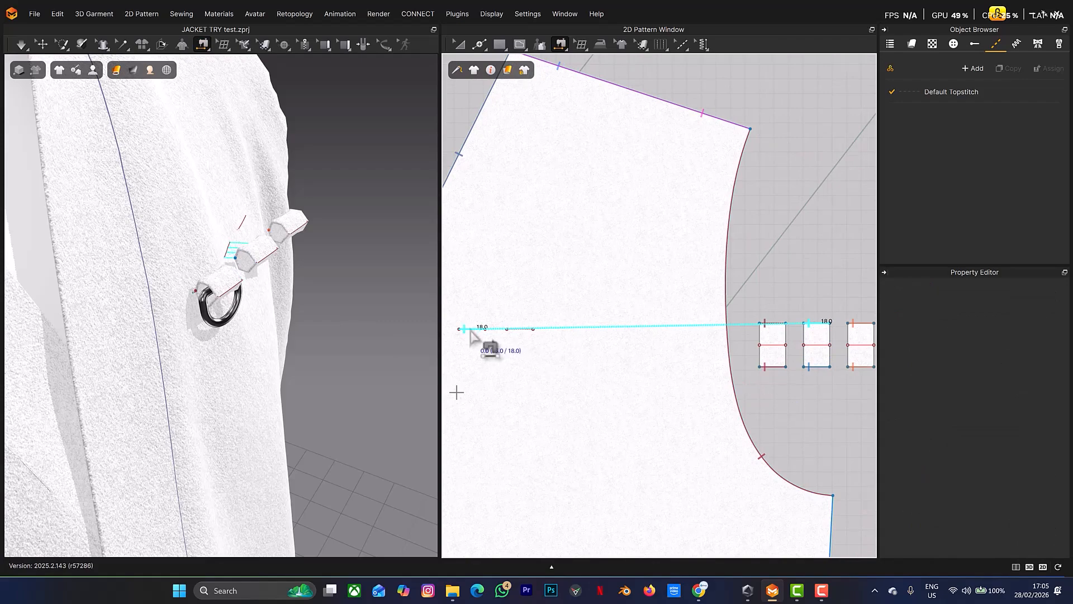
left_click(470, 331)
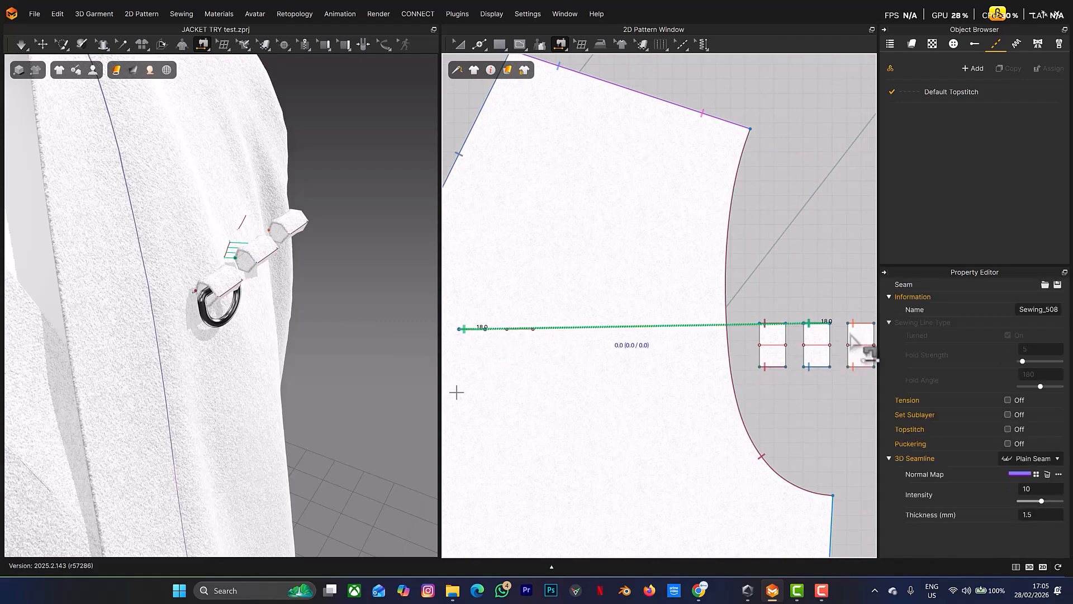
left_click(858, 325)
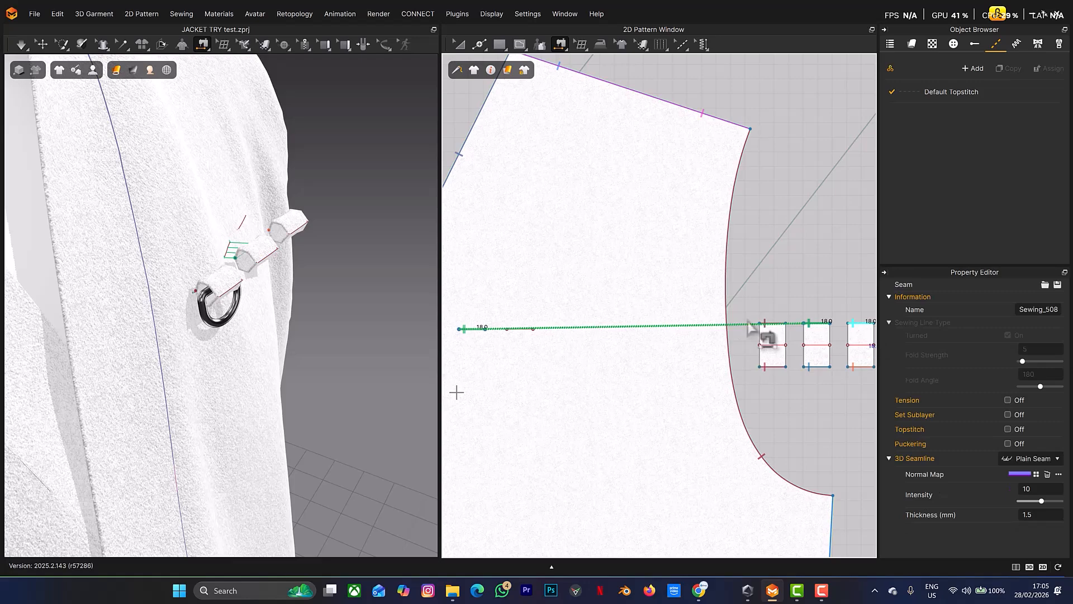
left_click(514, 331)
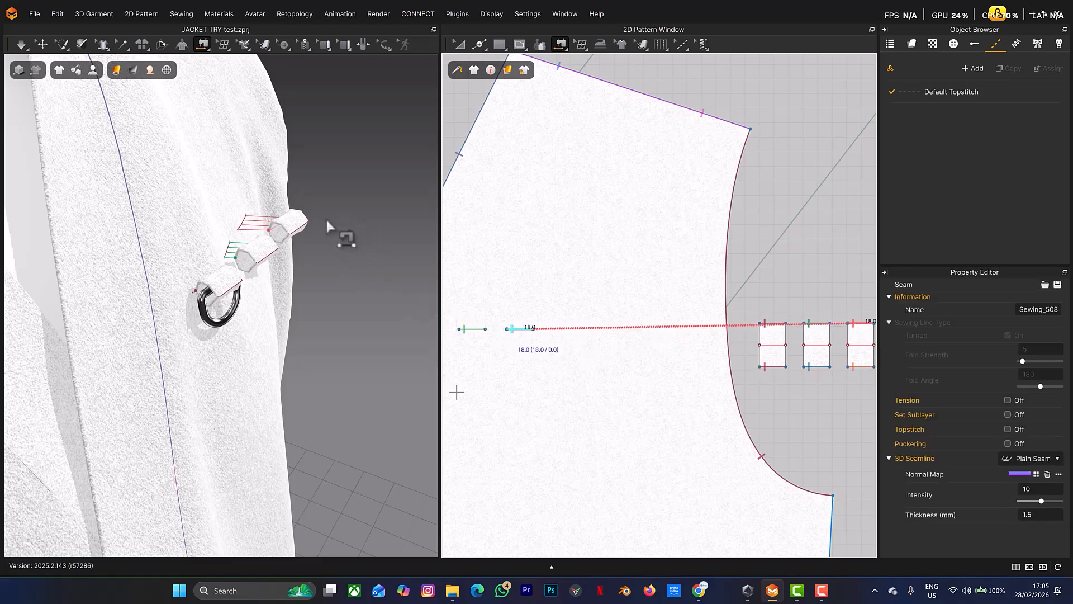
Step: Move and rotate the outer loop copy in 3D so it sits close to its sewing line on the chest
right_click_drag(327, 218, 311, 249)
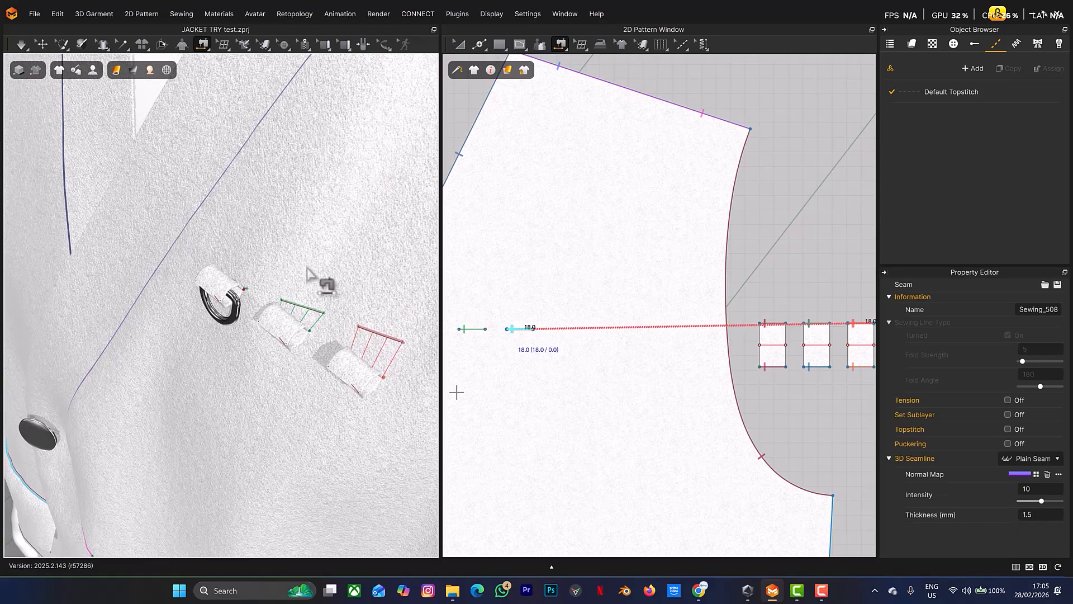
key("Escape")
left_click(364, 371)
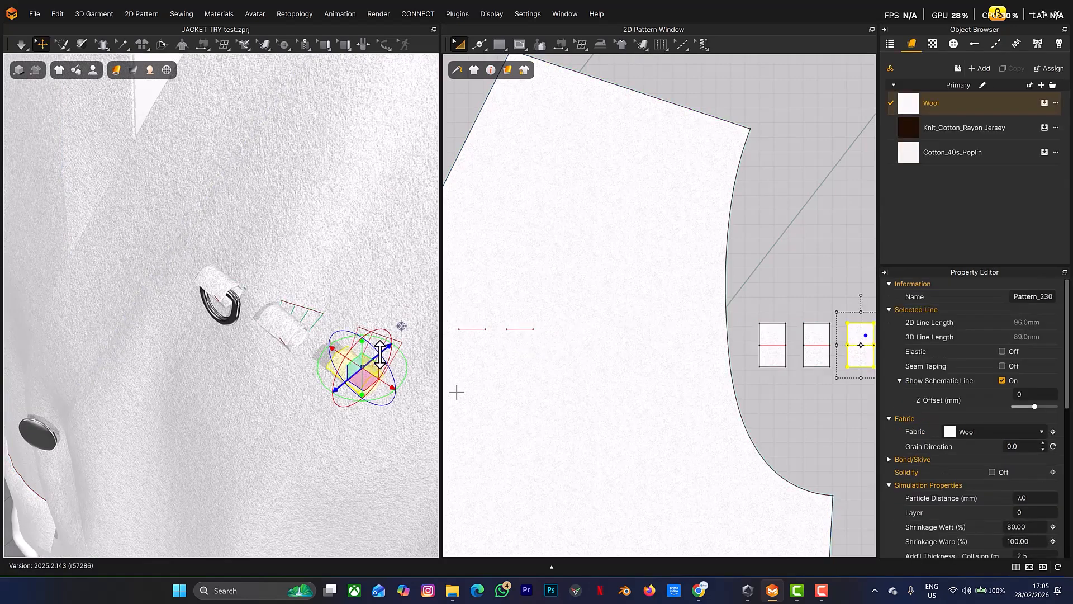
left_click_drag(389, 349, 410, 372)
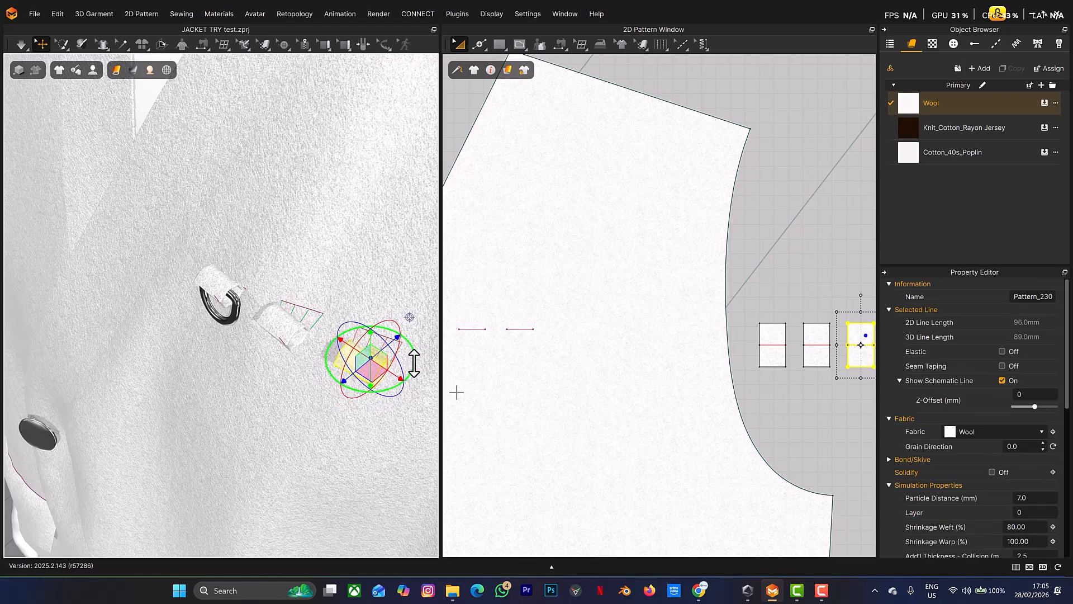
left_click_drag(398, 337, 403, 326)
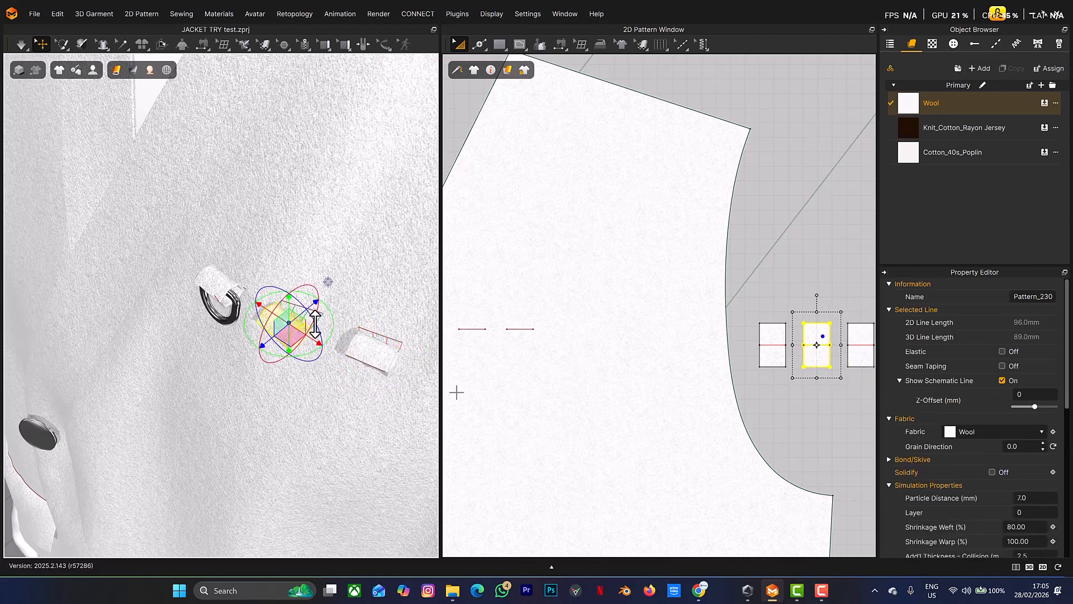
Step: Move and rotate the middle loop copy in 3D to line it up with its sewing line
right_click_drag(333, 314, 298, 324)
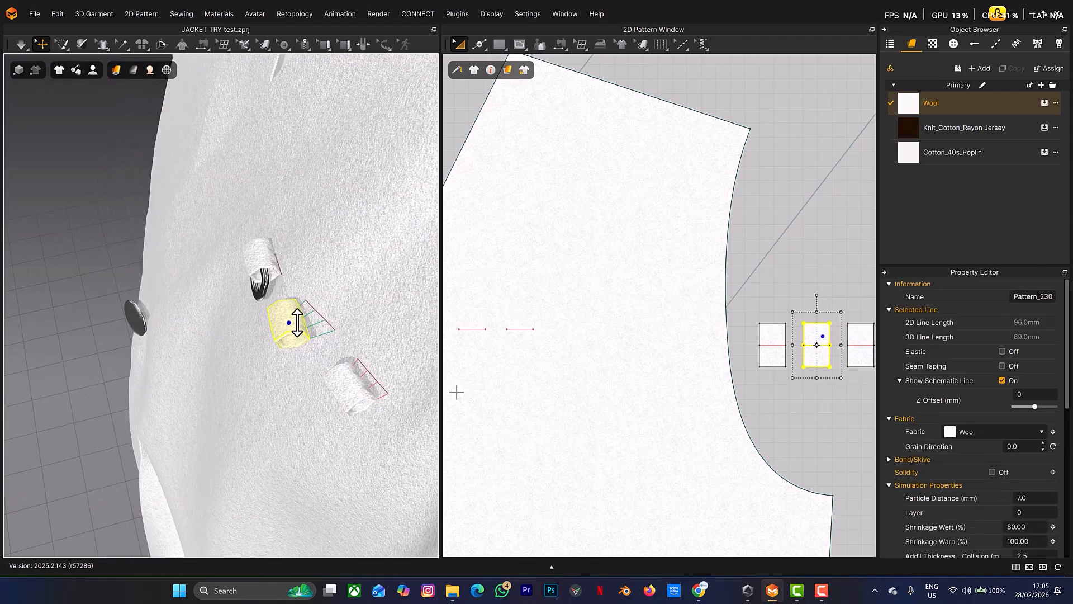
left_click(297, 323)
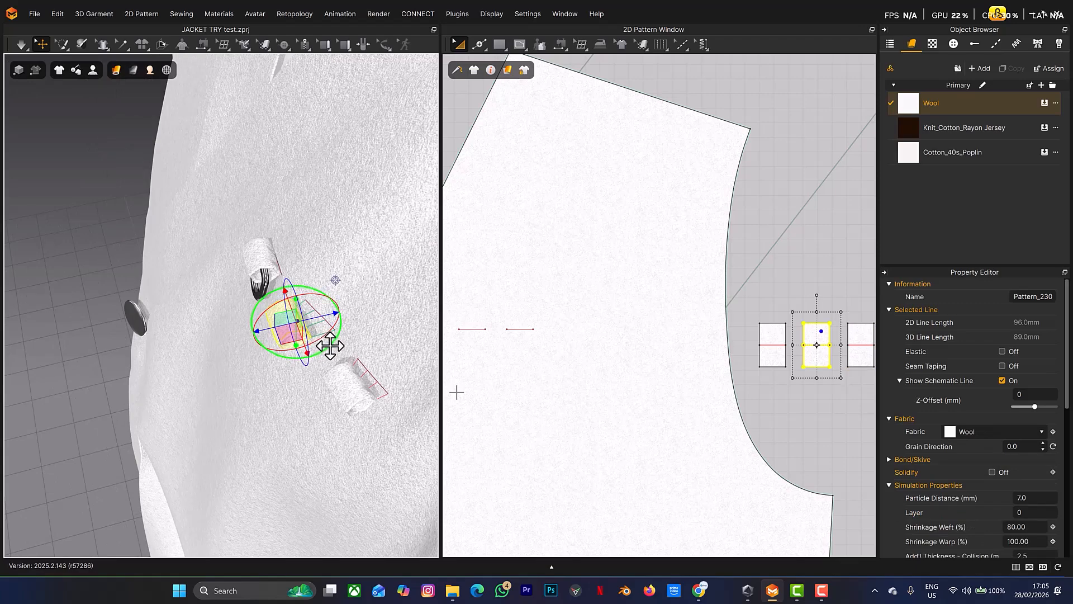
left_click_drag(329, 315, 340, 313)
key("2")
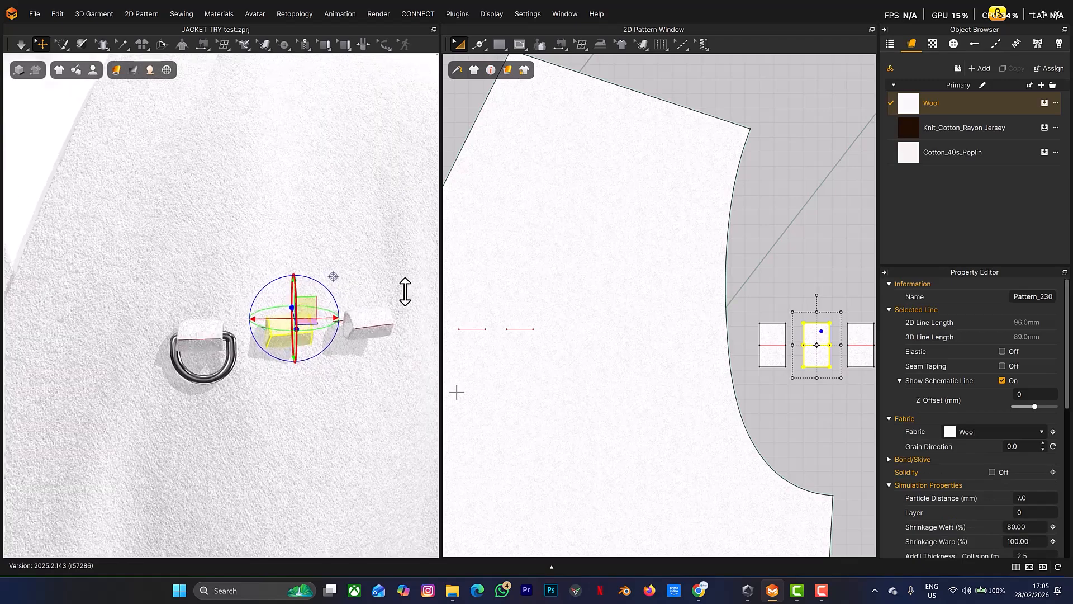
Step: Copy the metal D-ring and paste the duplicate onto the middle loop's pattern
right_click_drag(332, 308, 354, 301)
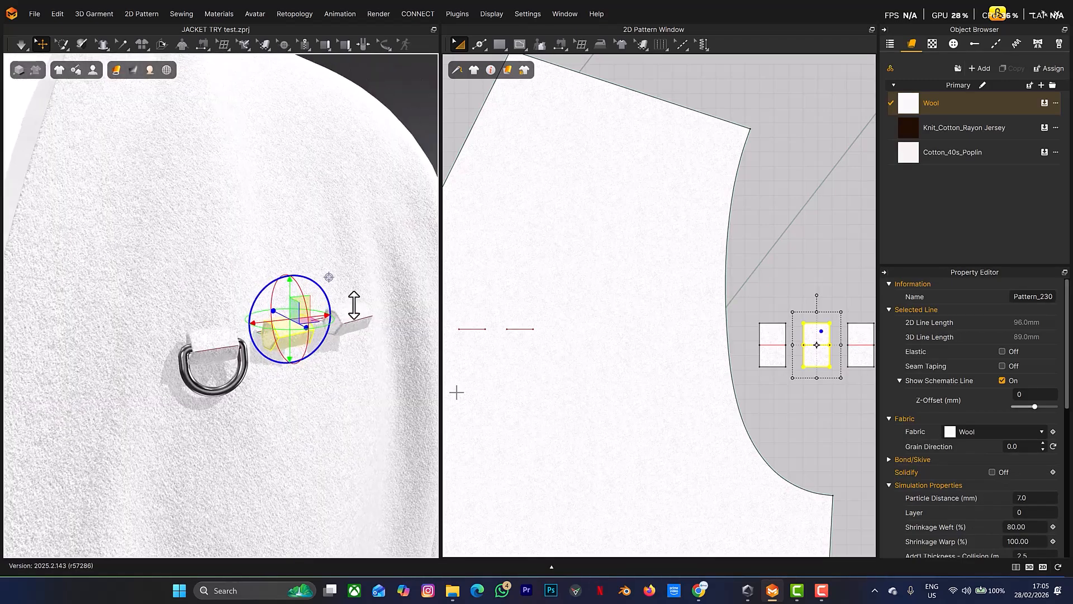
left_click(244, 364)
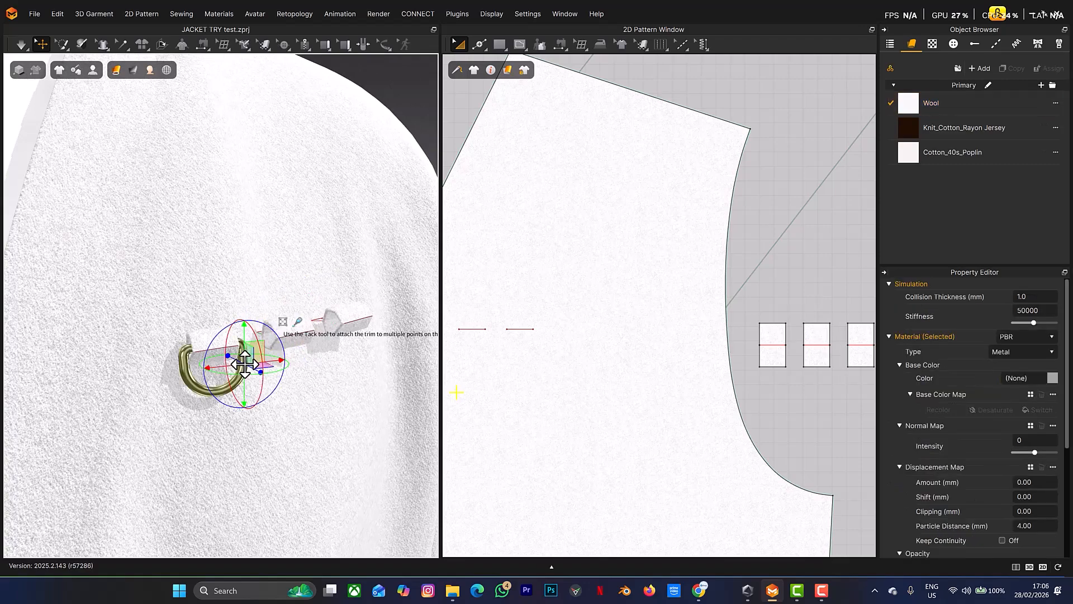
left_click(282, 353)
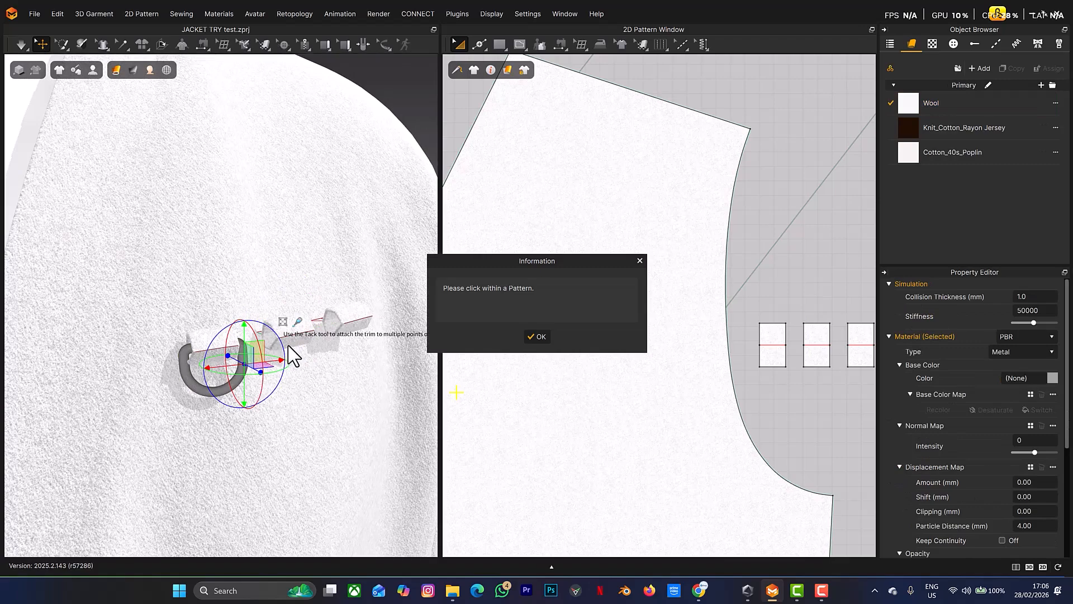
left_click(536, 340)
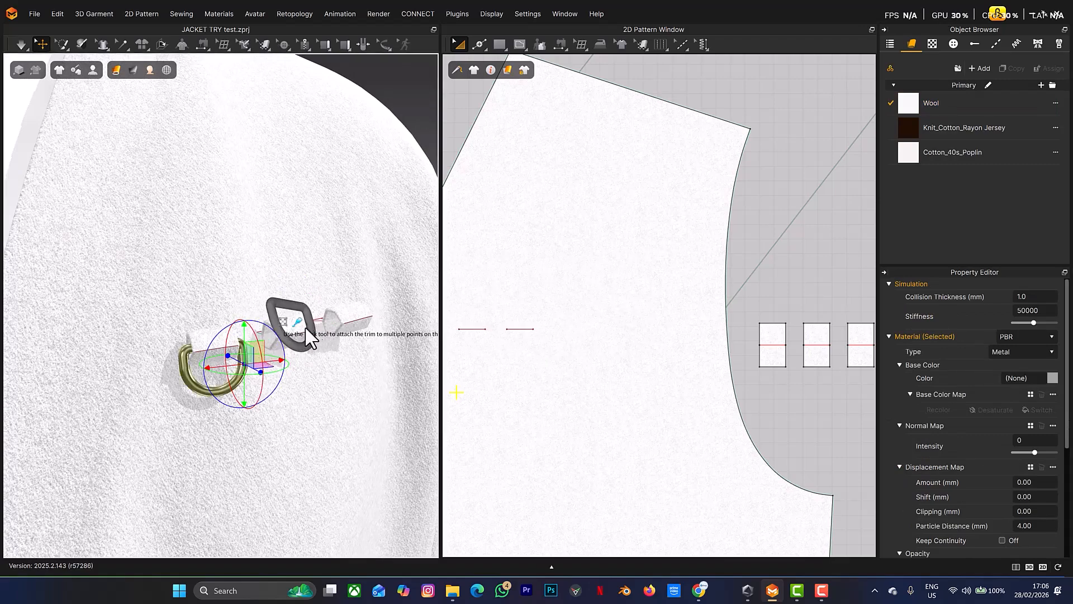
right_click_drag(304, 330, 275, 353)
left_click_drag(278, 362, 302, 358)
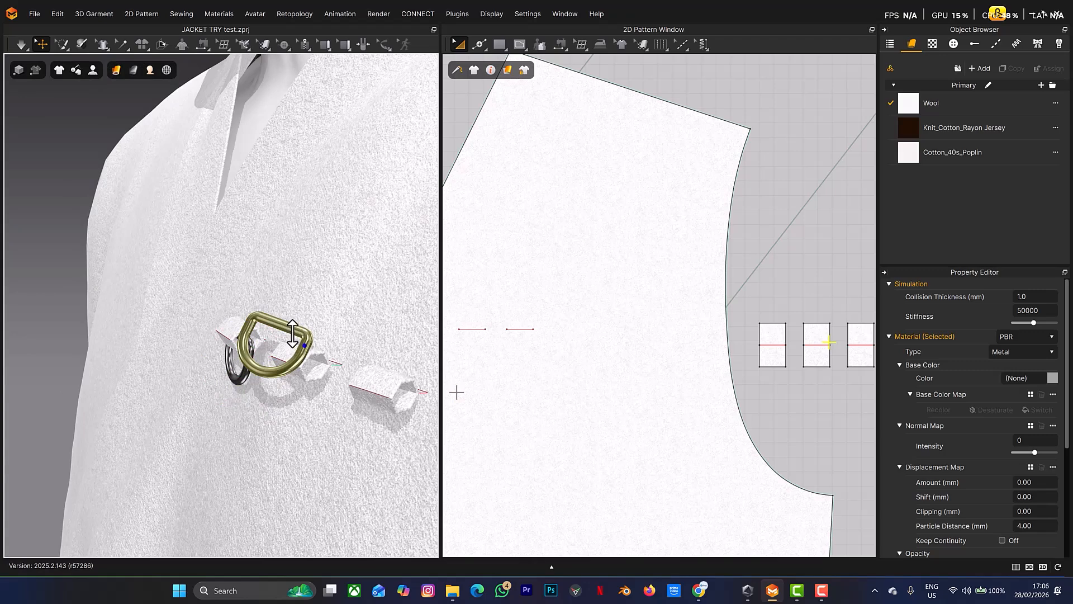
Step: Select the duplicated D-ring and move it down towards the middle fabric loop
left_click(304, 347)
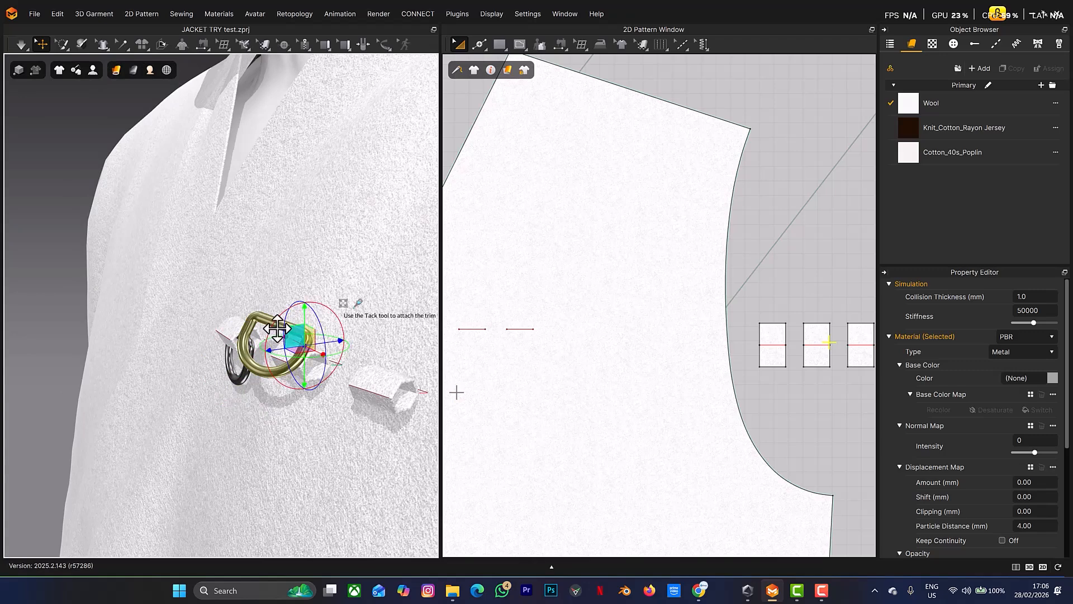
left_click(283, 324)
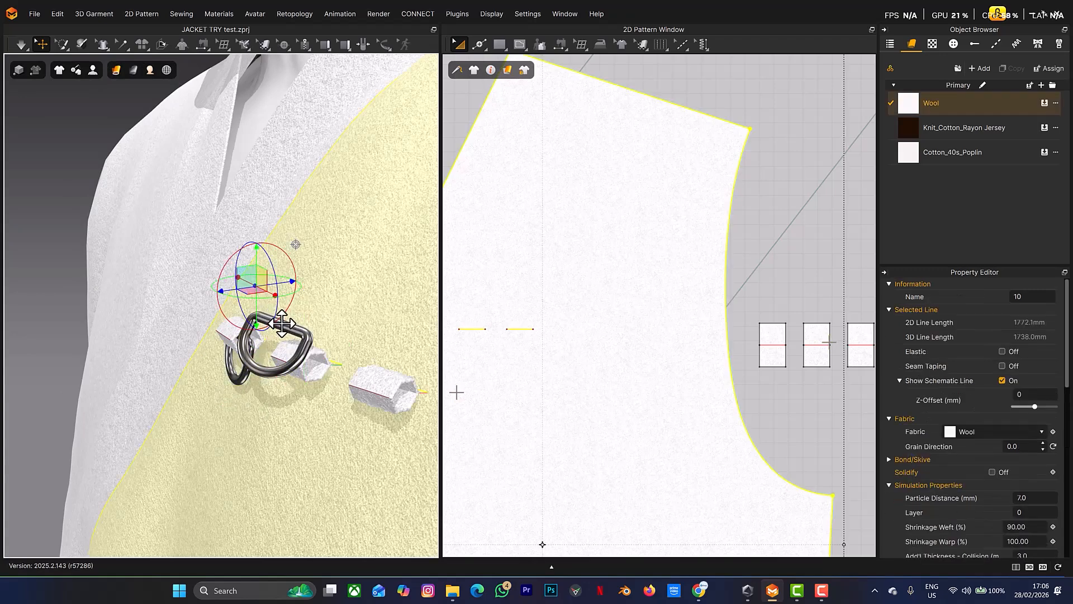
left_click(282, 324)
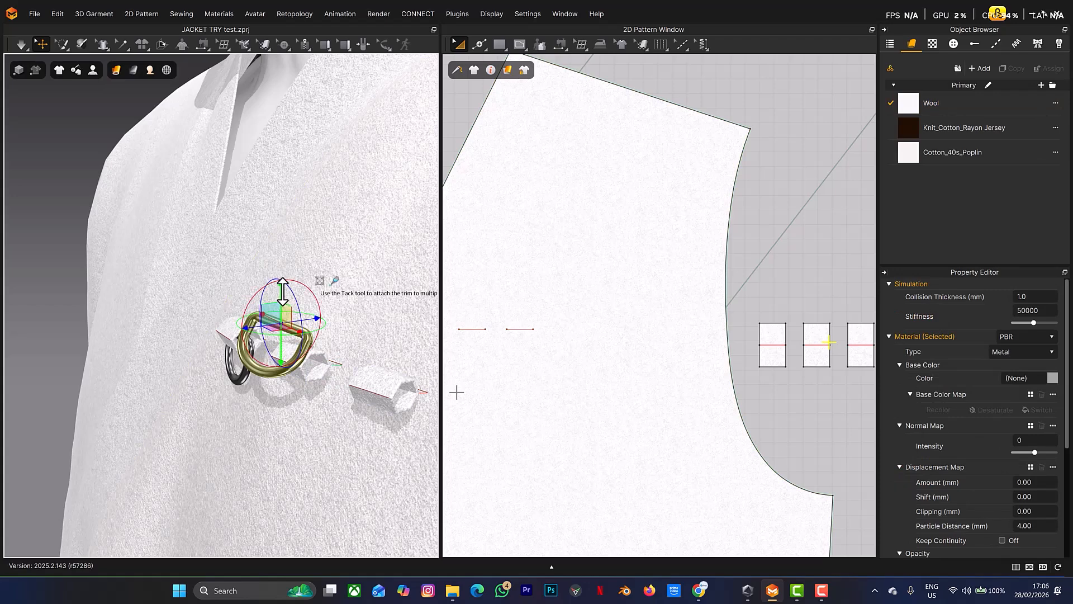
left_click_drag(286, 316, 294, 363)
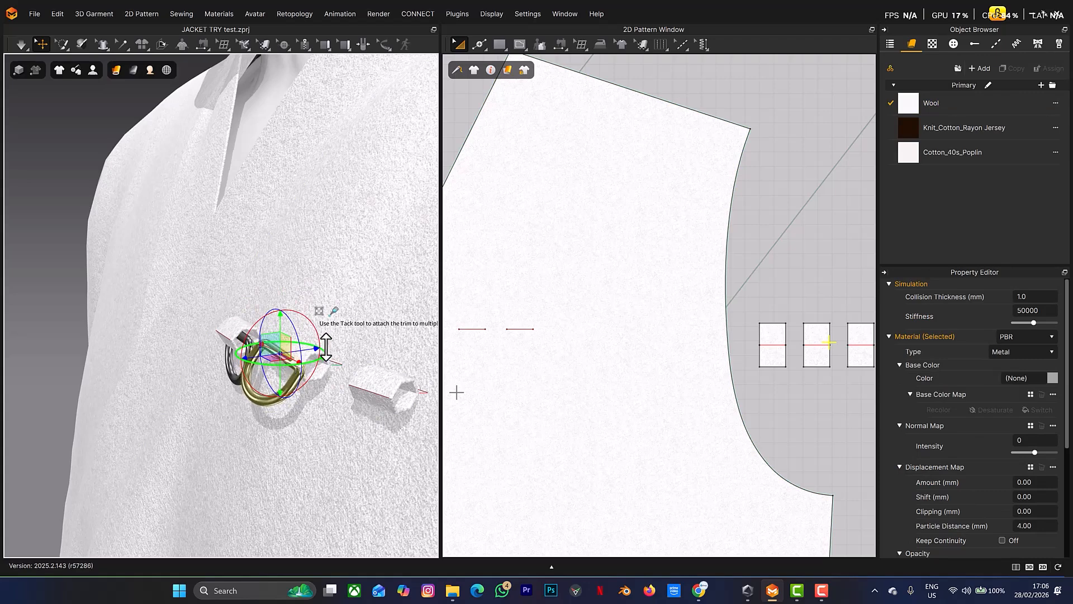
Step: Lower the middle D-ring copy slightly and rotate it a little to line it up with its fabric loop
right_click_drag(363, 346, 288, 314)
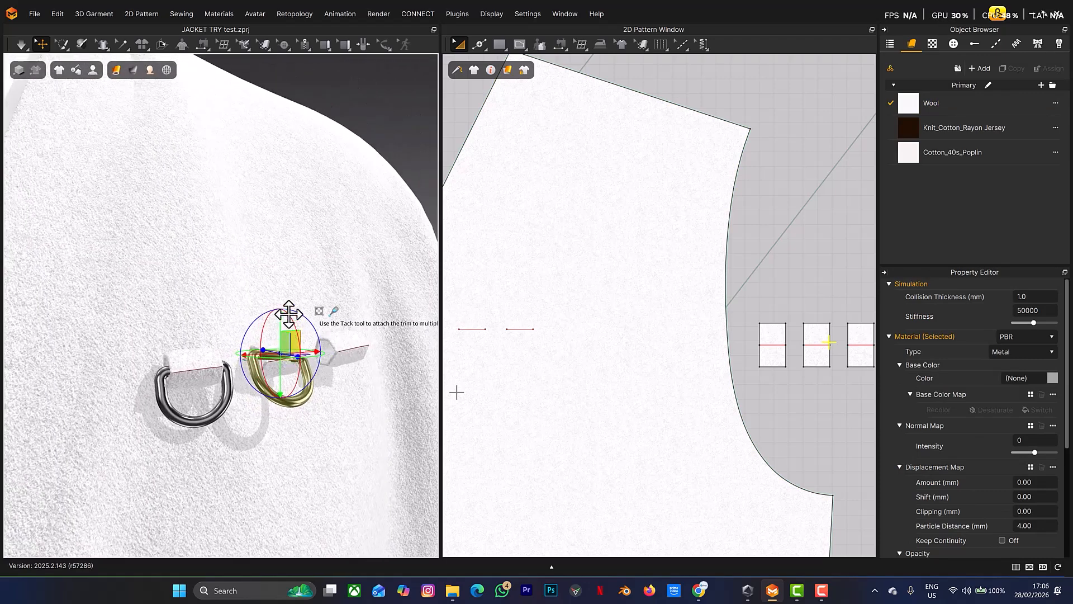
left_click_drag(281, 326, 281, 331)
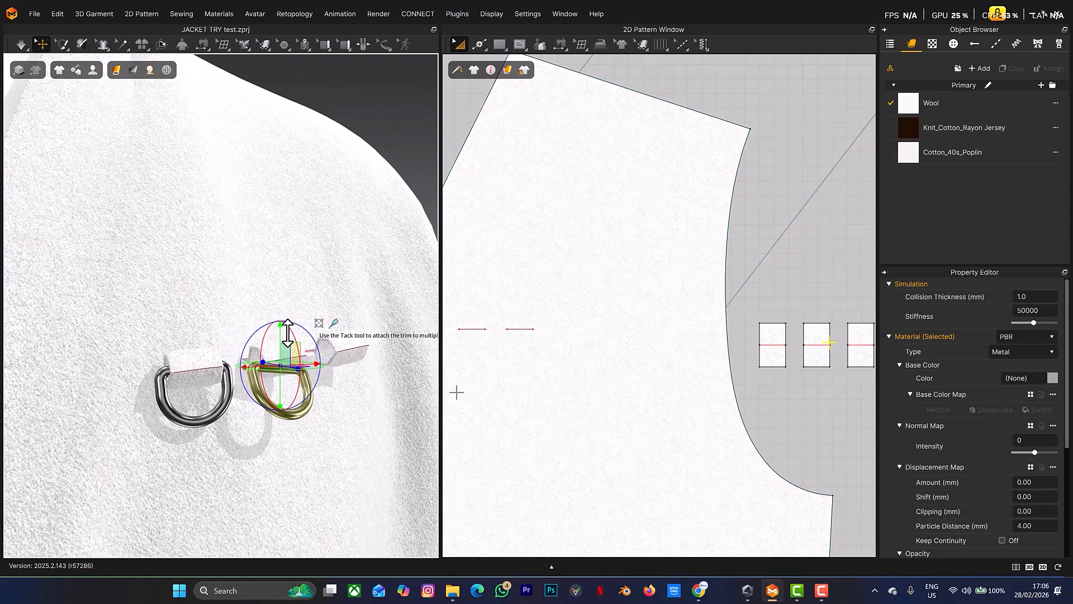
right_click_drag(287, 335, 330, 342)
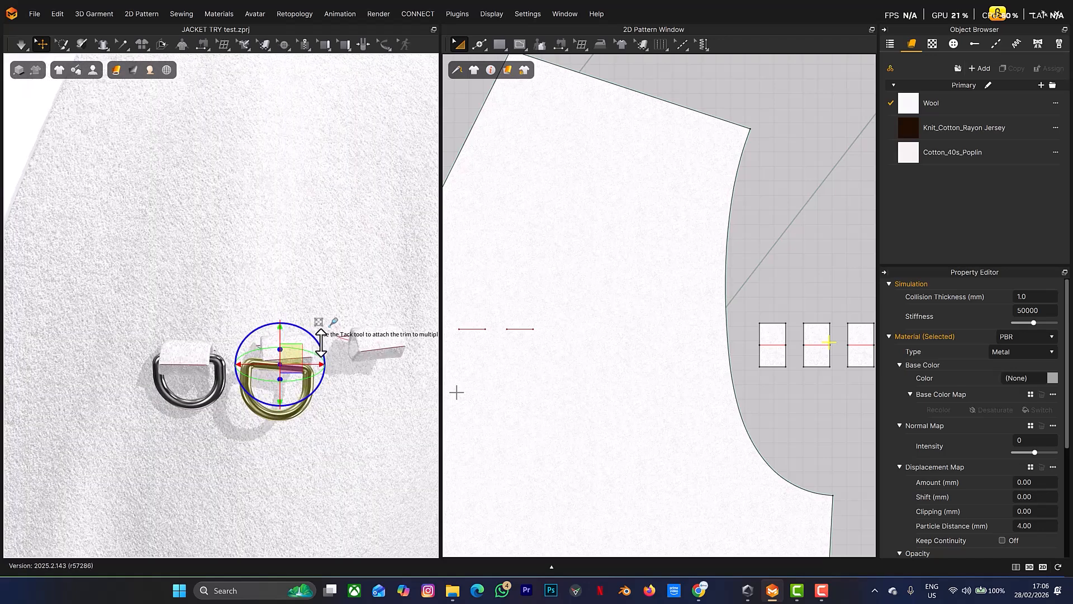
left_click_drag(321, 343, 319, 338)
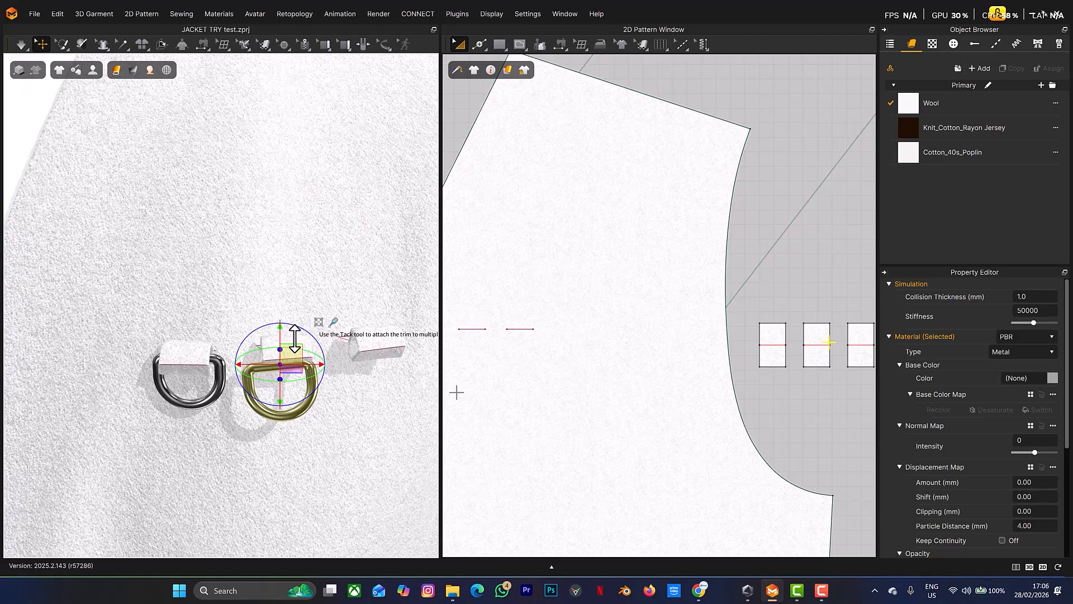
right_click_drag(295, 338, 287, 342)
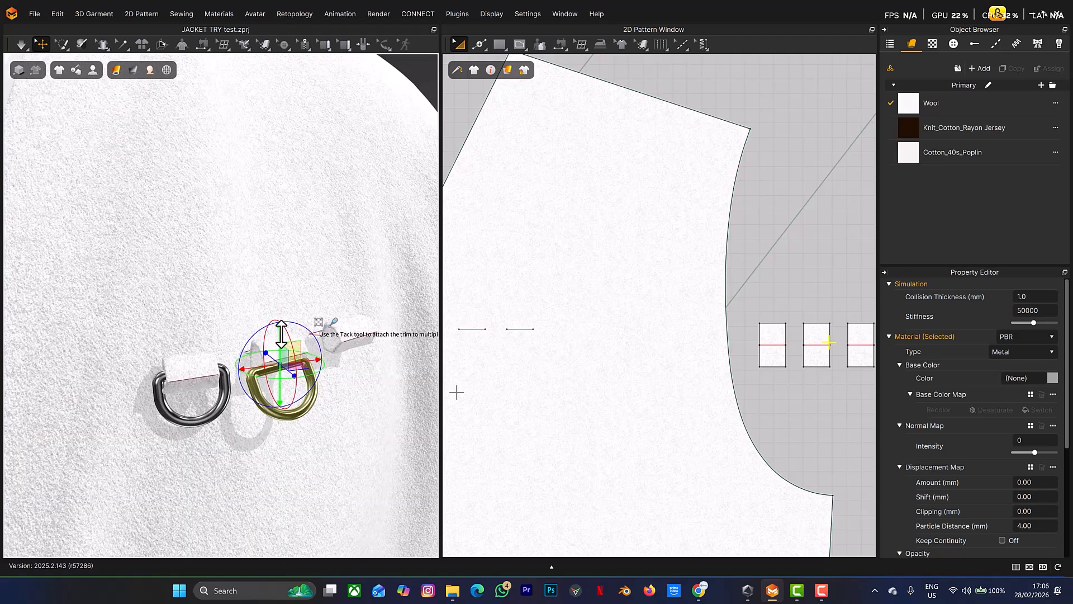
Step: Reselect the middle D-ring and adjust its height and depth so its straight bar sits inside the fabric loop
left_click(281, 330)
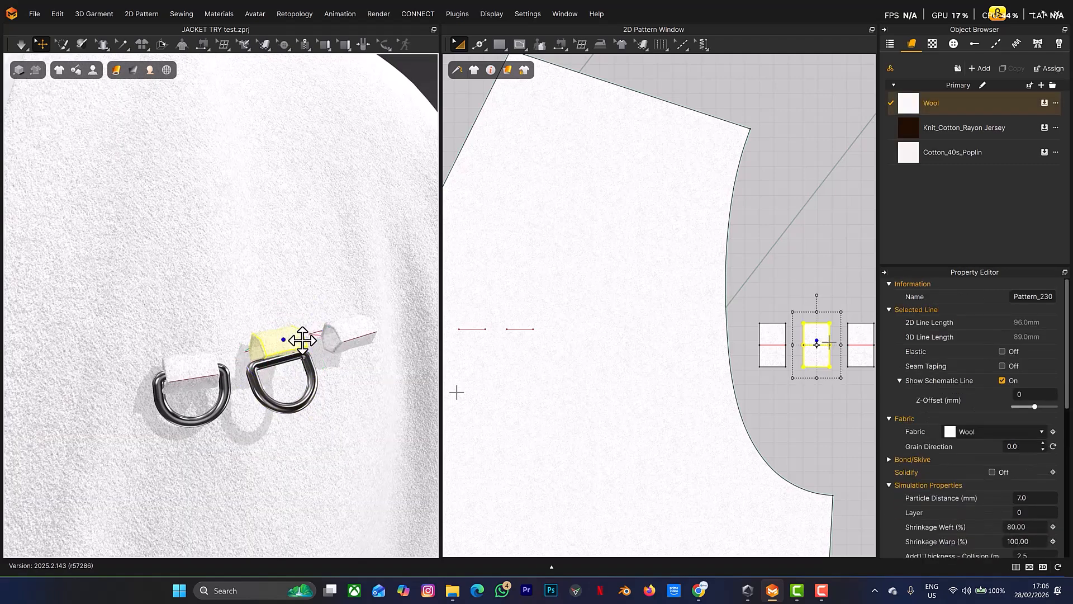
left_click(270, 368)
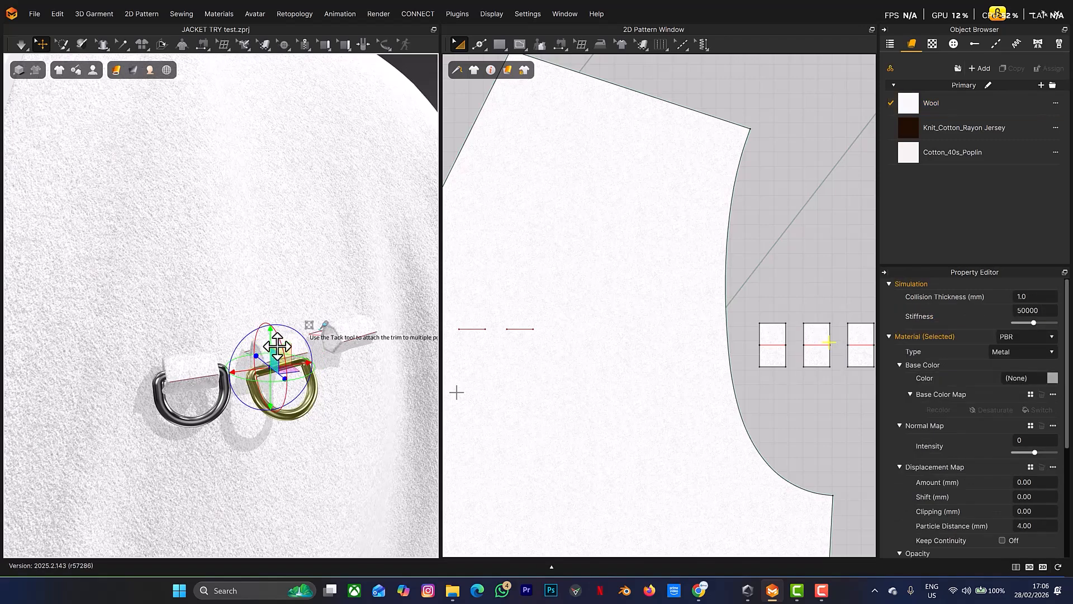
left_click_drag(271, 337, 274, 332)
right_click_drag(282, 331, 246, 337)
left_click_drag(302, 376, 309, 350)
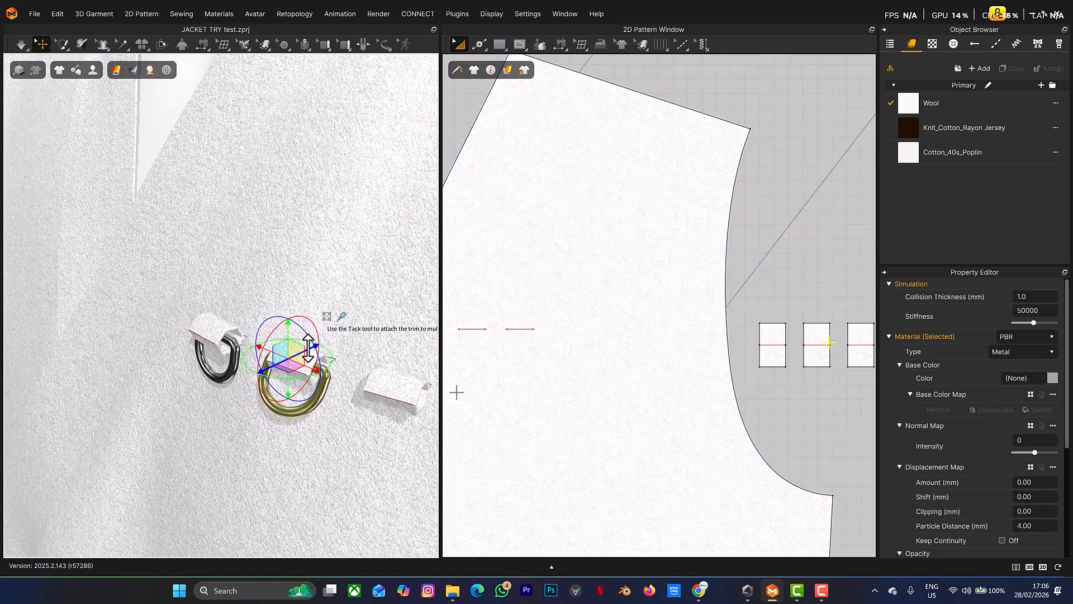
Step: Place another D-ring copy at the outer fabric loop and move it in 3D so its bar fits inside the loop
right_click_drag(339, 351, 229, 363)
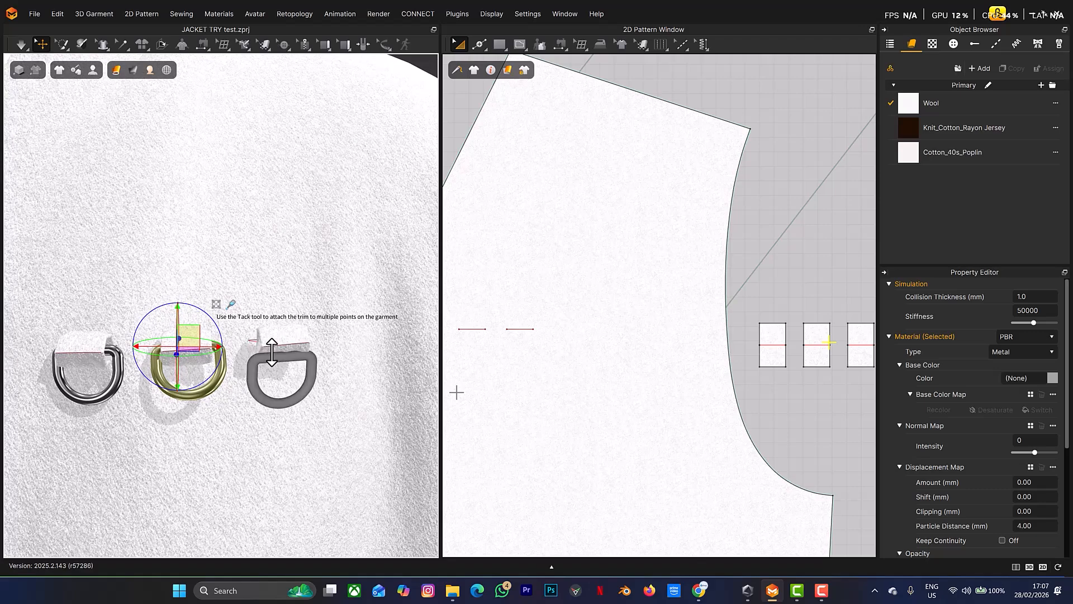
left_click(282, 354)
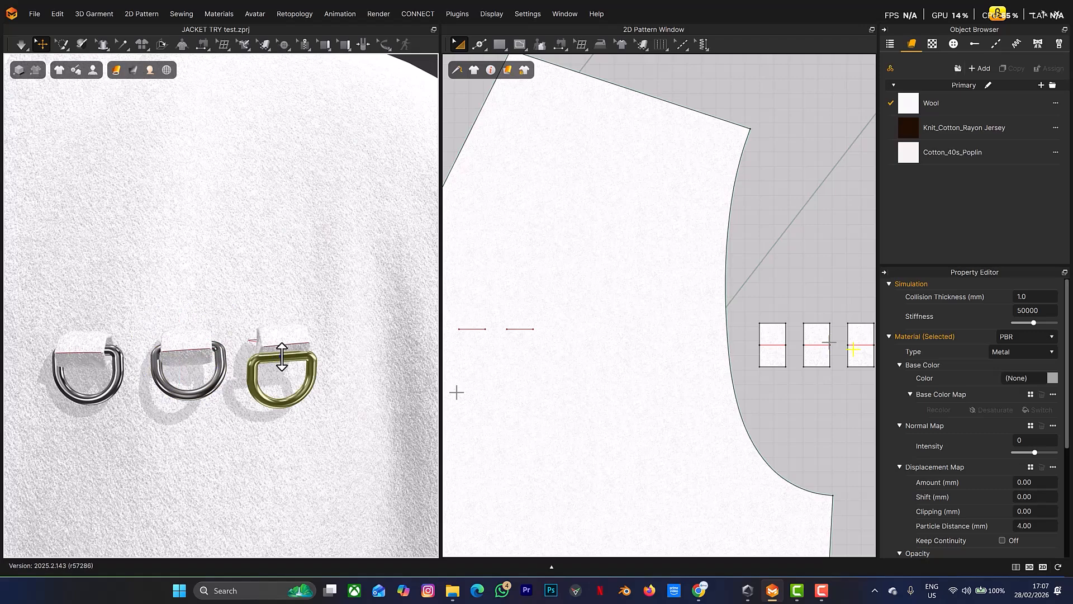
right_click_drag(282, 354, 322, 342)
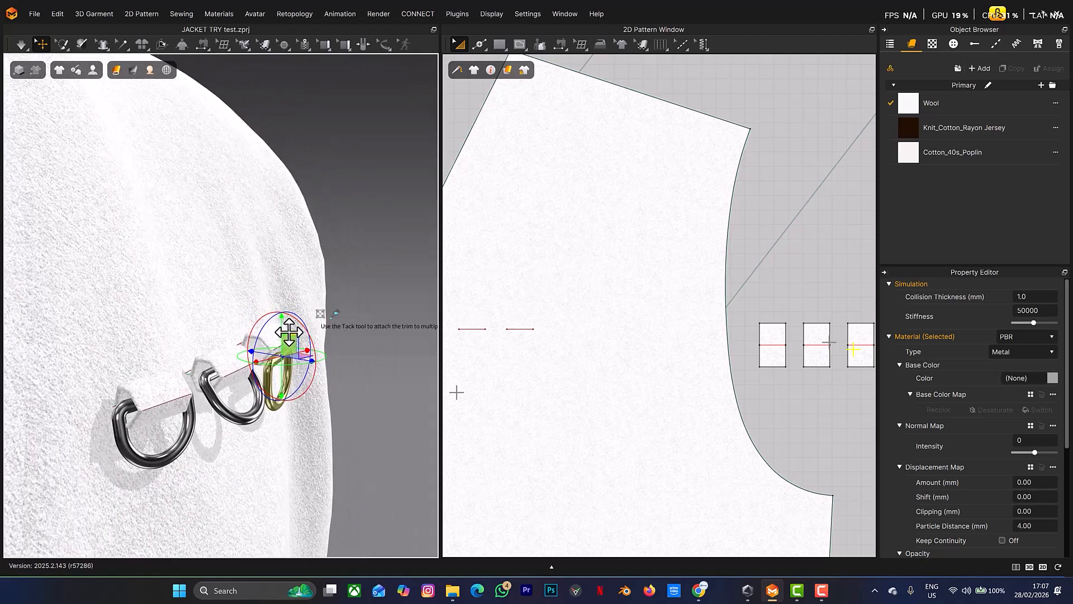
left_click_drag(281, 322, 290, 350)
mouse_move(292, 336)
right_mouse_down()
mouse_move(253, 341)
mouse_move(302, 355)
mouse_move(302, 342)
right_mouse_up()
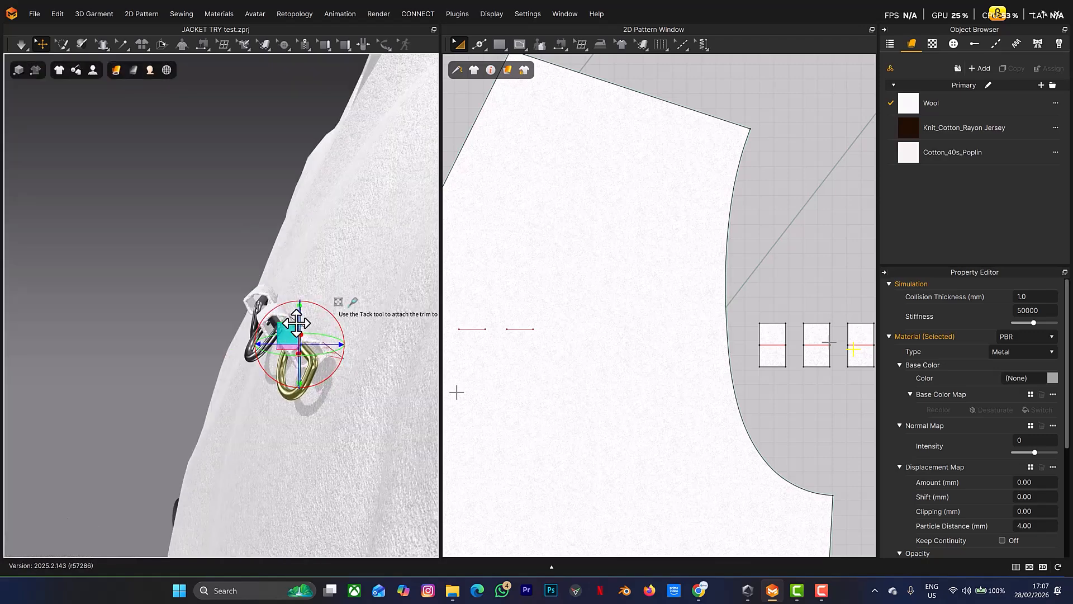
Step: Simulate the garment to settle the outer fabric loop and its D-ring against the chest
key("space")
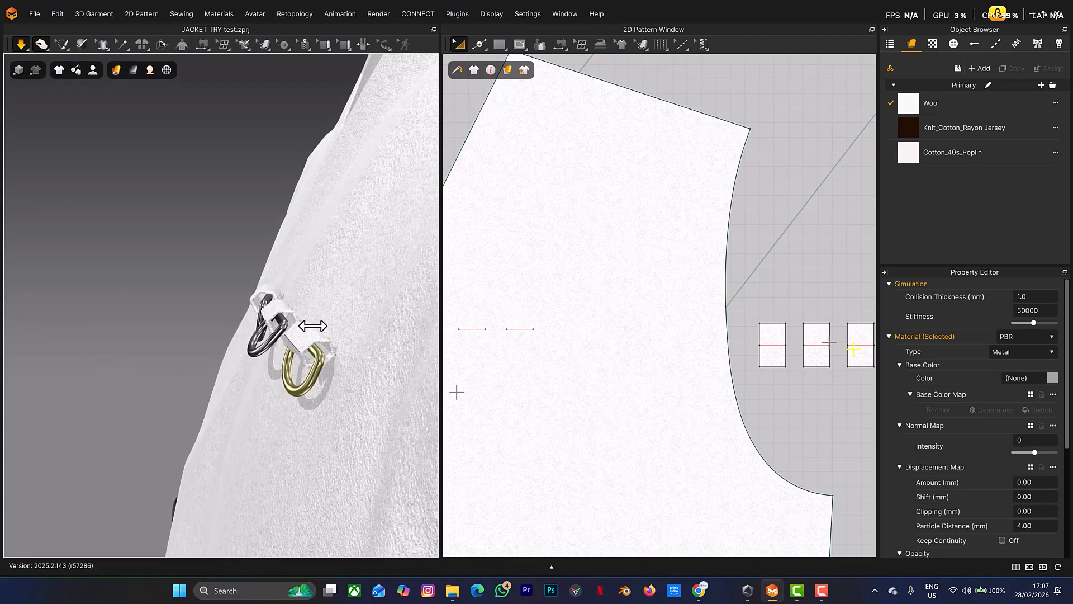
right_click_drag(314, 323, 209, 353)
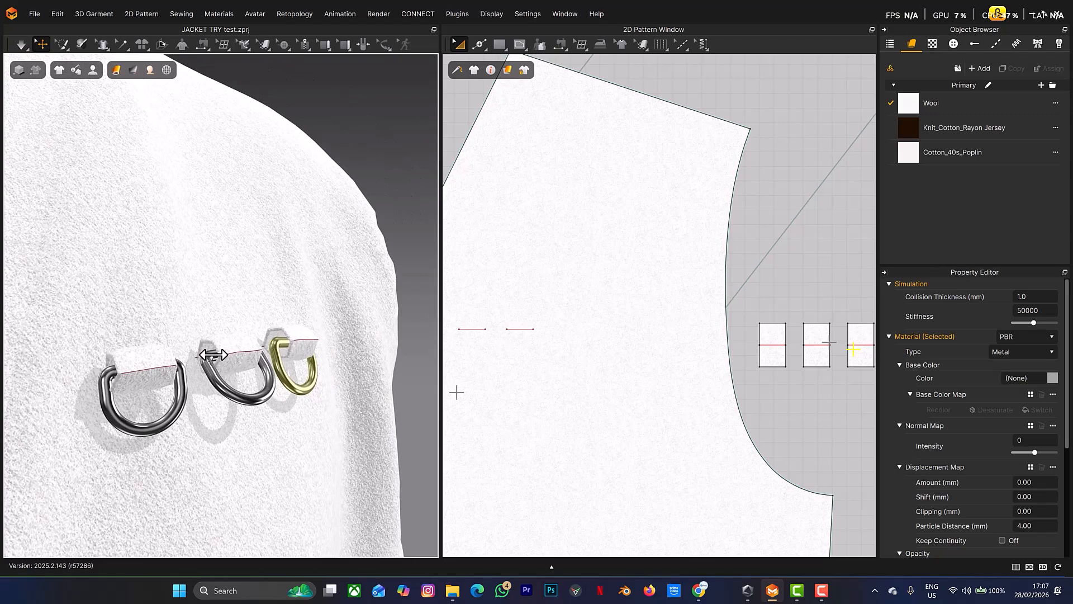
Step: Select the middle D-ring and simulate the garment again, checking the row of three rings from the front and side
left_click(218, 353)
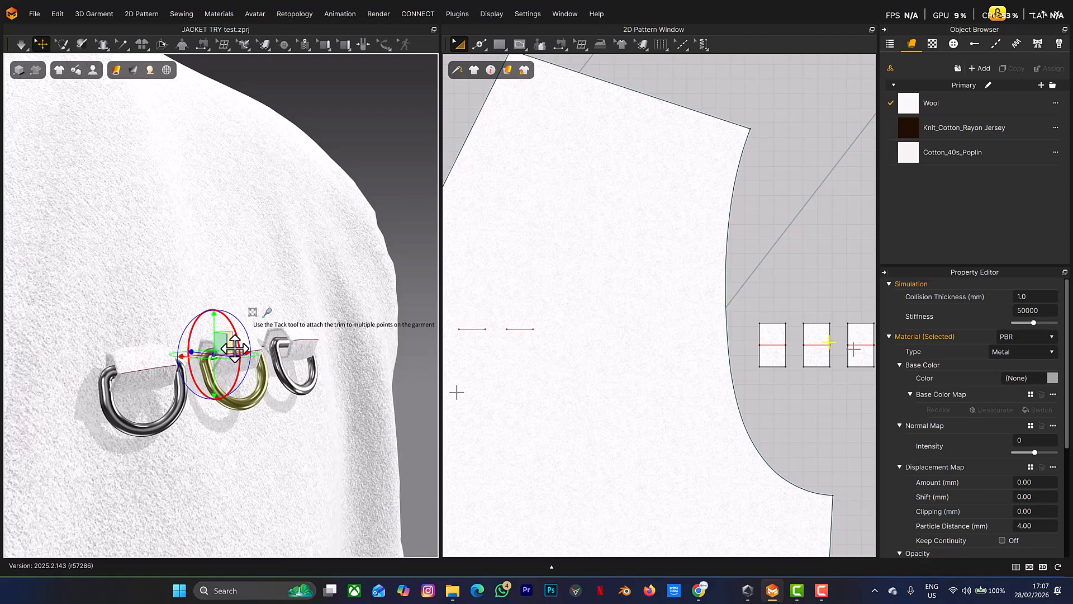
mouse_move(215, 385)
right_mouse_down()
mouse_move(264, 367)
mouse_move(213, 376)
right_mouse_up()
key("2")
scroll(213, 377, "down", 4)
key("space")
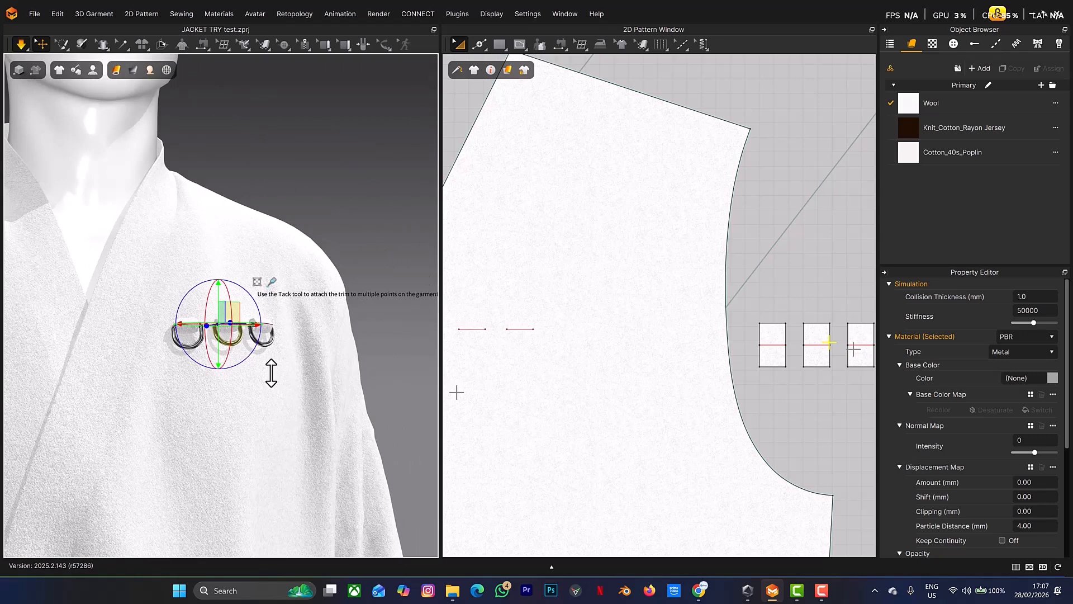
scroll(271, 369, "down", 5)
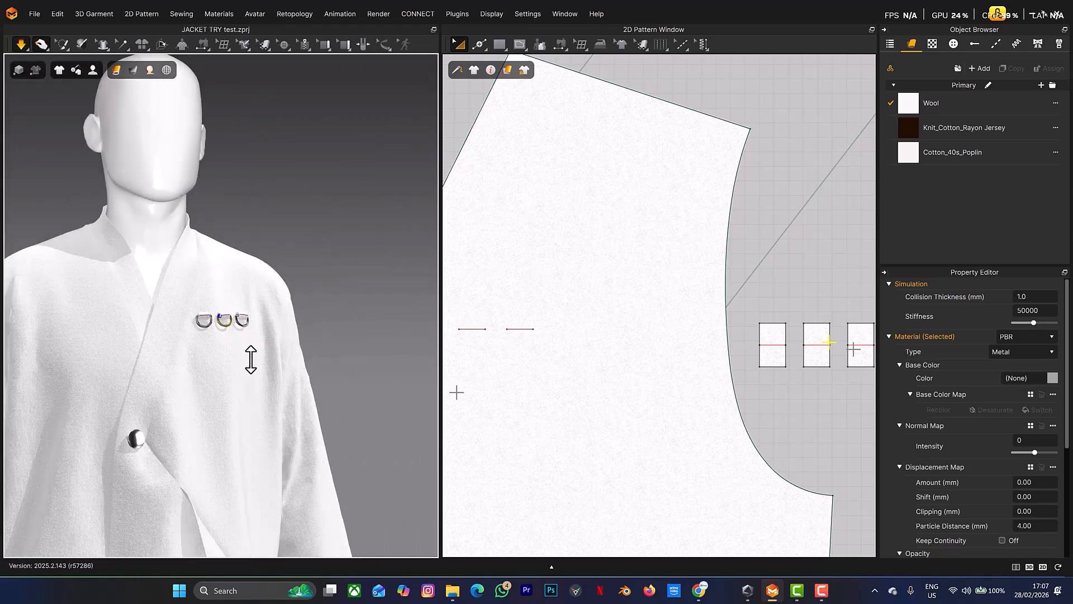
right_click_drag(249, 360, 215, 356)
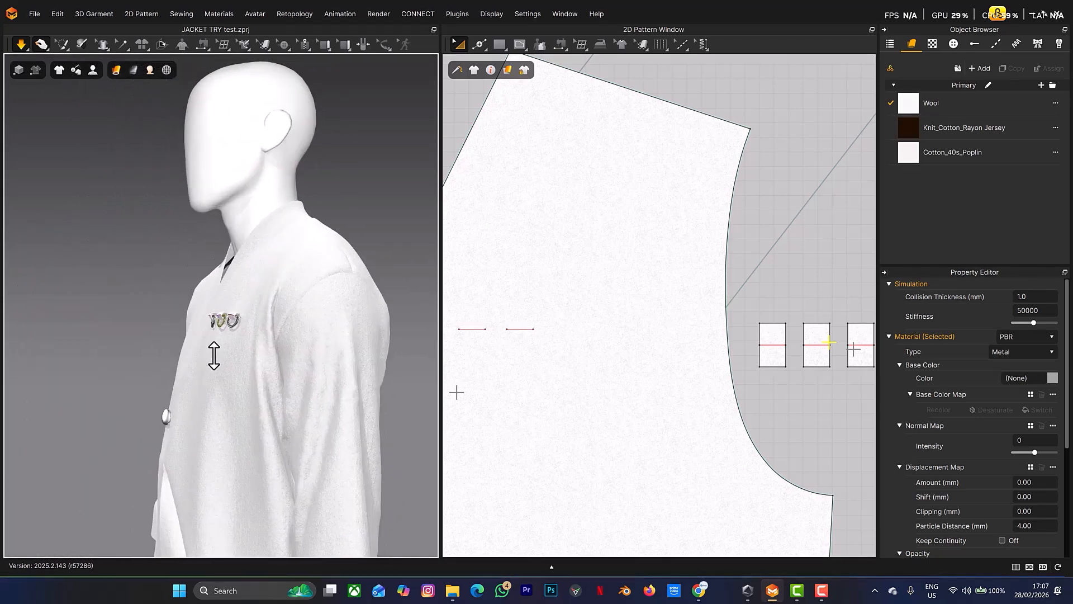
key("space")
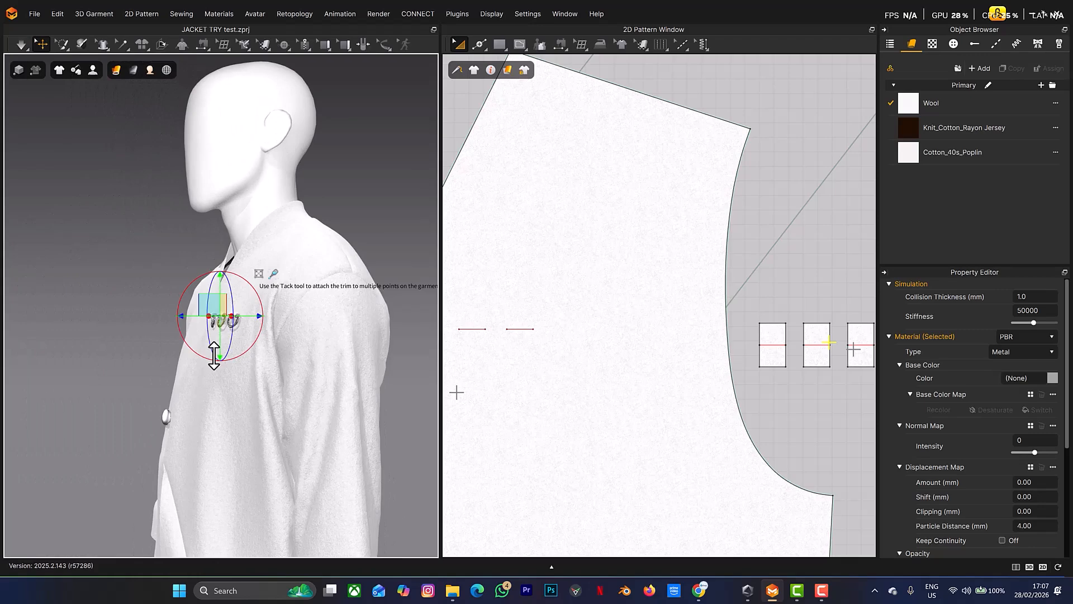